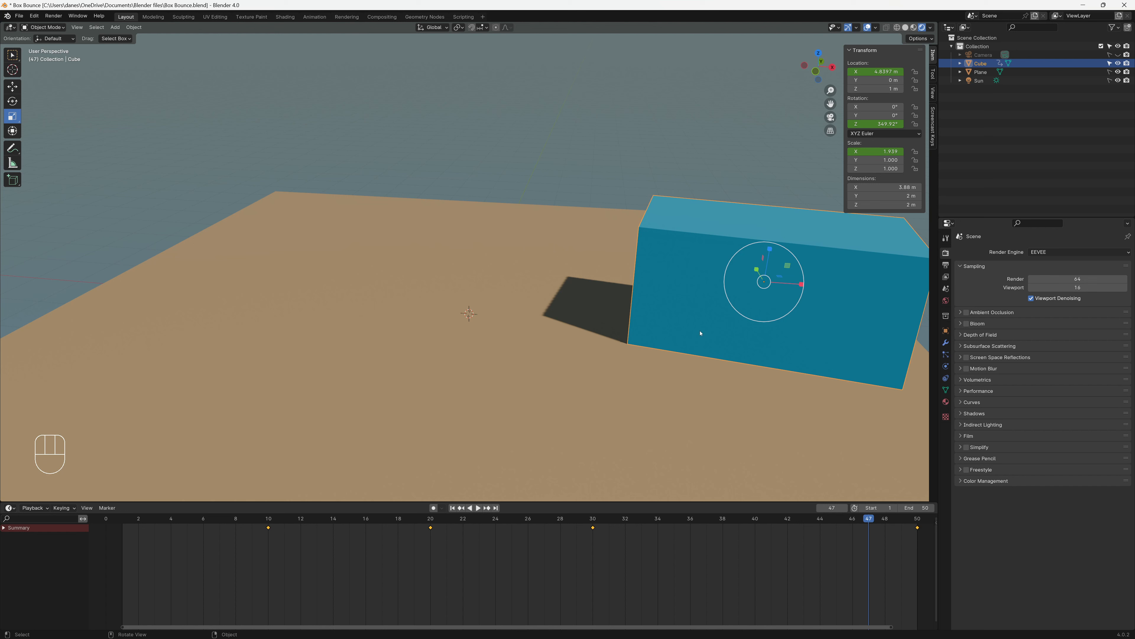
# Return to frame 1 and delete all of the cube's keyframes from frame 10 through frame 50.
pyautogui.moveTo(868, 518); pyautogui.dragTo(137, 528)
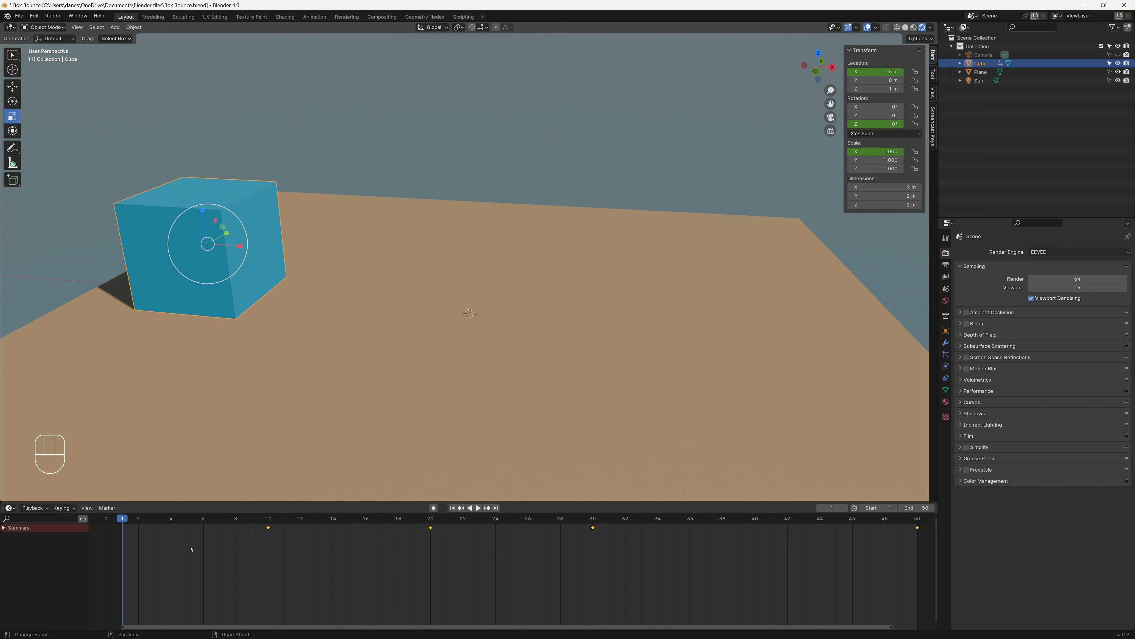
pyautogui.moveTo(203, 556); pyautogui.dragTo(924, 524)
pyautogui.press('x')
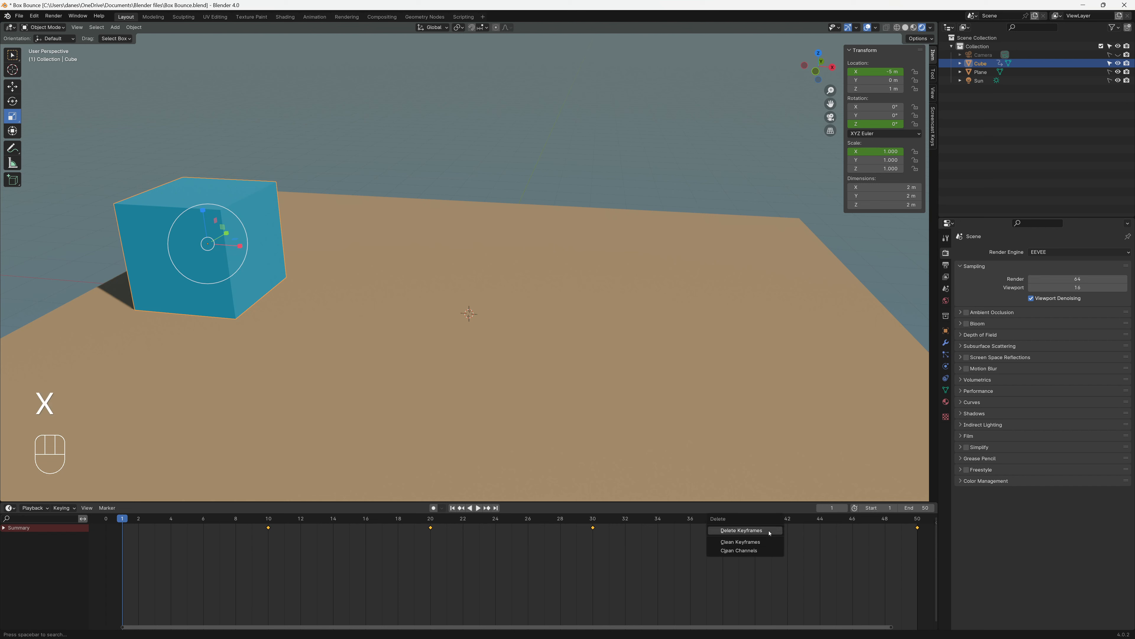
pyautogui.click(769, 533)
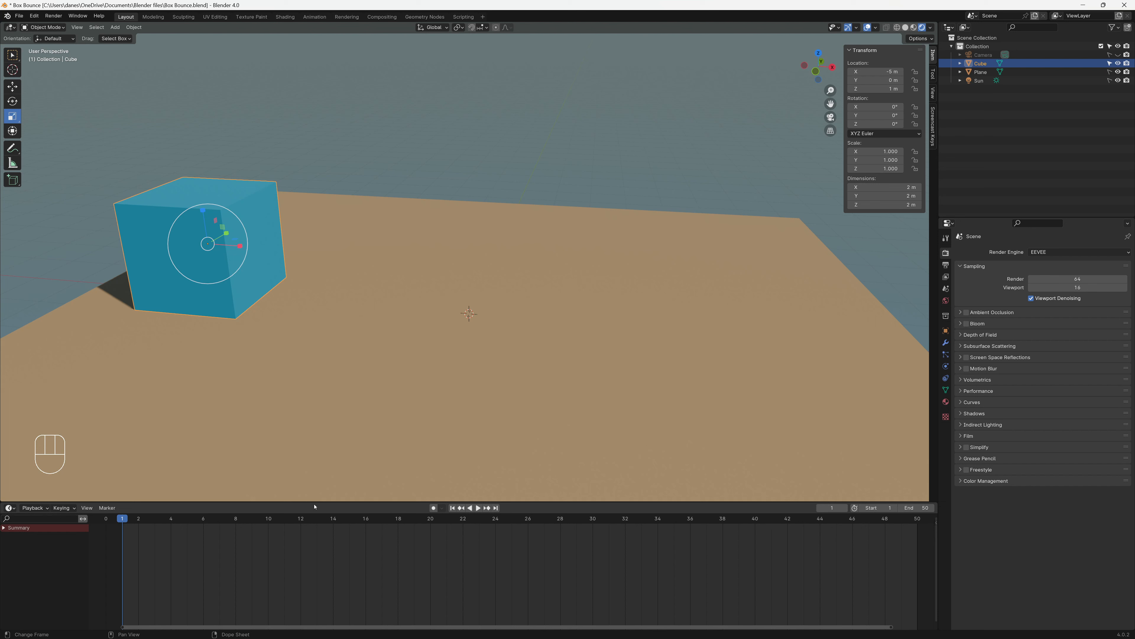
# Go to frame 12 and set the cube's X location to 0 m.
pyautogui.moveTo(137, 521); pyautogui.dragTo(300, 514)
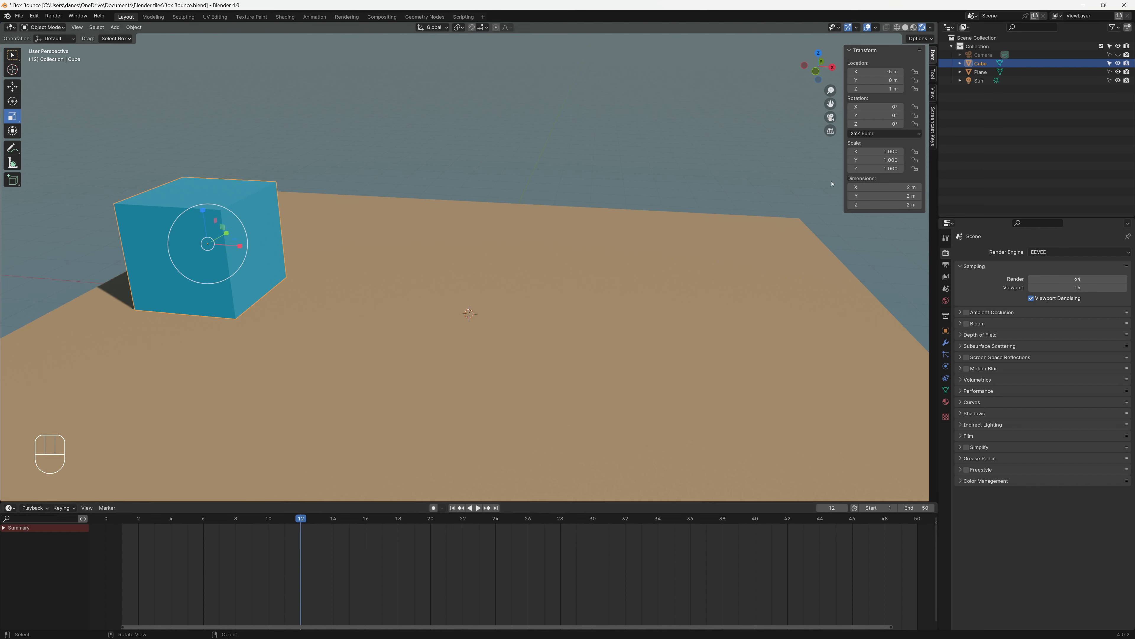
pyautogui.click(884, 71)
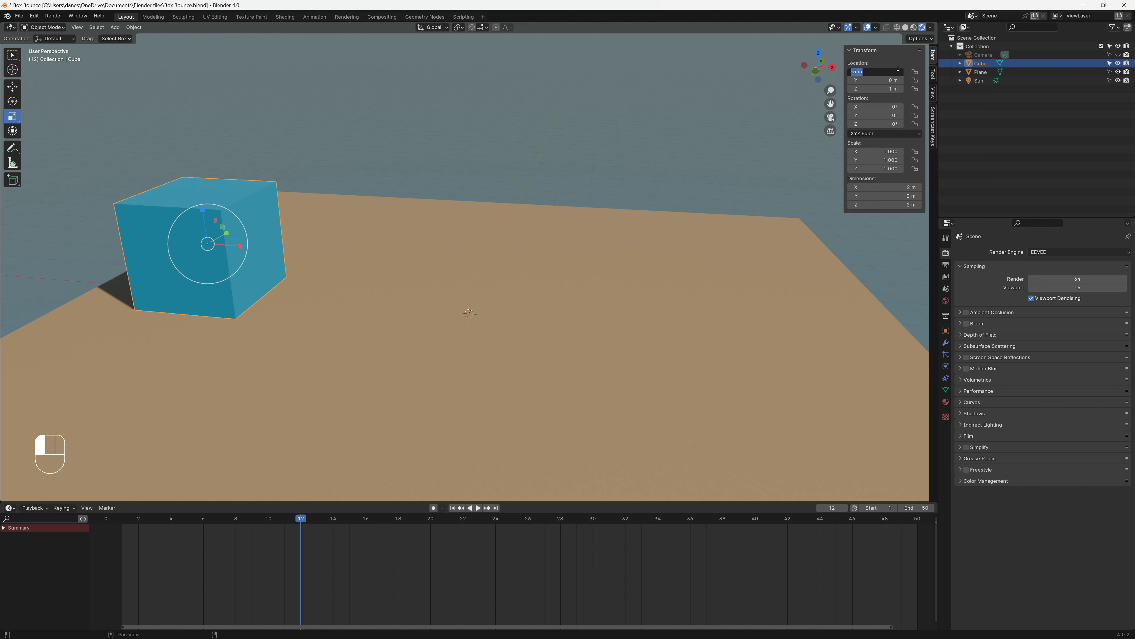
pyautogui.write('0')
pyautogui.press('Return')
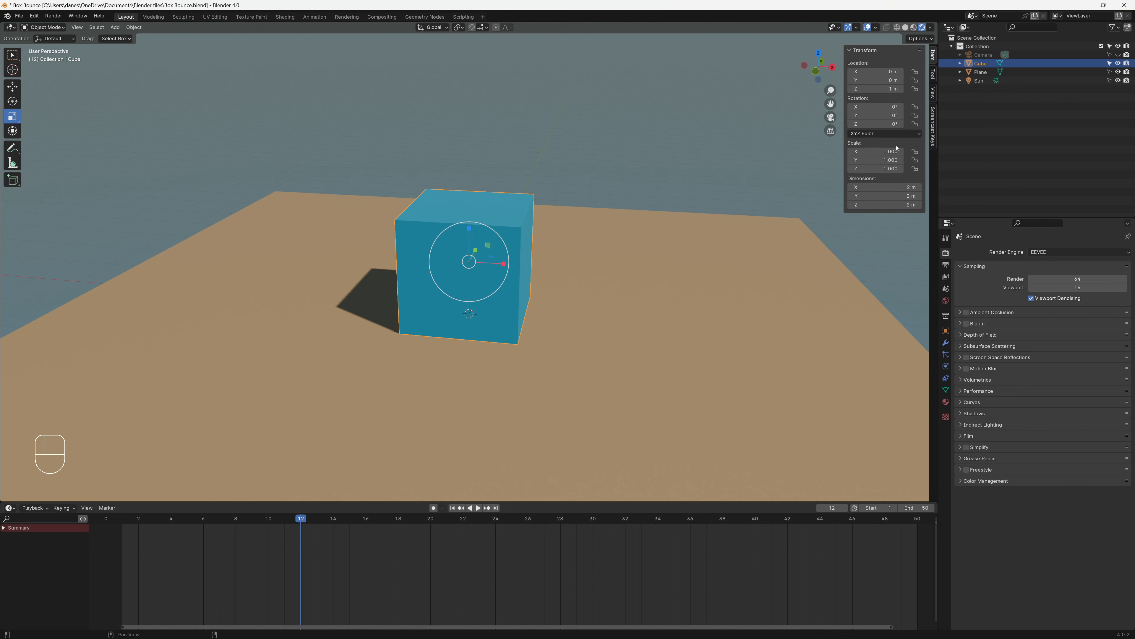
# Save the project as a new file named Box Bounce Lesson.blend in the Blender files folder.
pyautogui.click(19, 17)
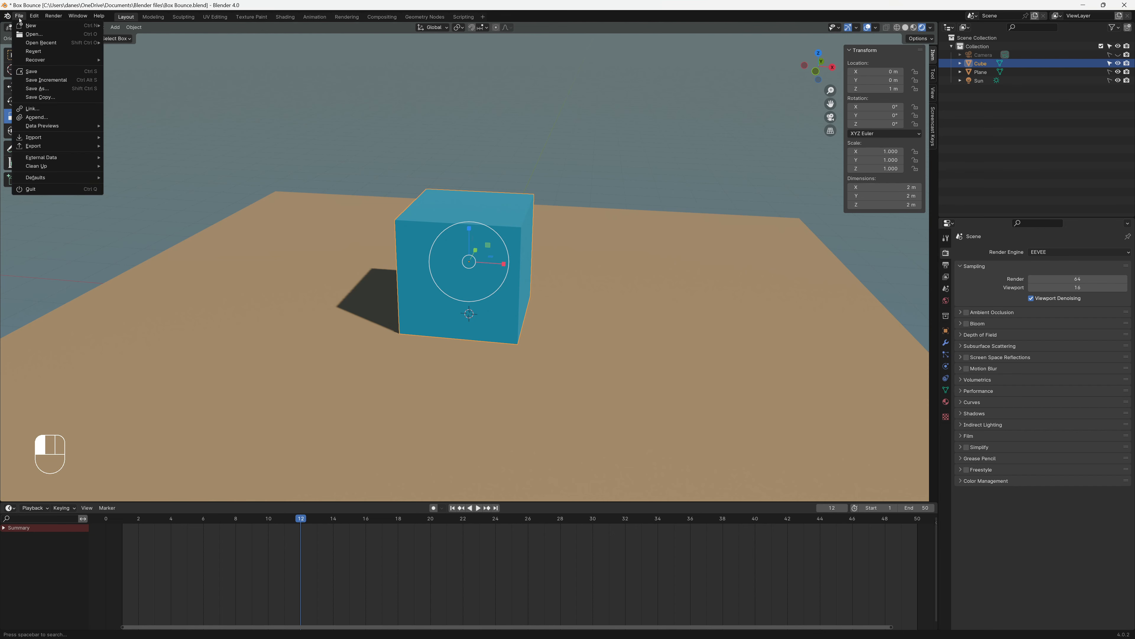
pyautogui.click(56, 90)
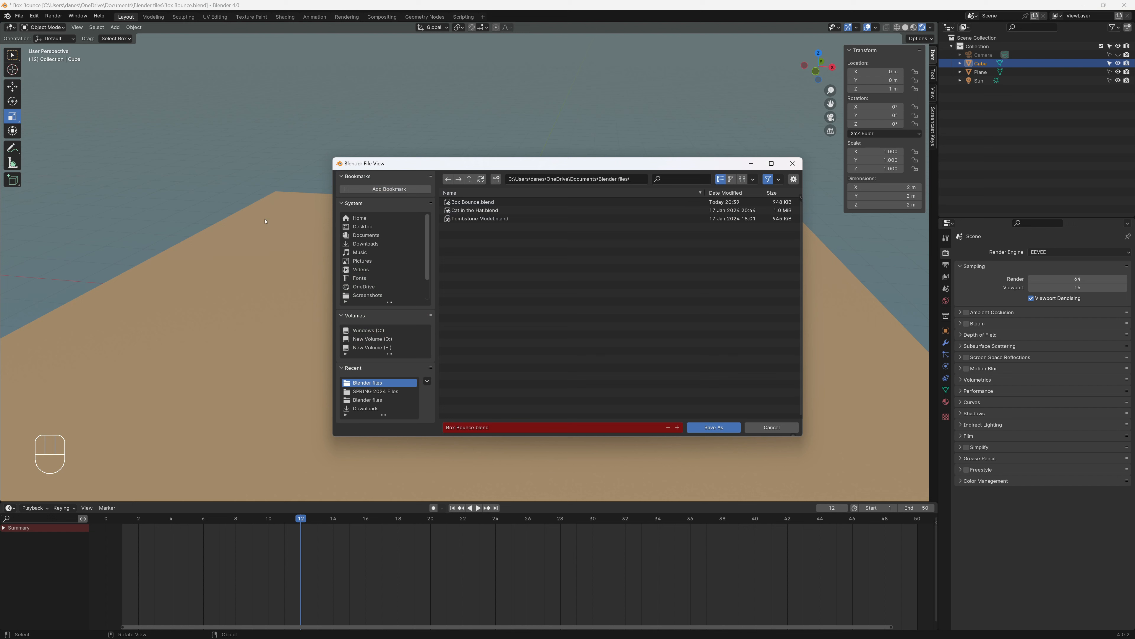
pyautogui.click(455, 429)
pyautogui.click(474, 428)
pyautogui.write('Lesson')
pyautogui.click(723, 431)
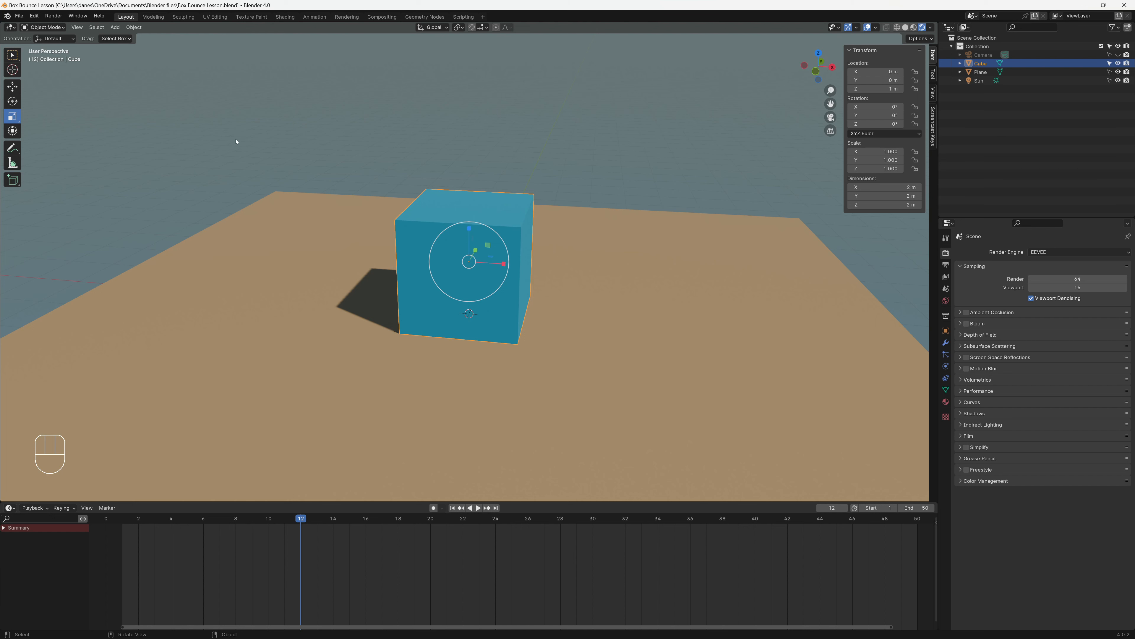
pyautogui.click(21, 17)
pyautogui.click(31, 90)
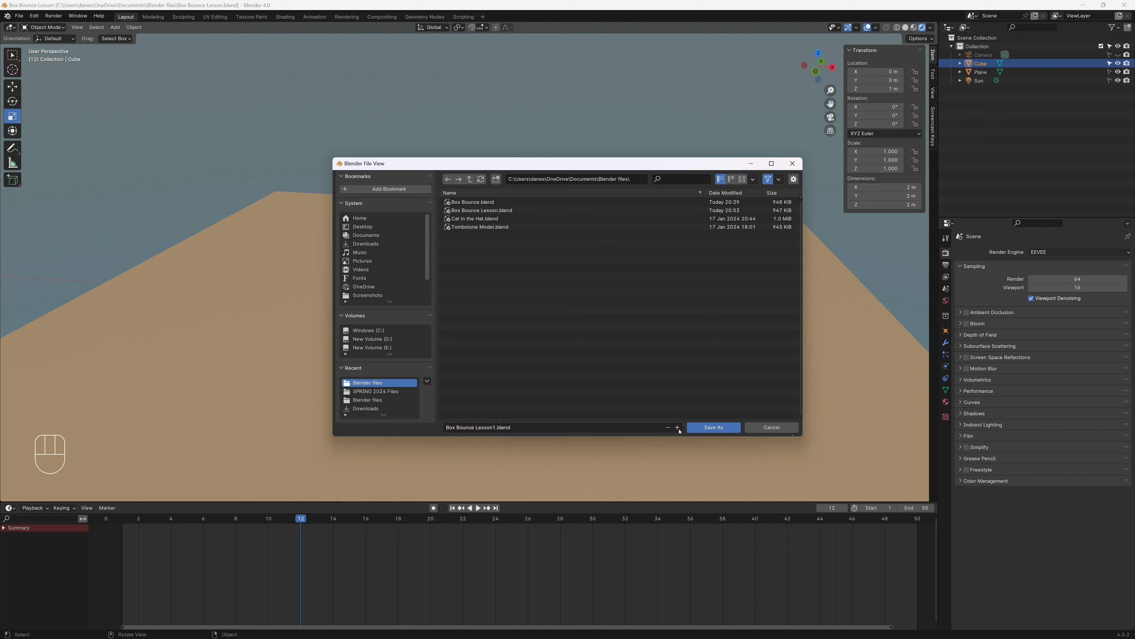
pyautogui.click(677, 427)
pyautogui.click(784, 431)
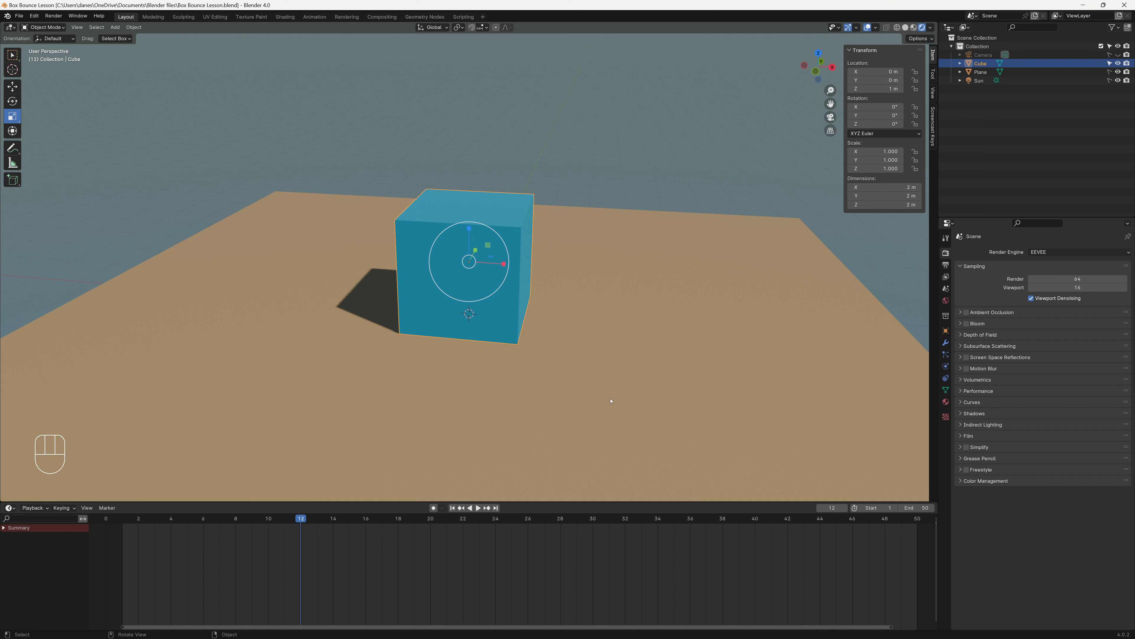
# Examine the Save & Load preferences, including the save versions and auto-save settings.
pyautogui.click(34, 15)
pyautogui.click(54, 125)
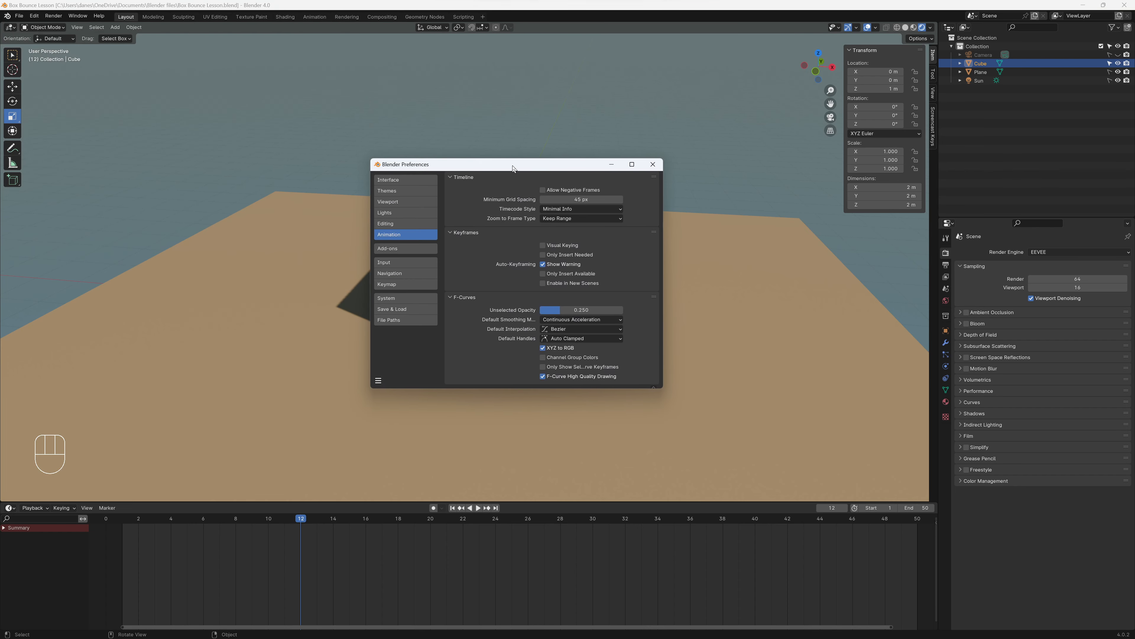
pyautogui.click(405, 311)
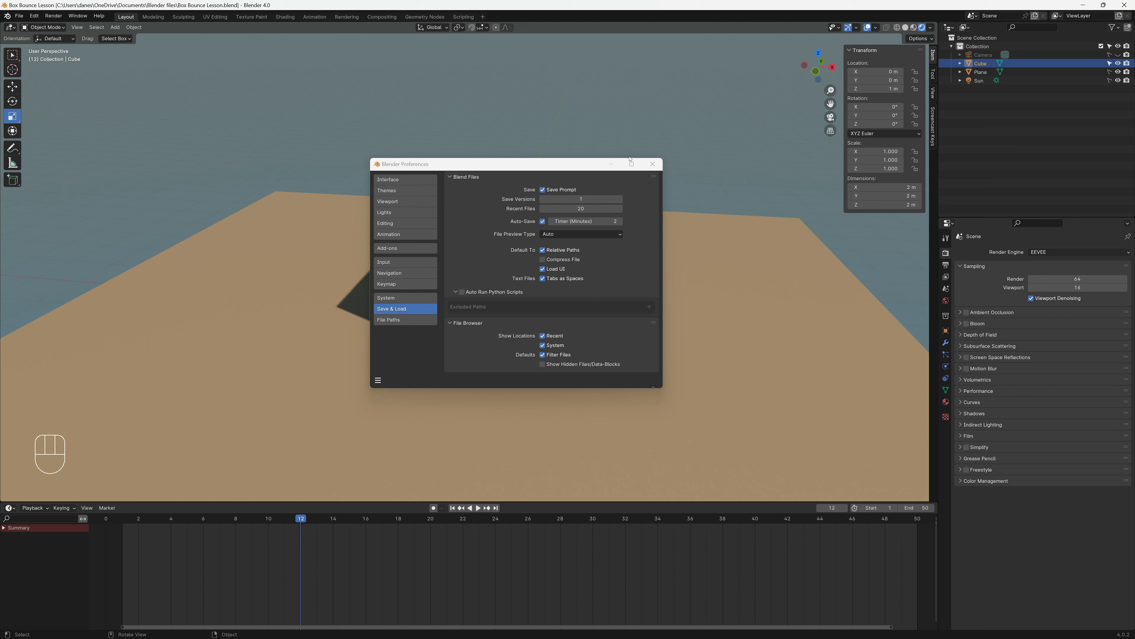
pyautogui.click(653, 164)
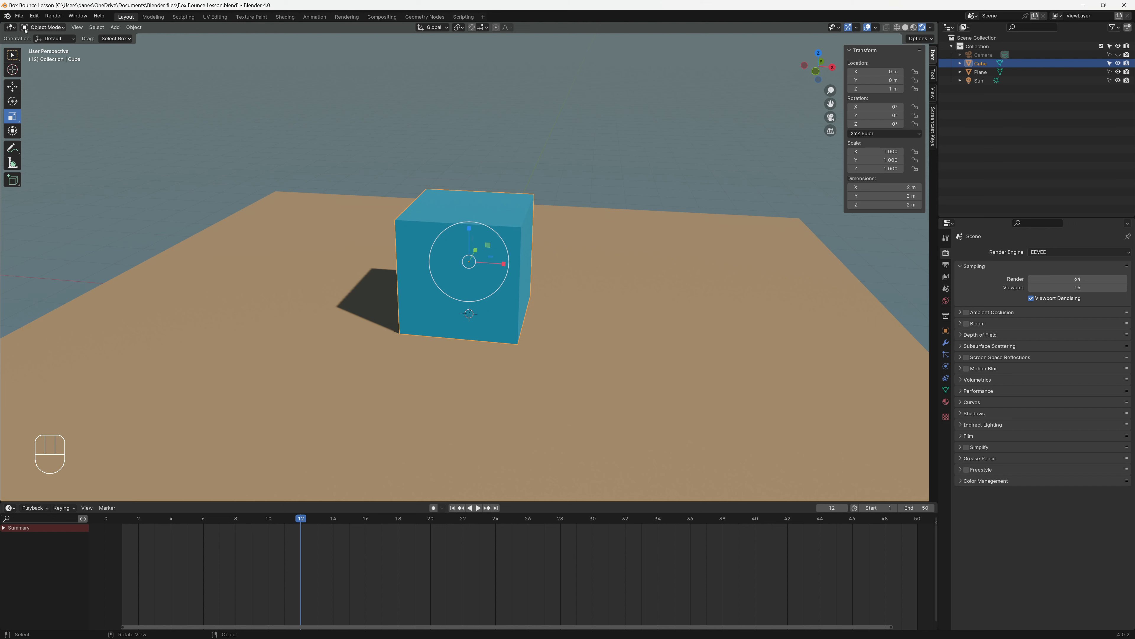
# Pack the external resources into the blend file.
pyautogui.click(19, 16)
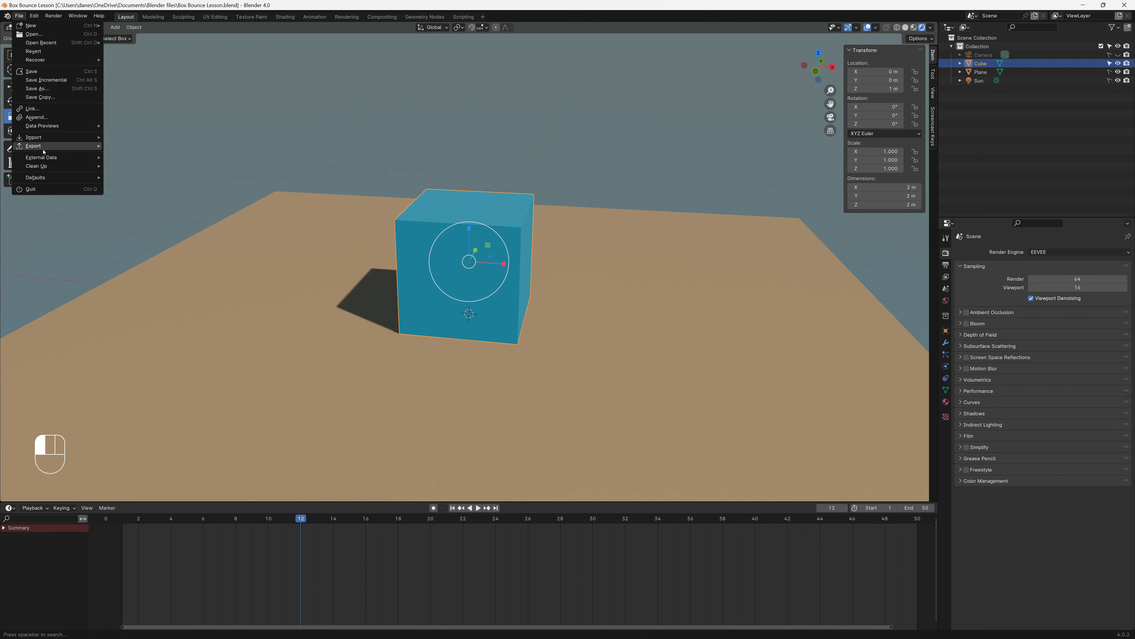
pyautogui.moveTo(46, 162)
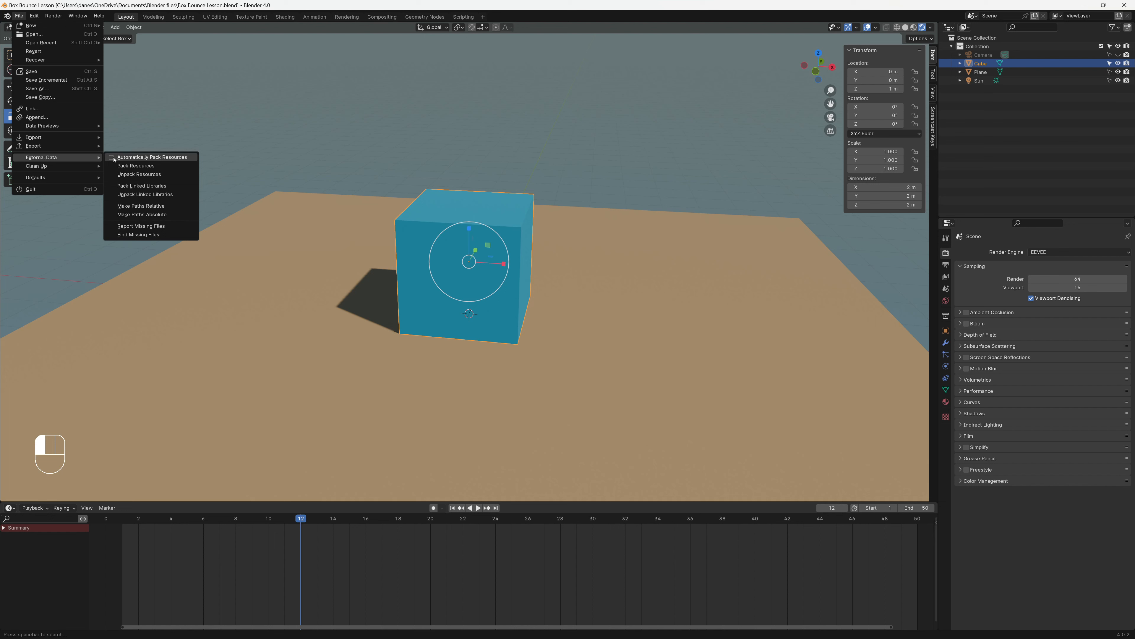
pyautogui.click(136, 165)
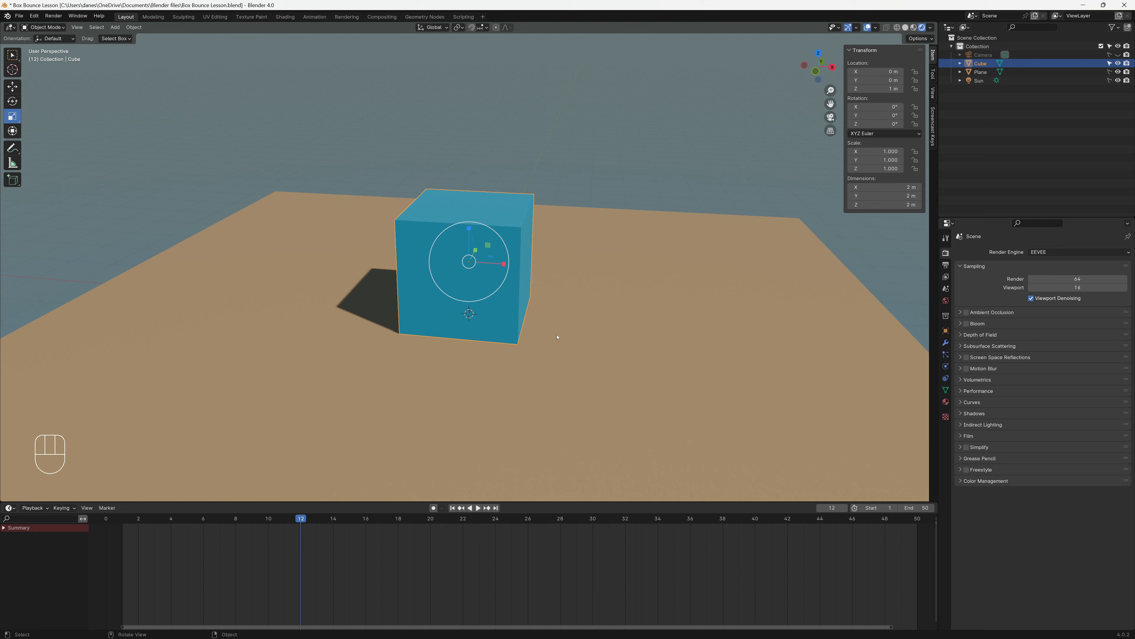
pyautogui.click(19, 16)
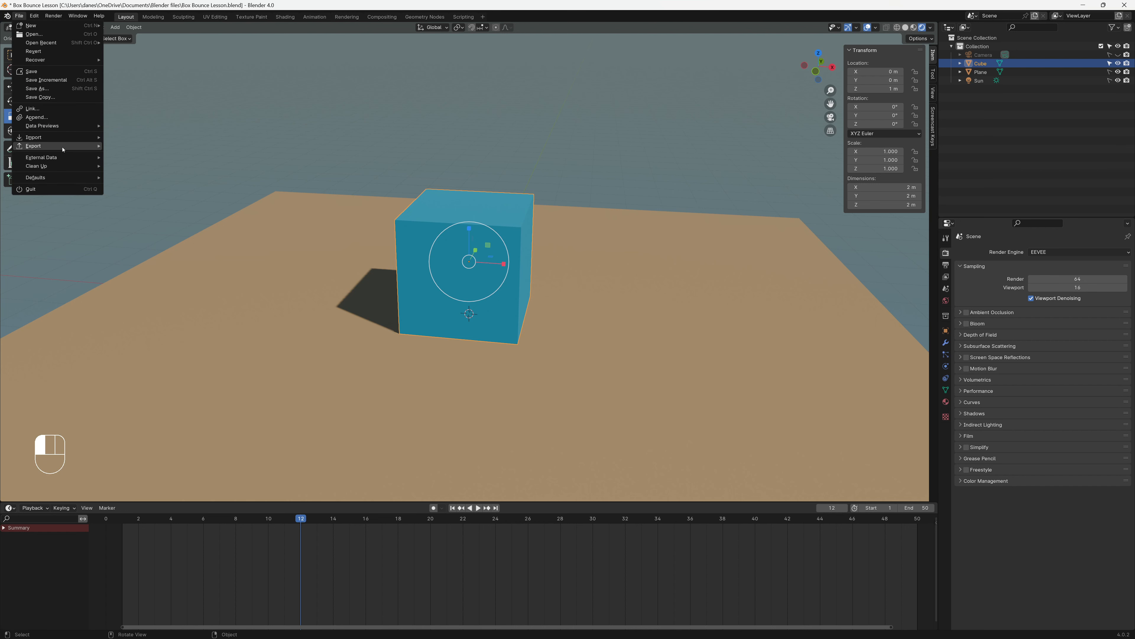
pyautogui.moveTo(64, 159)
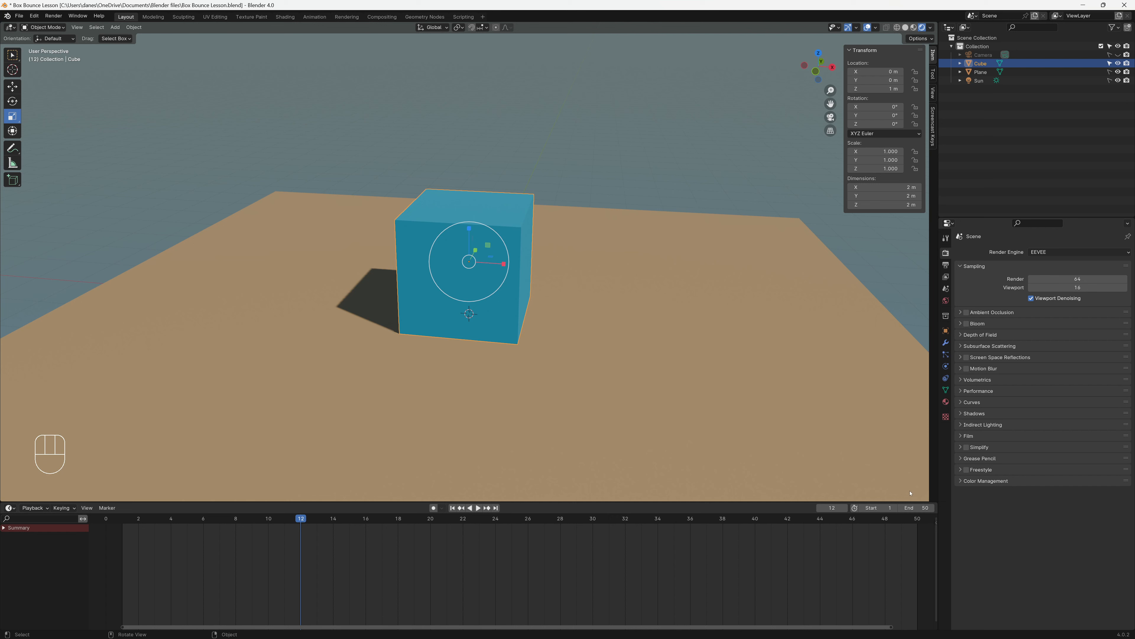
# Set the scene's end frame to 24 and fit the timeline view to the frame range.
pyautogui.click(923, 508)
pyautogui.write('24')
pyautogui.press('Return')
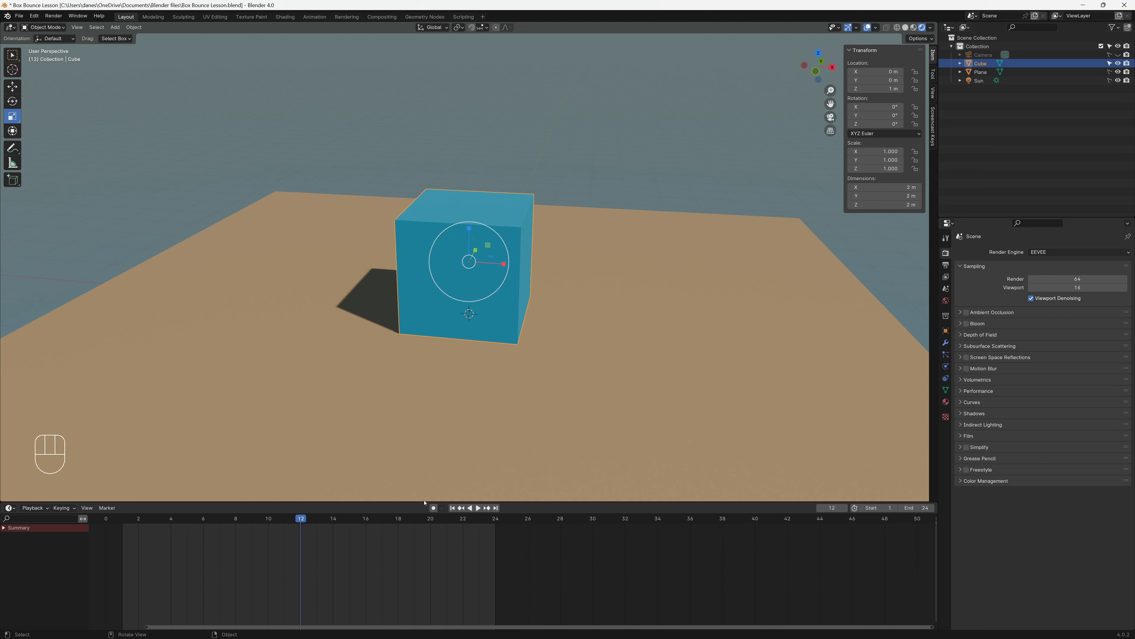
pyautogui.press('`')
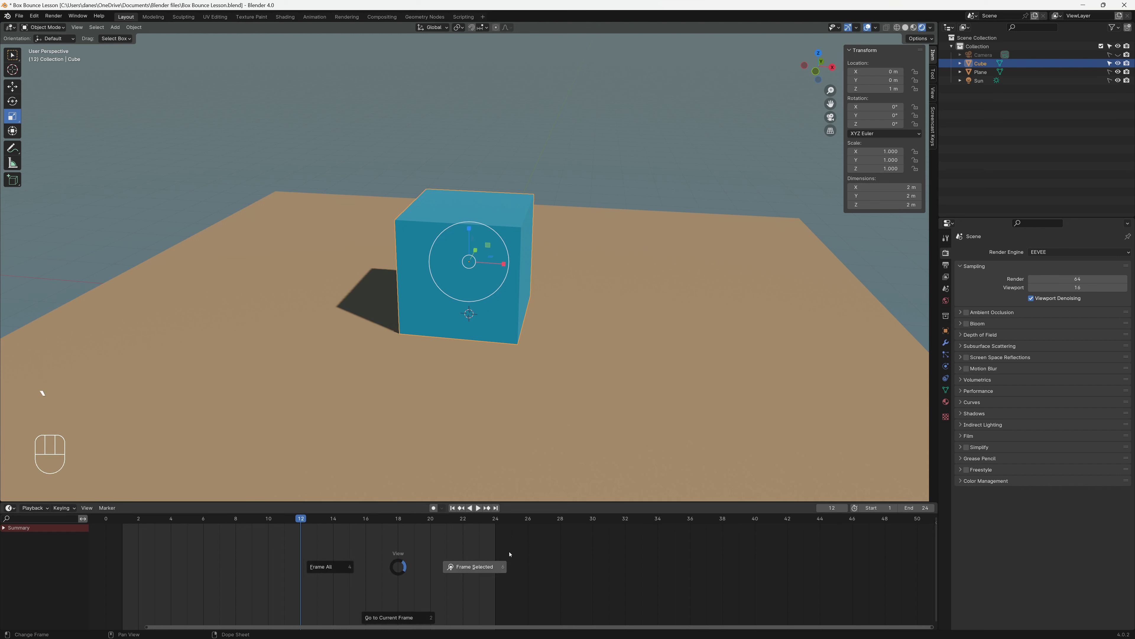
pyautogui.press('`')
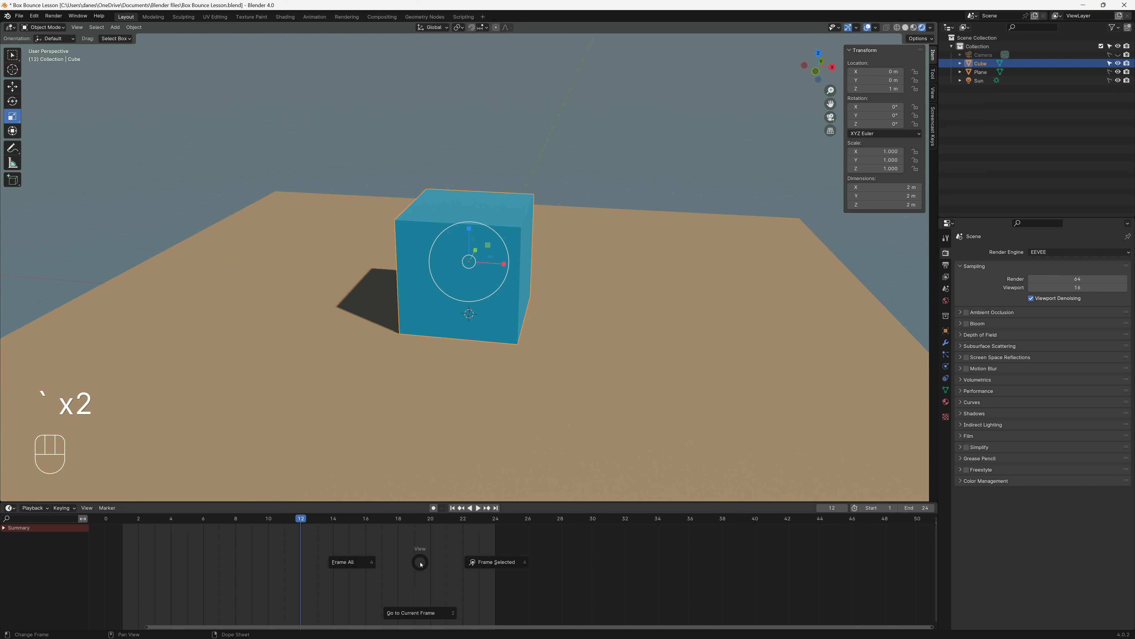
pyautogui.click(353, 564)
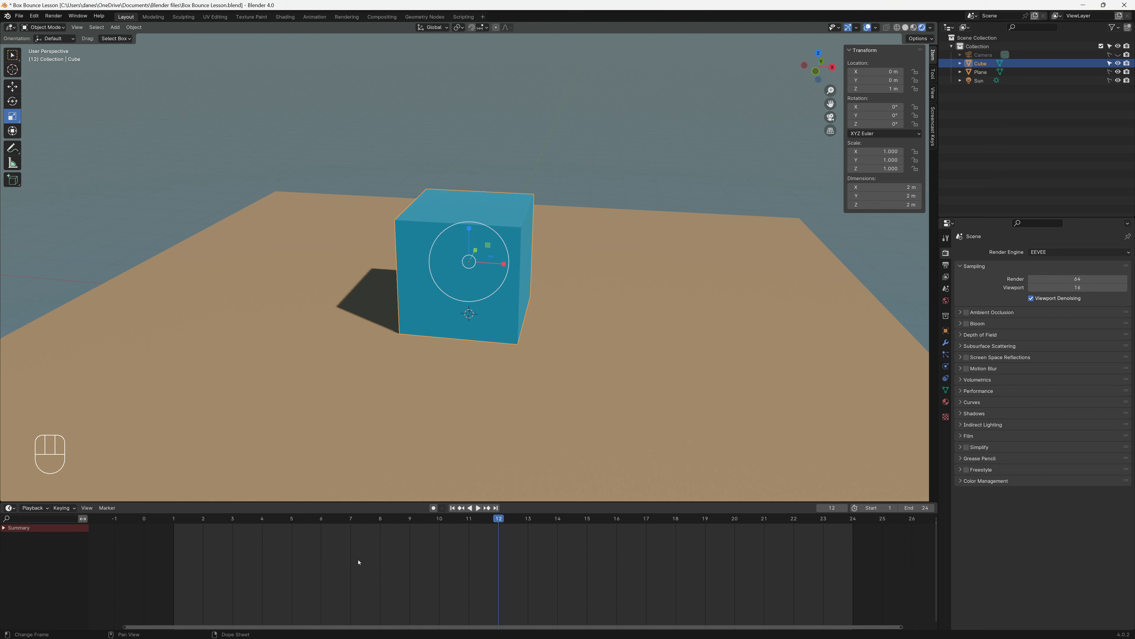
pyautogui.scroll(2, 503, 551)
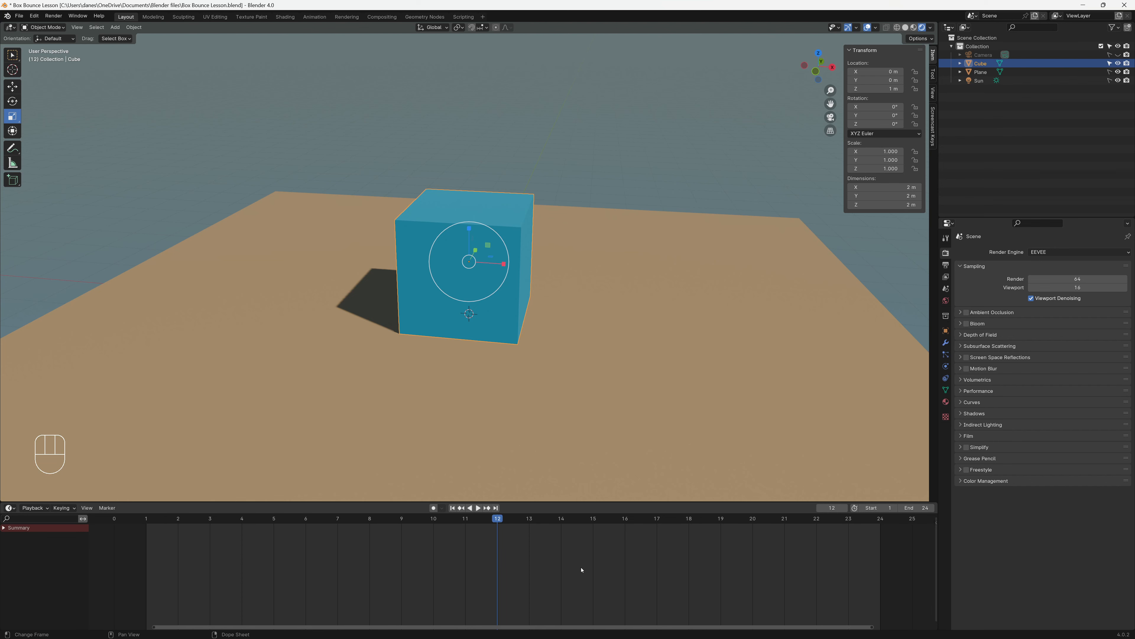
pyautogui.scroll(1, 580, 574)
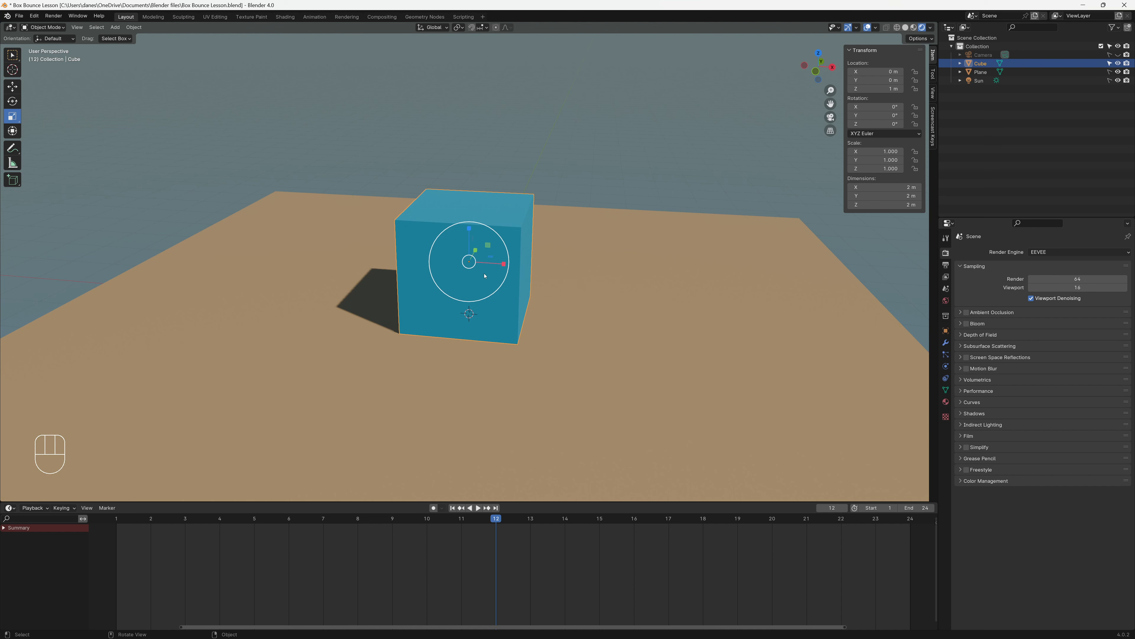
# Squash the cube vertically by setting its Z scale to 0.7.
pyautogui.scroll(3, 541, 333)
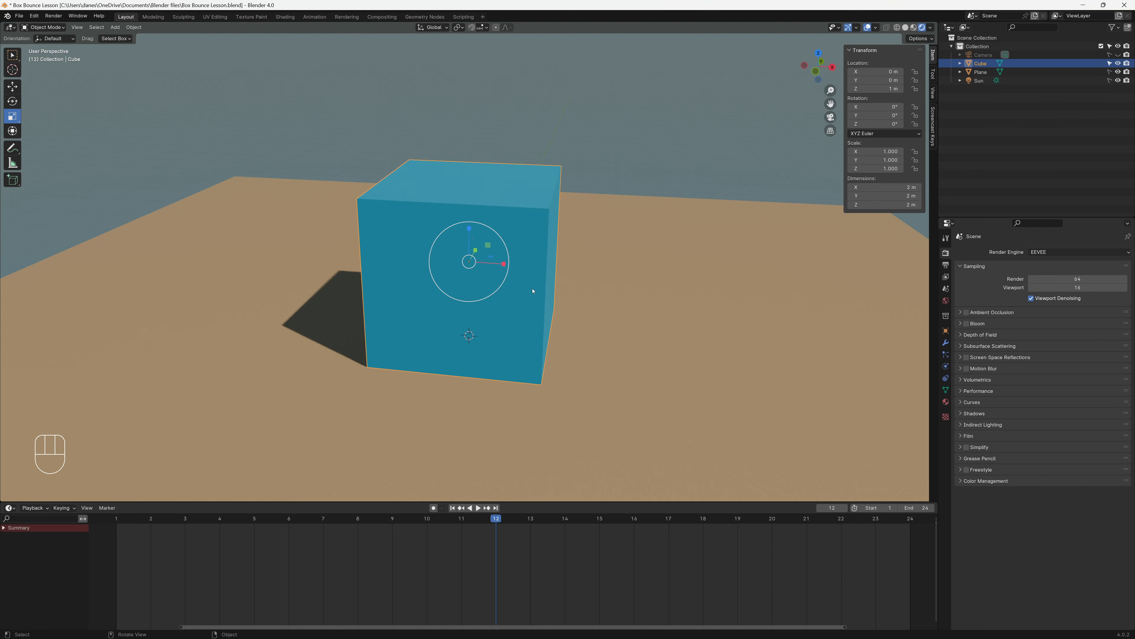
pyautogui.moveTo(533, 291); pyautogui.dragTo(487, 264, button='middle')
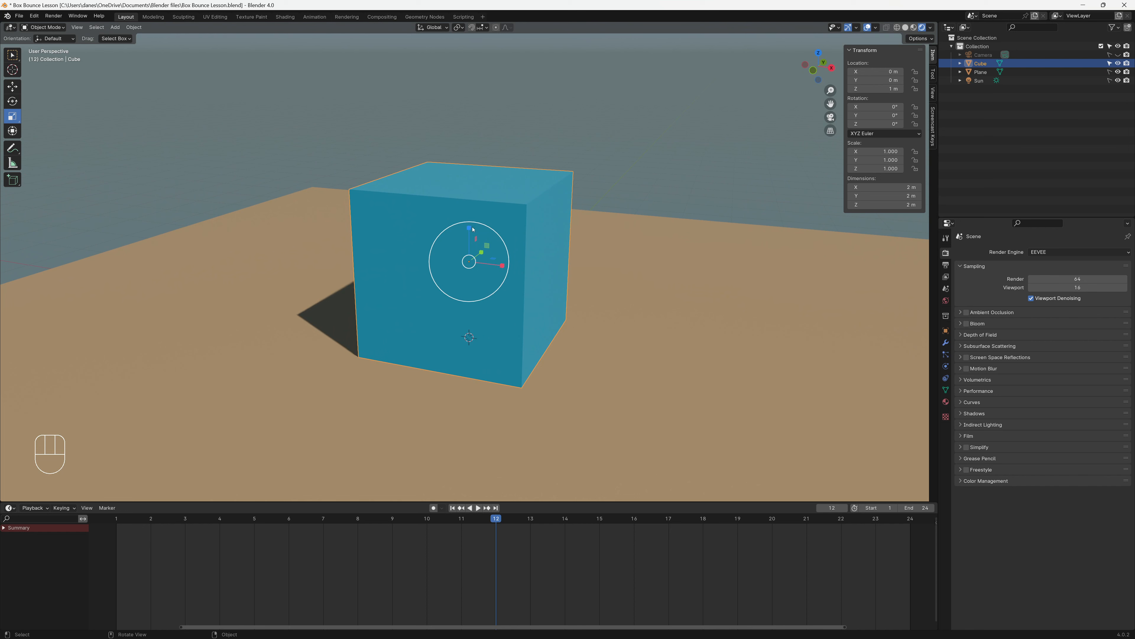
pyautogui.moveTo(473, 229); pyautogui.dragTo(465, 249)
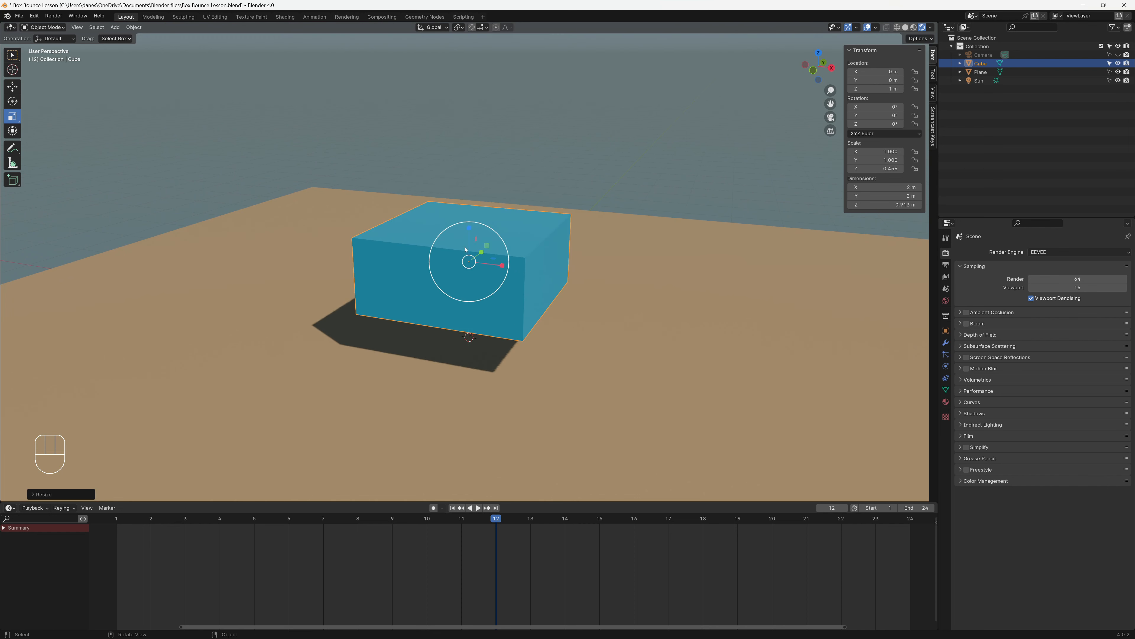
pyautogui.click(886, 167)
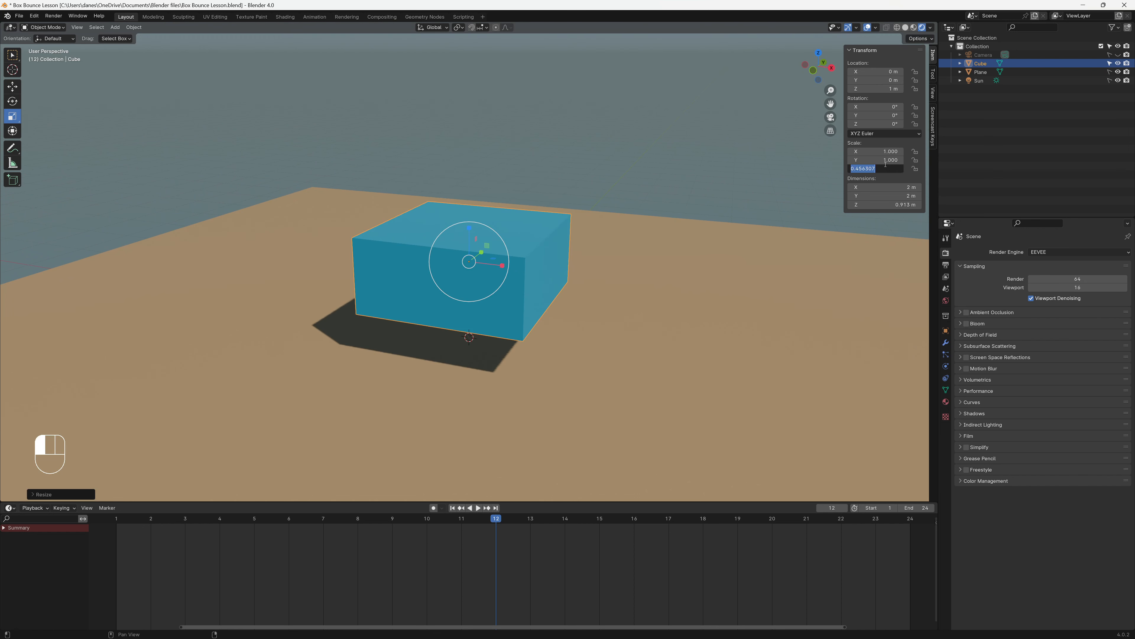
pyautogui.write('0.7')
pyautogui.press('Return')
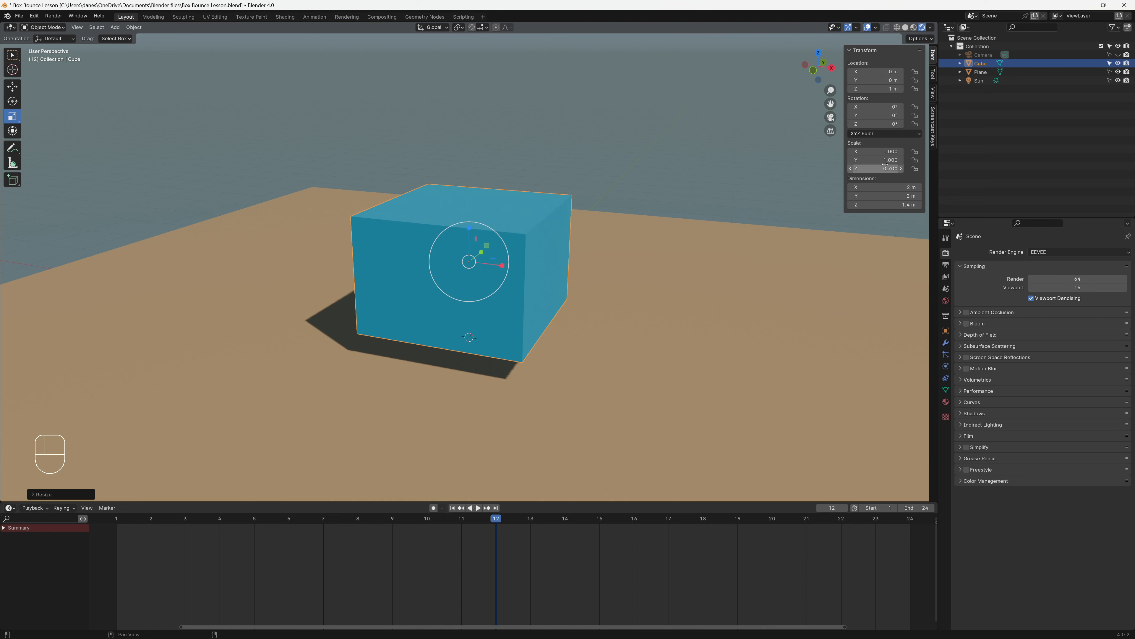
# Widen the squashed cube by setting its X and Y scale to 1.3.
pyautogui.click(870, 149)
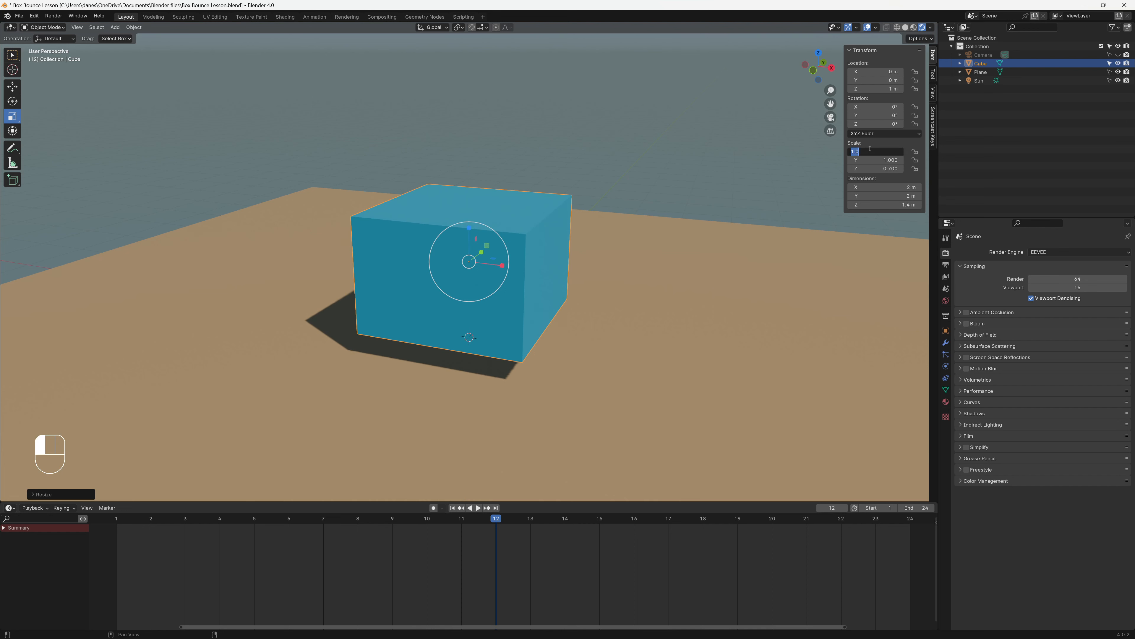
pyautogui.write('1.3')
pyautogui.press('Return')
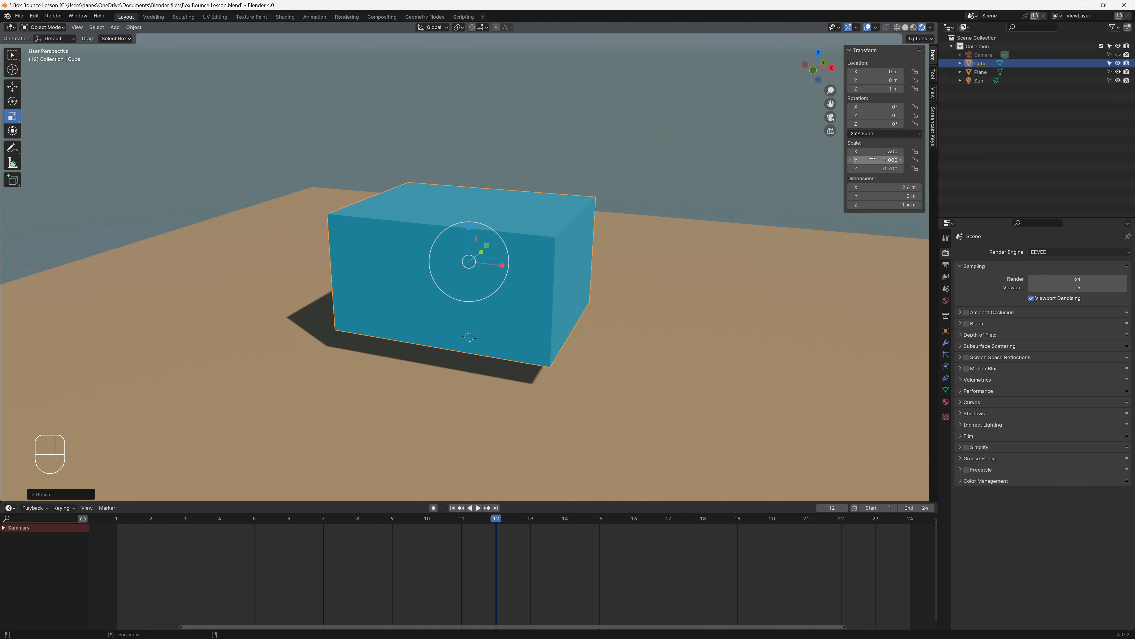
pyautogui.click(877, 160)
pyautogui.write('1.3')
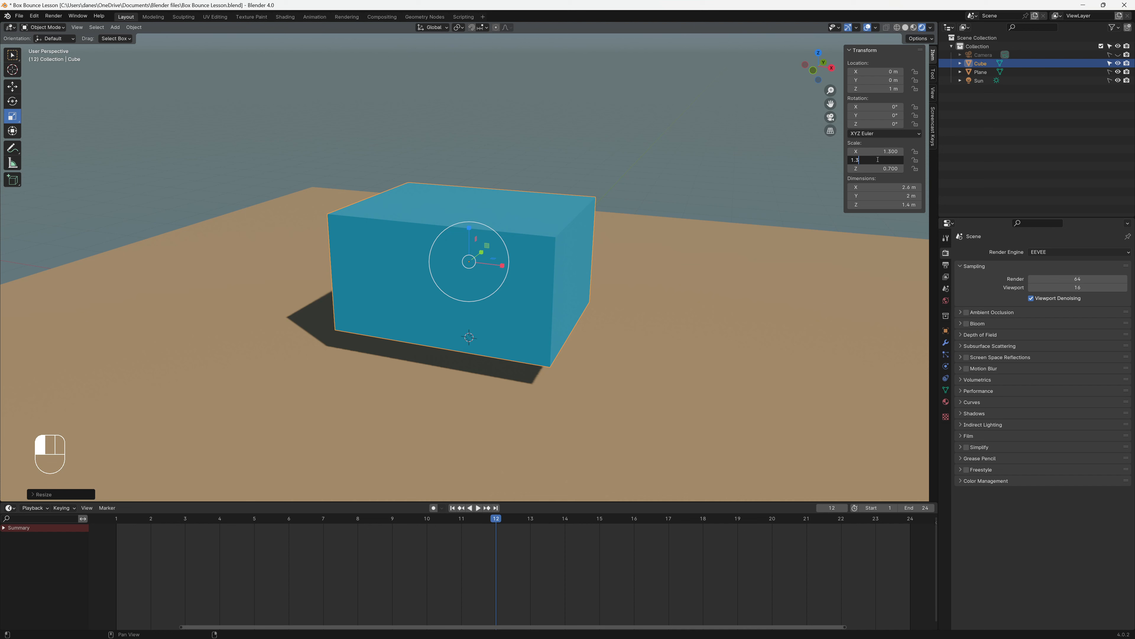
pyautogui.press('Return')
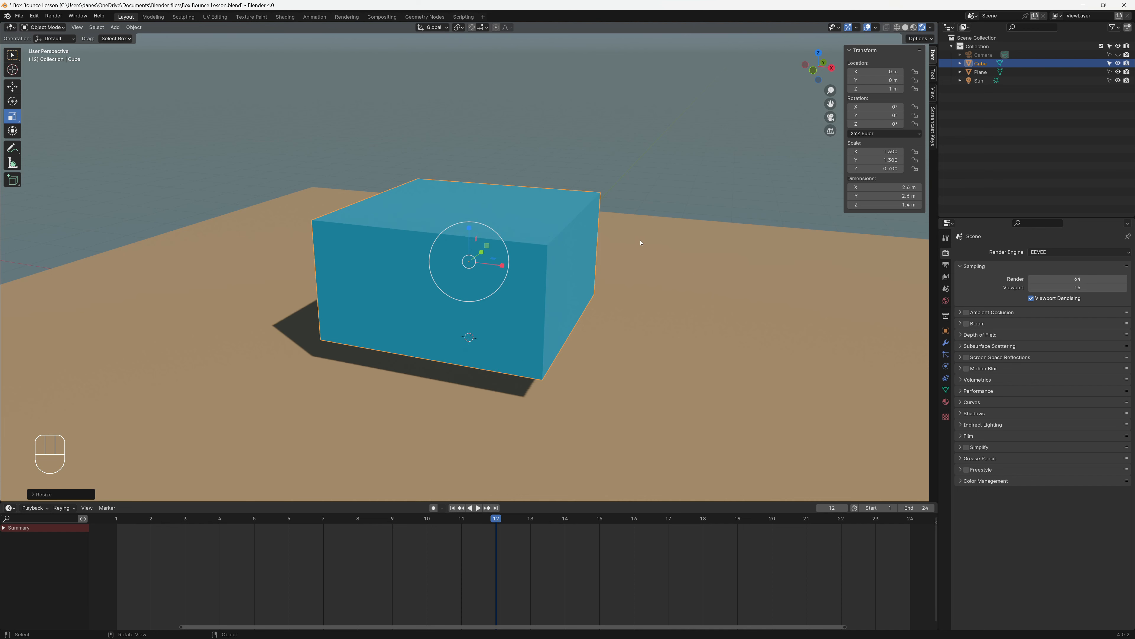
pyautogui.moveTo(640, 242); pyautogui.dragTo(591, 253, button='middle')
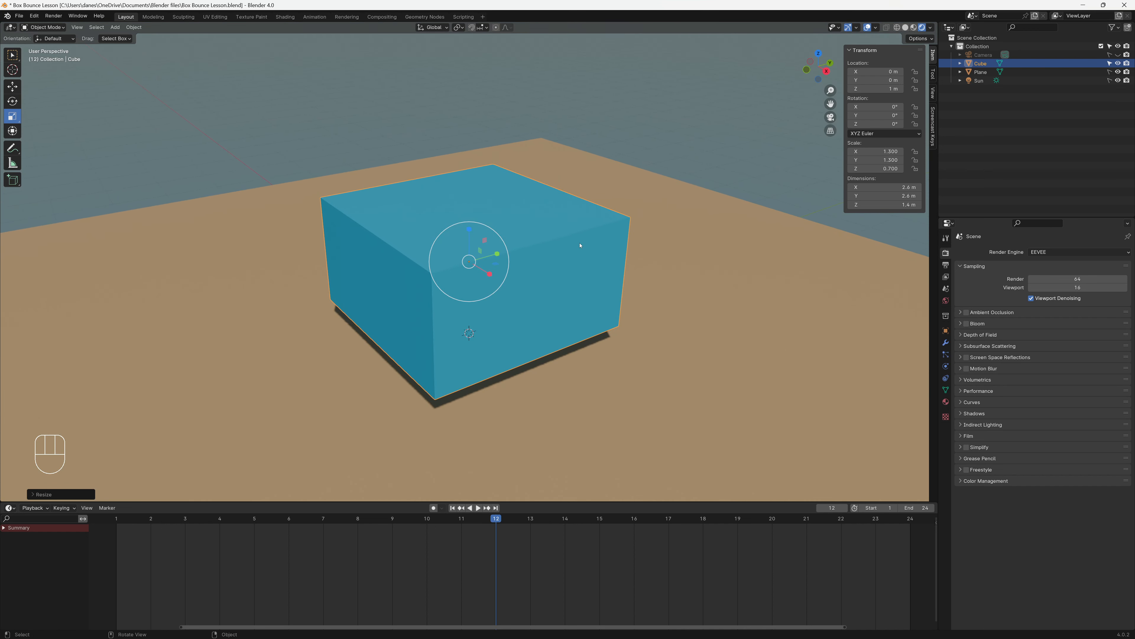
# Flatten the cube further along Z to a scale of about 0.257, then switch to the Move tool.
pyautogui.moveTo(580, 245); pyautogui.dragTo(549, 248, button='middle')
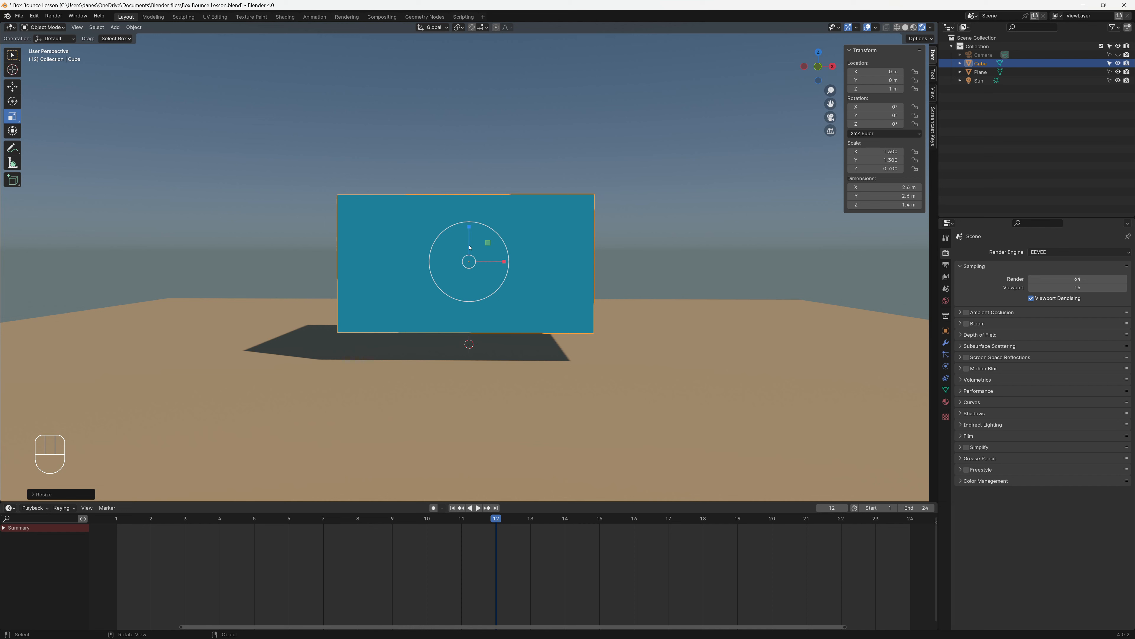
pyautogui.moveTo(469, 230); pyautogui.dragTo(467, 248)
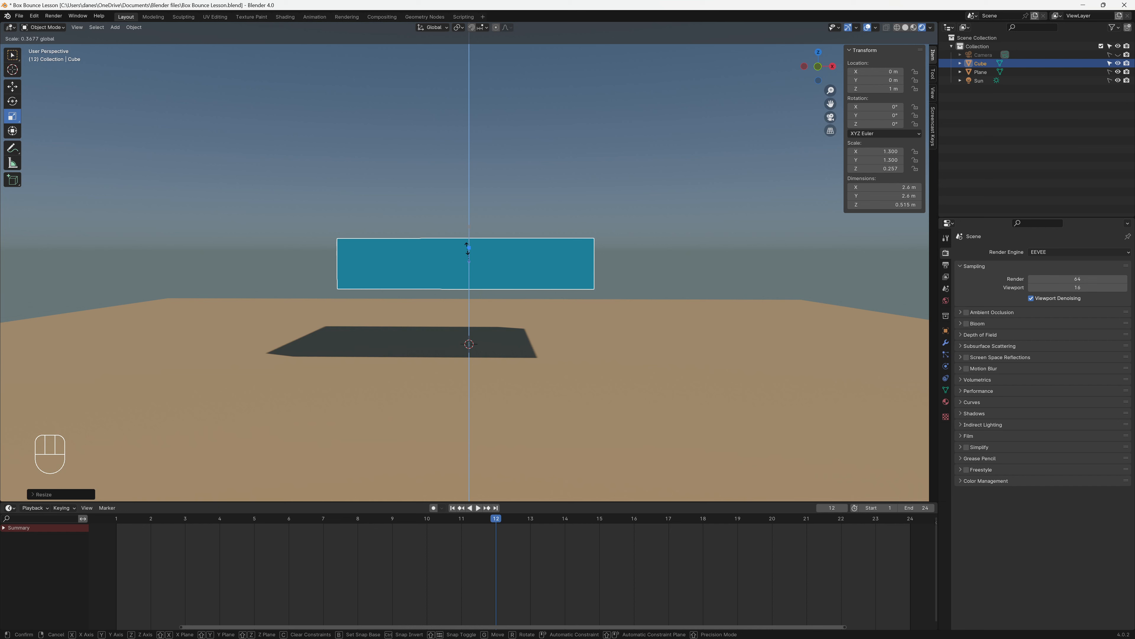
pyautogui.moveTo(468, 249); pyautogui.dragTo(461, 284)
pyautogui.click(12, 87)
pyautogui.rightClick(462, 285)
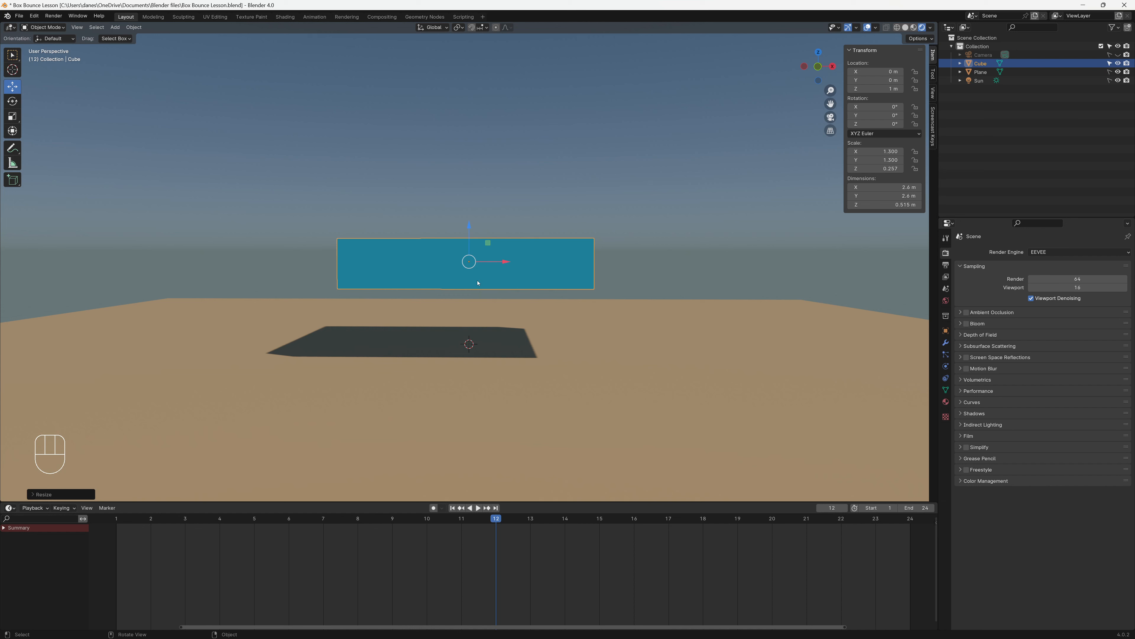
# Undo all the squash scaling on the cube back to a scale of 1 on every axis.
pyautogui.hotkey('ctrl', 'z')
pyautogui.hotkey('ctrl', 'z')
pyautogui.hotkey('ctrl', 'z')
pyautogui.hotkey('ctrl', 'z')
pyautogui.hotkey('ctrl', 'z')
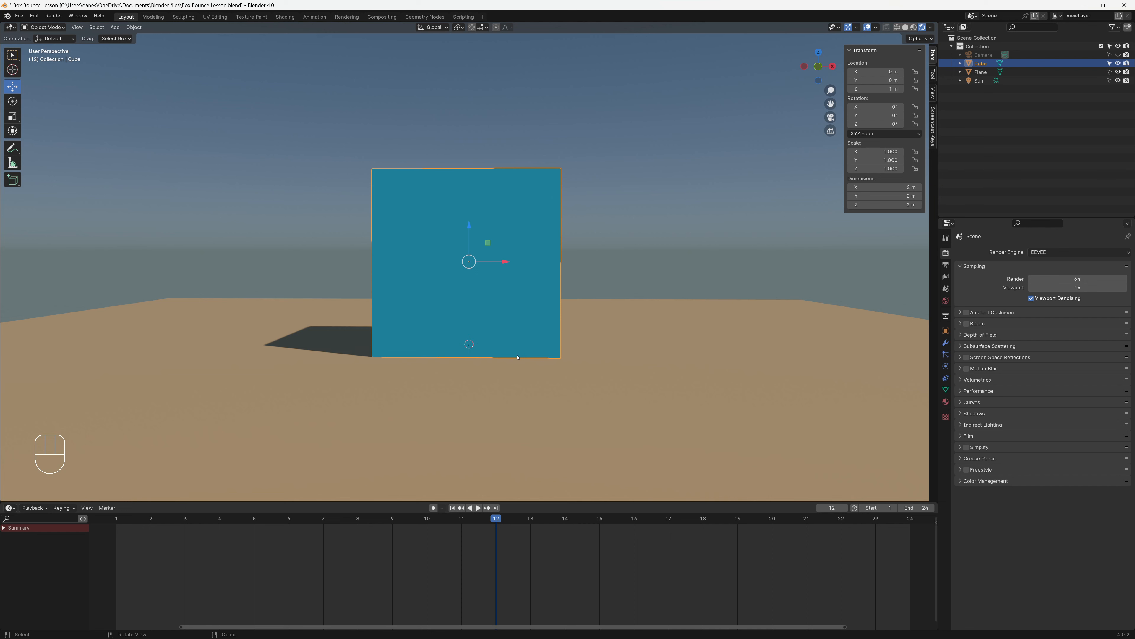
# Isolate the cube in Local View so the ground plane is hidden.
pyautogui.press('/')
pyautogui.scroll(-5, 517, 357)
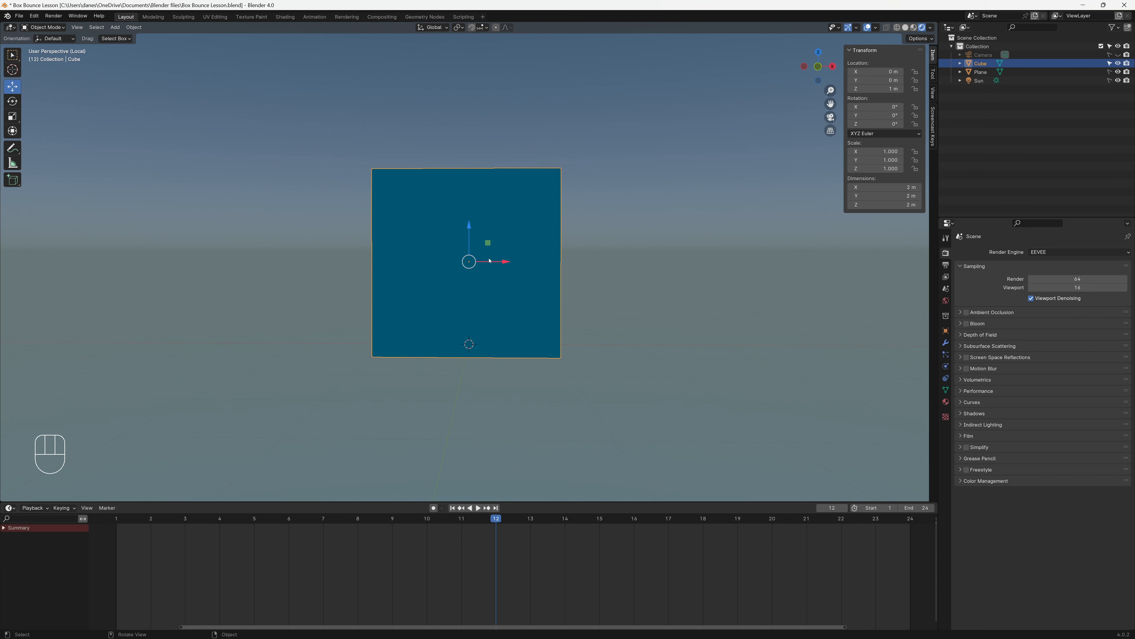
pyautogui.moveTo(549, 247); pyautogui.dragTo(459, 292, button='middle')
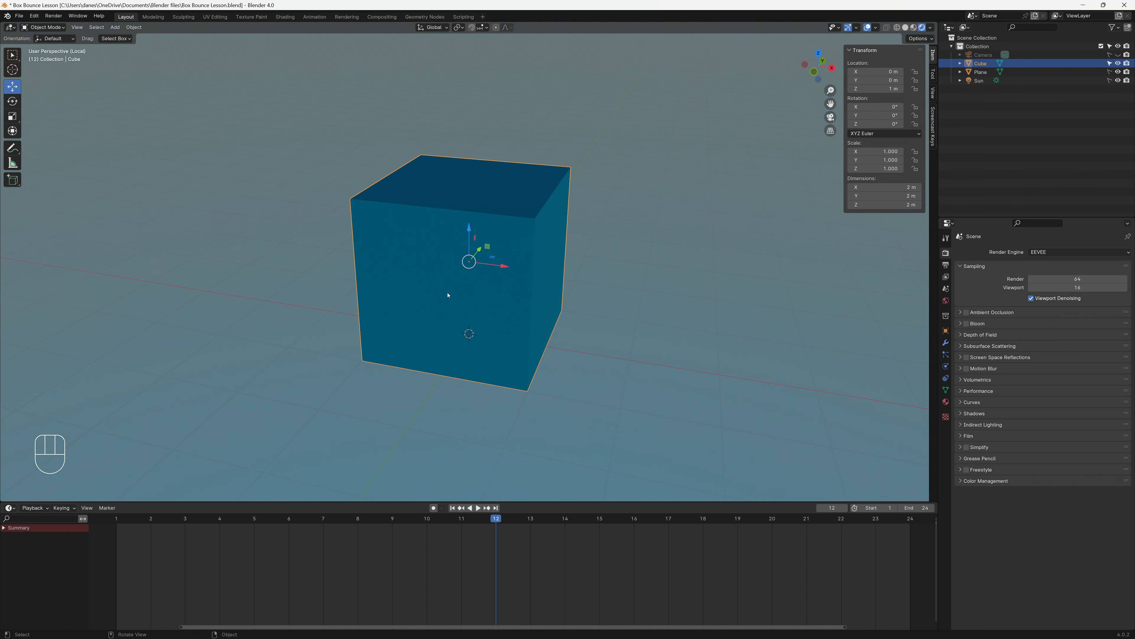
pyautogui.press('/')
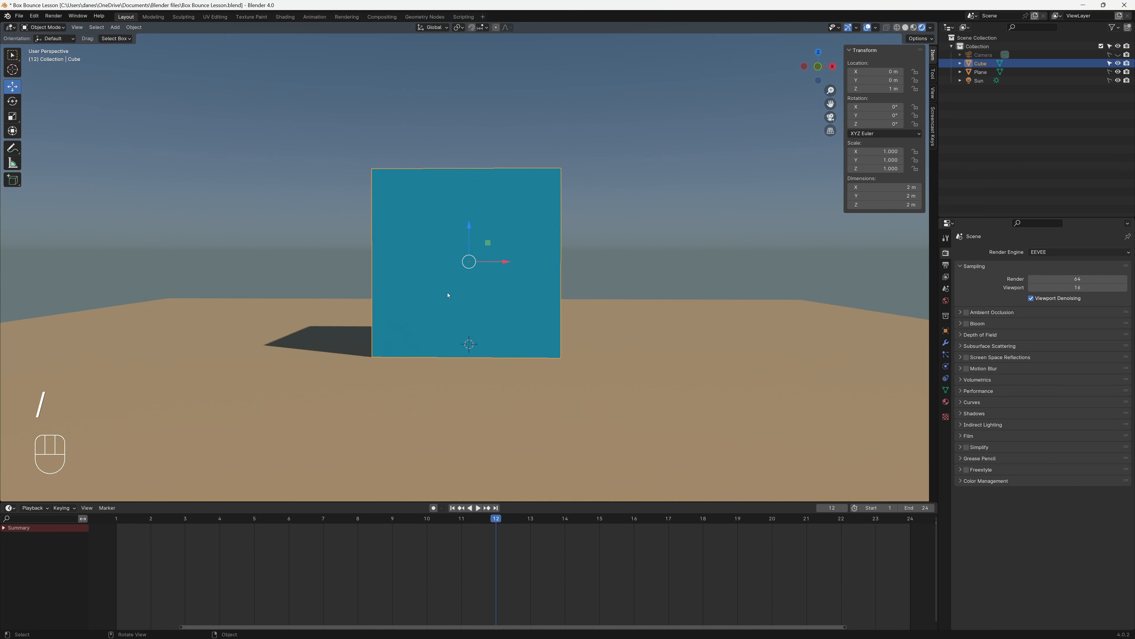
pyautogui.press('/')
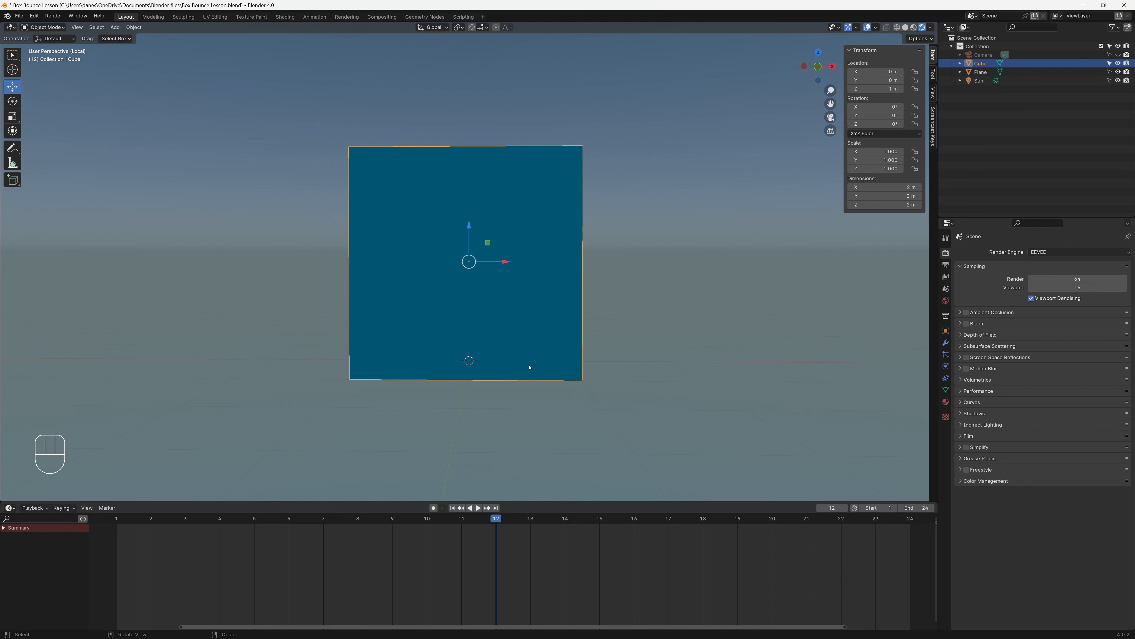
pyautogui.scroll(-1, 544, 331)
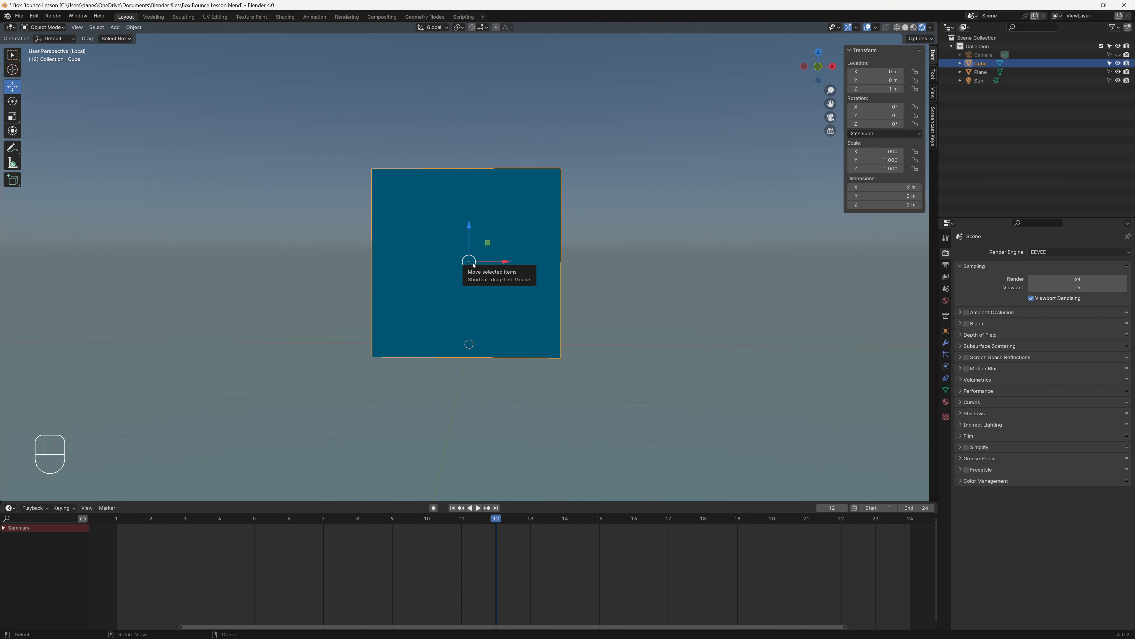
# Set the cube's origin to the 3D cursor at the centre of its underside.
pyautogui.moveTo(525, 327); pyautogui.dragTo(484, 247, button='middle')
pyautogui.scroll(3, 497, 316)
pyautogui.scroll(3, 484, 247)
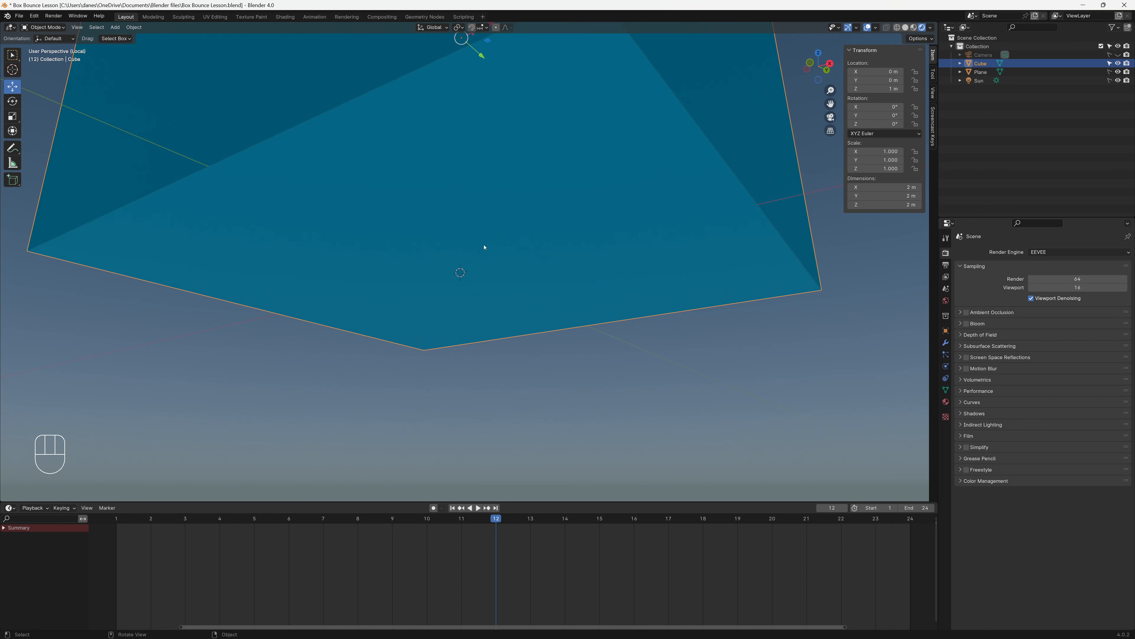
pyautogui.scroll(-4, 462, 288)
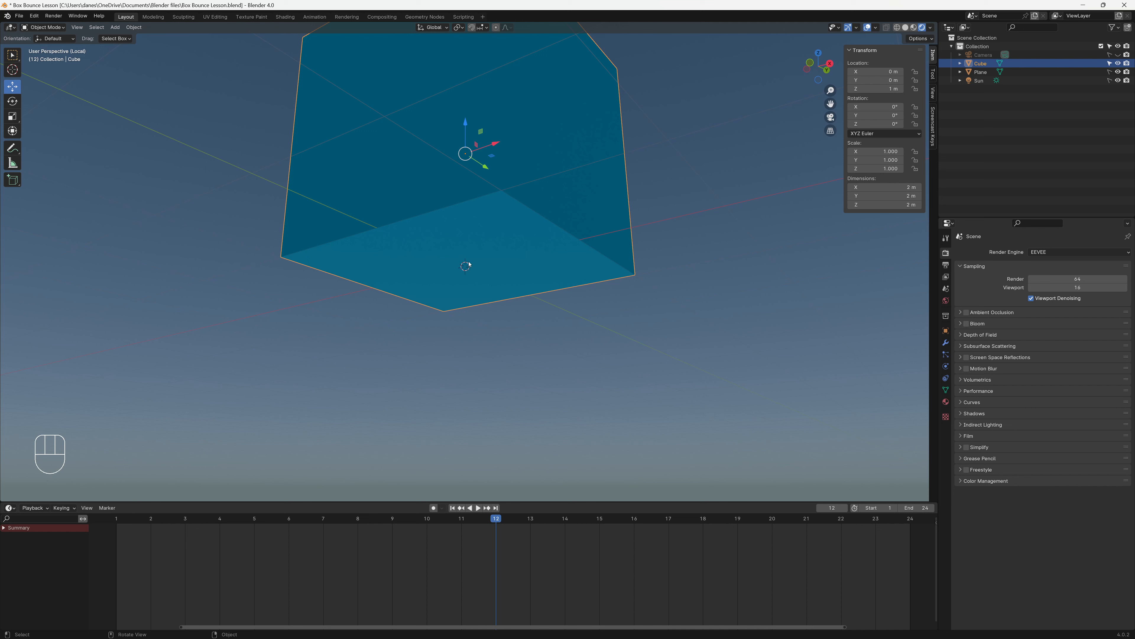
pyautogui.click(134, 27)
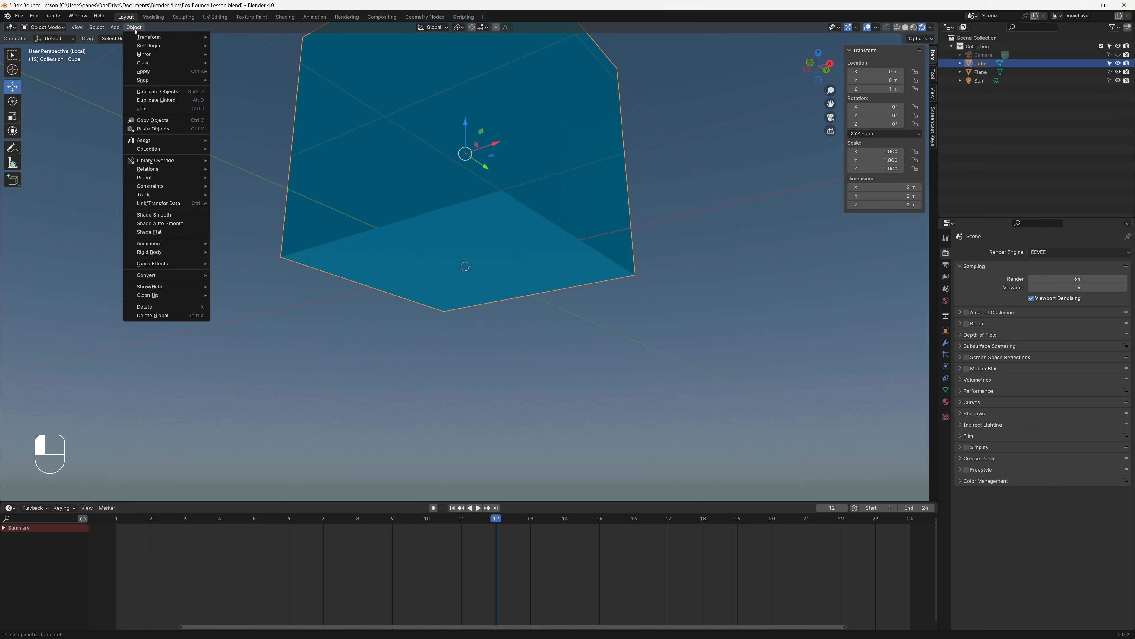
pyautogui.moveTo(142, 46)
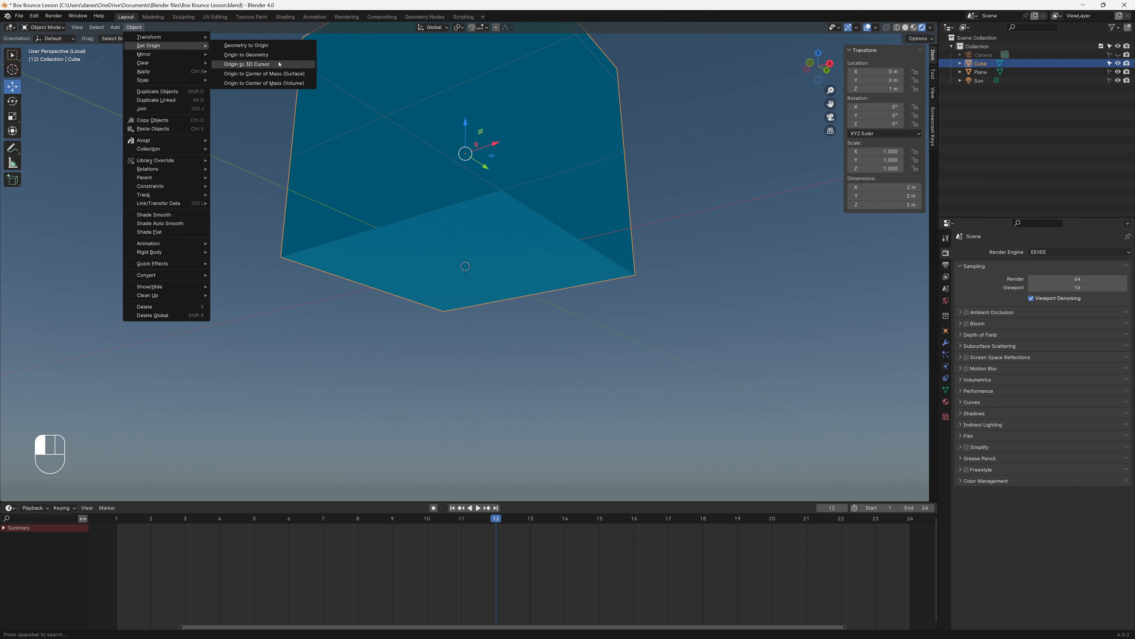
pyautogui.click(278, 66)
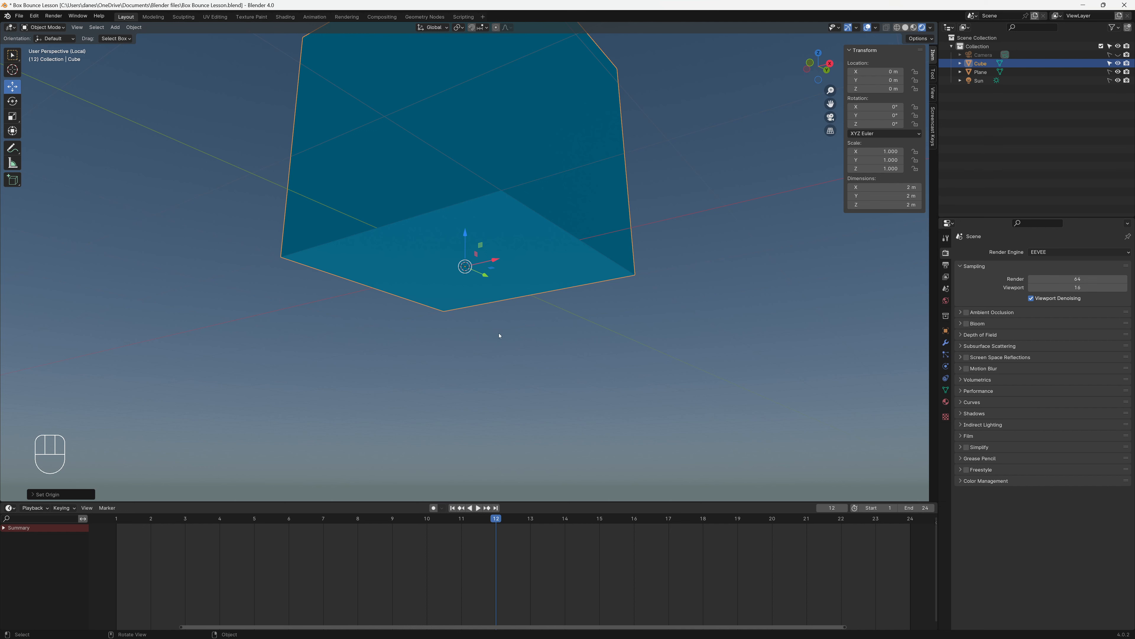
pyautogui.keyDown('shift'); pyautogui.moveTo(531, 287); pyautogui.dragTo(539, 312, button='middle'); pyautogui.keyUp('shift')
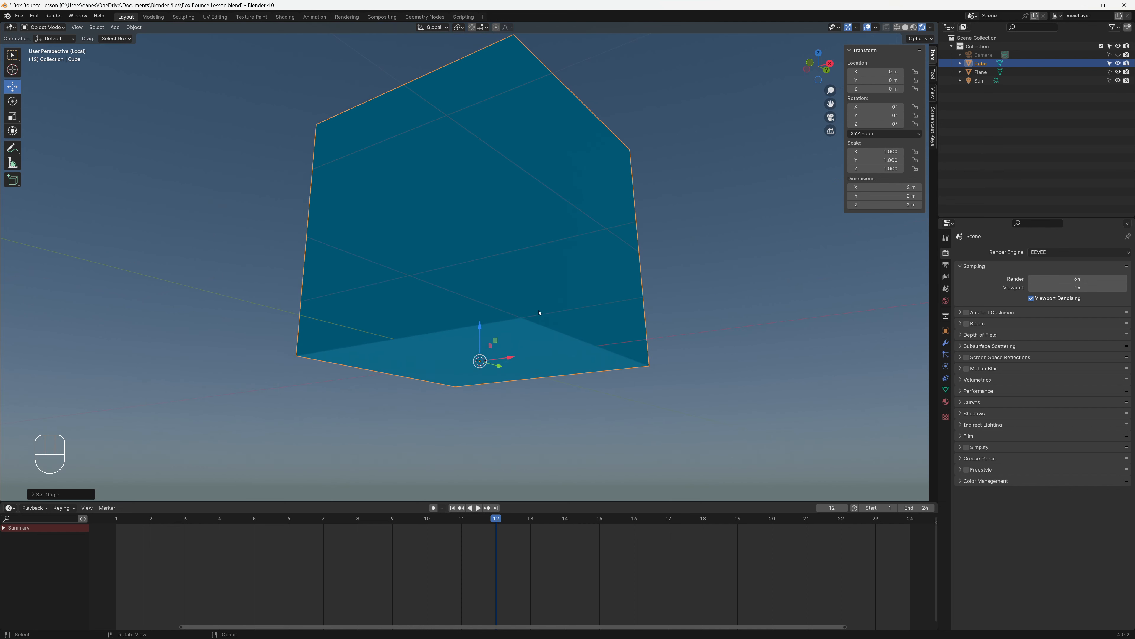
# Enter Edit Mode on the cube, switch to face selection and select the side face facing positive X.
pyautogui.click(45, 28)
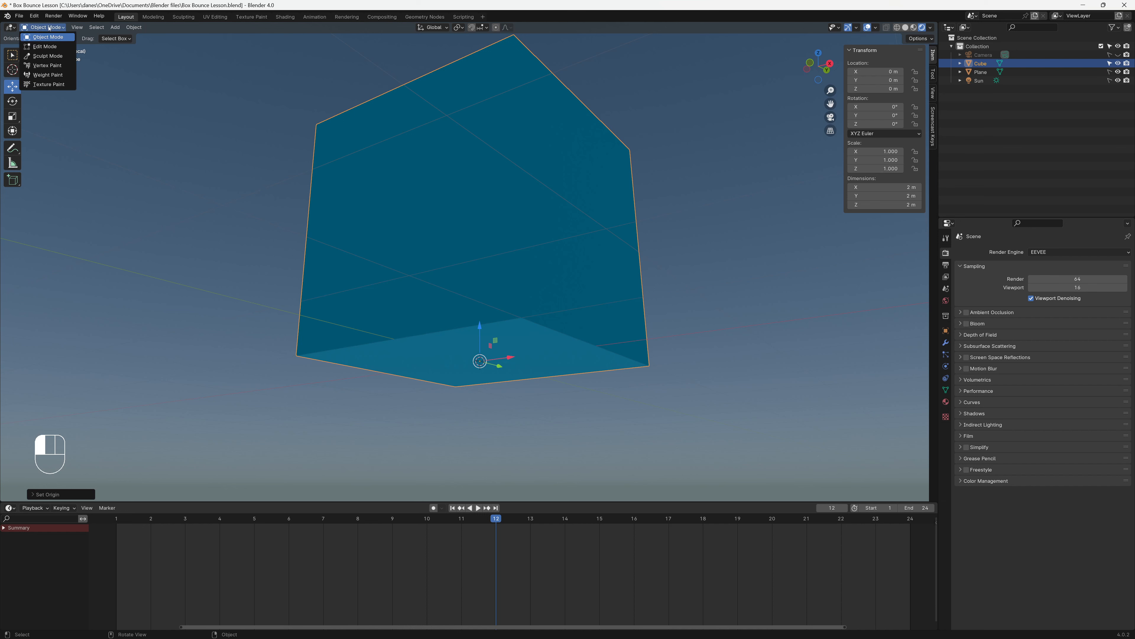
pyautogui.click(53, 46)
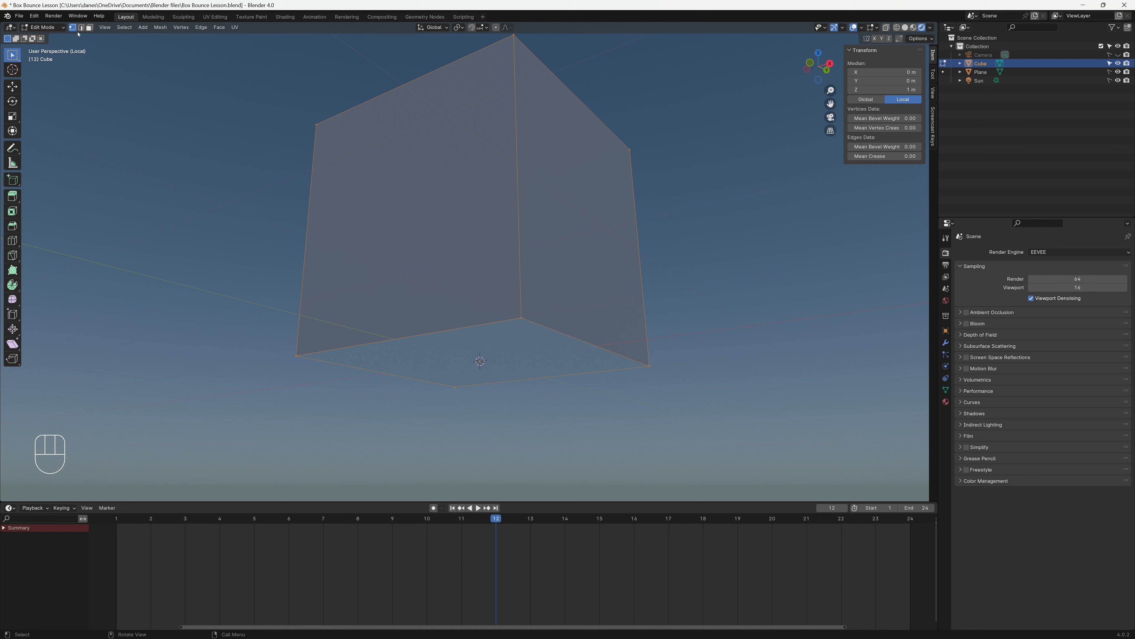
pyautogui.click(89, 28)
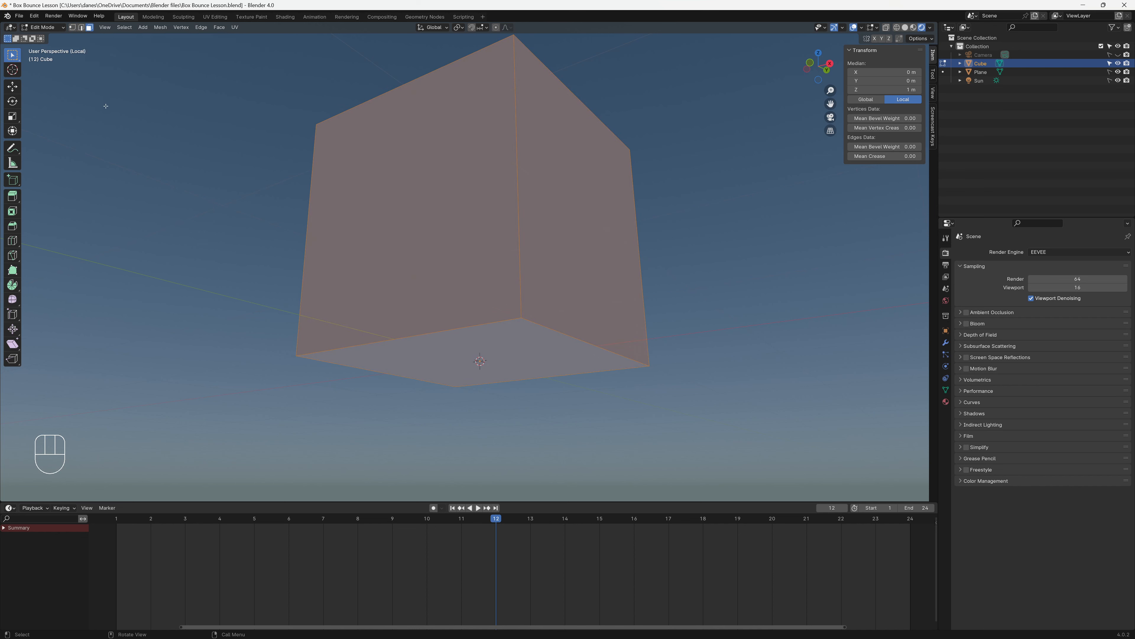
pyautogui.click(583, 226)
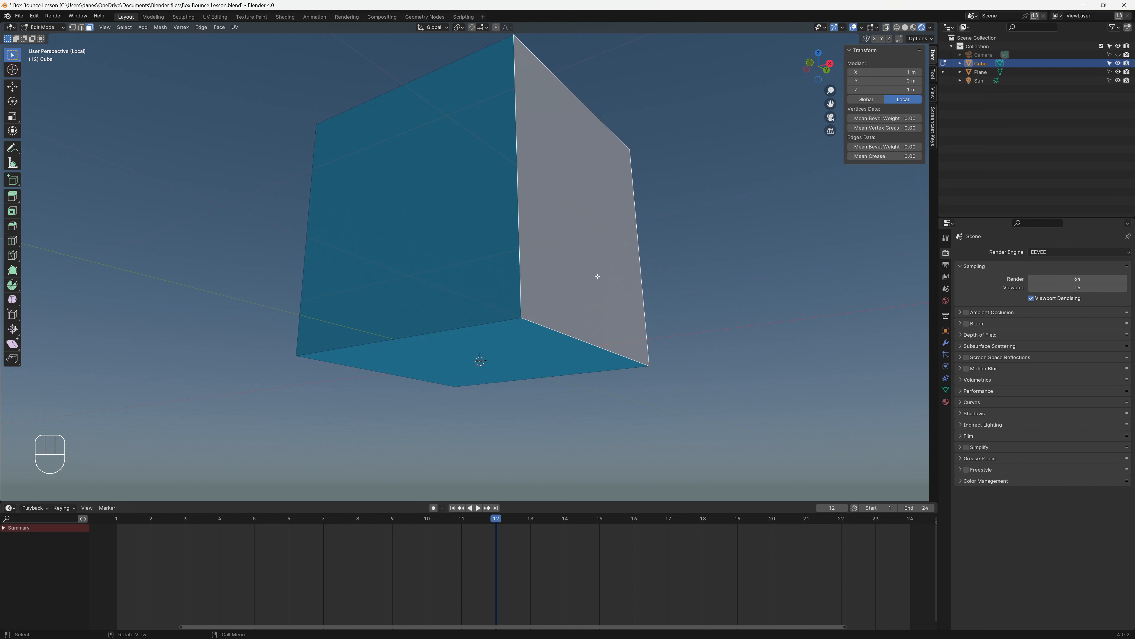
# Snap the 3D cursor to the selected side face of the cube.
pyautogui.press('`')
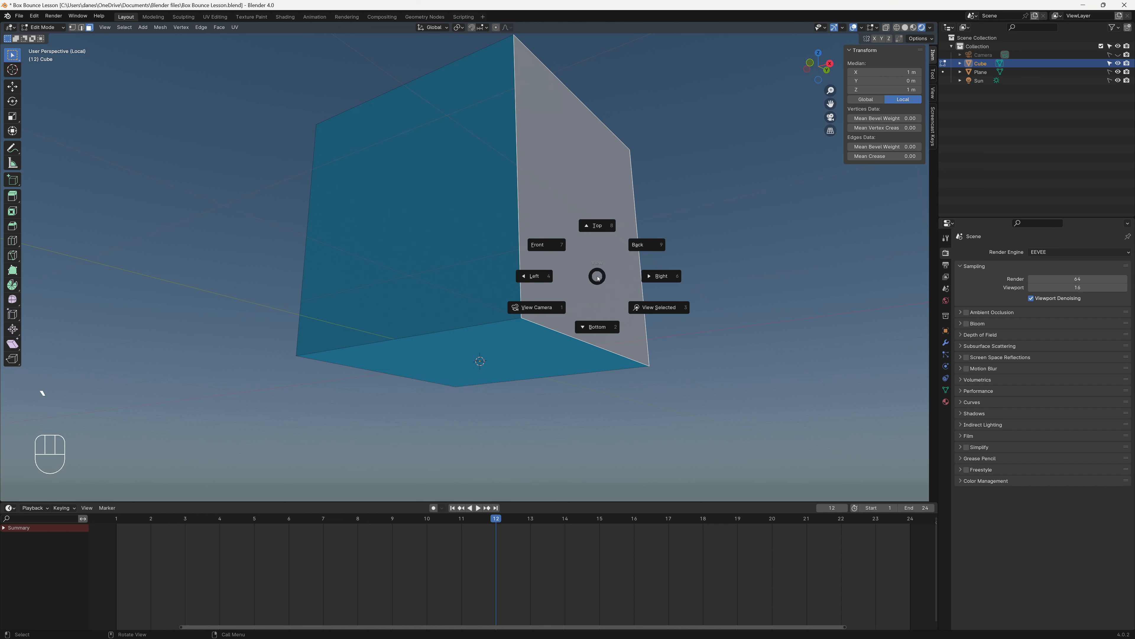
pyautogui.click(536, 242)
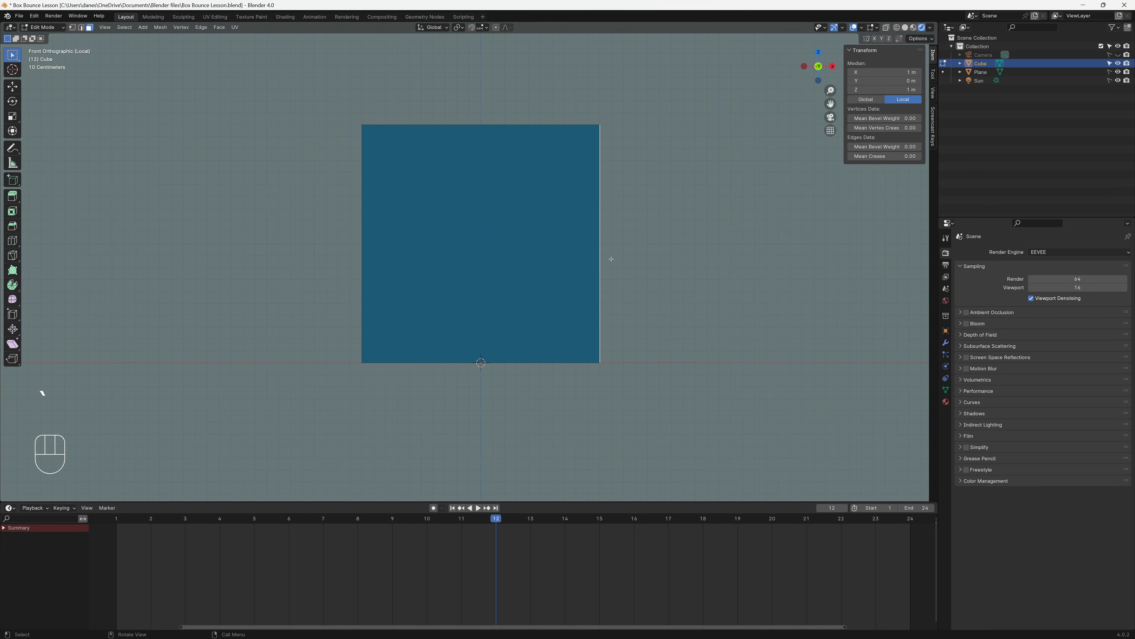
pyautogui.moveTo(611, 259); pyautogui.dragTo(563, 247, button='middle')
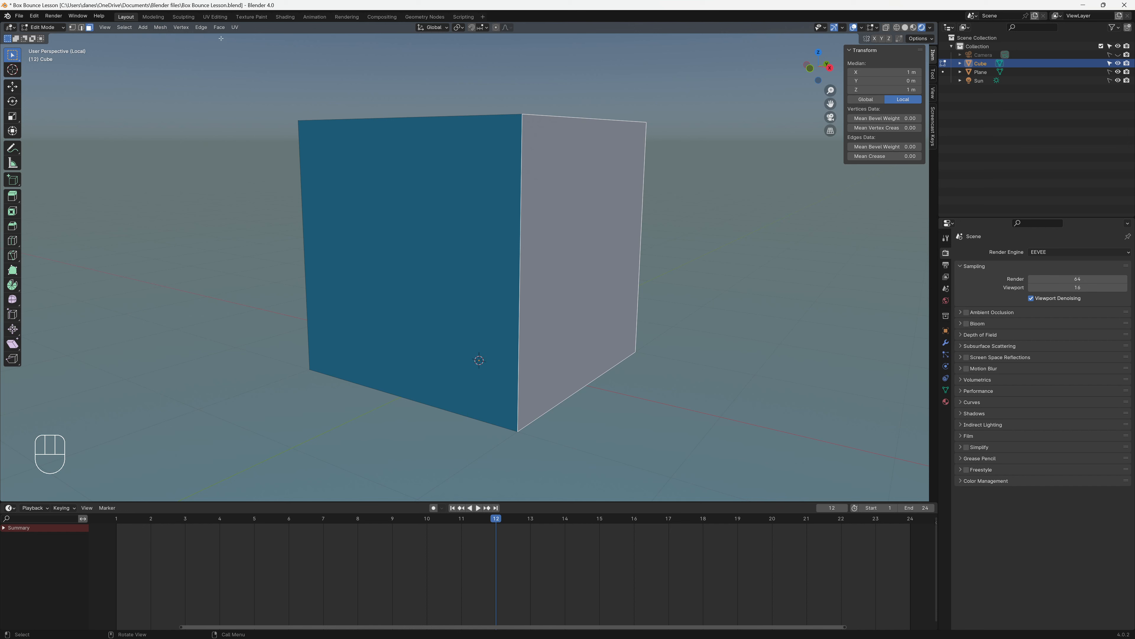
pyautogui.click(219, 28)
pyautogui.moveTo(158, 26)
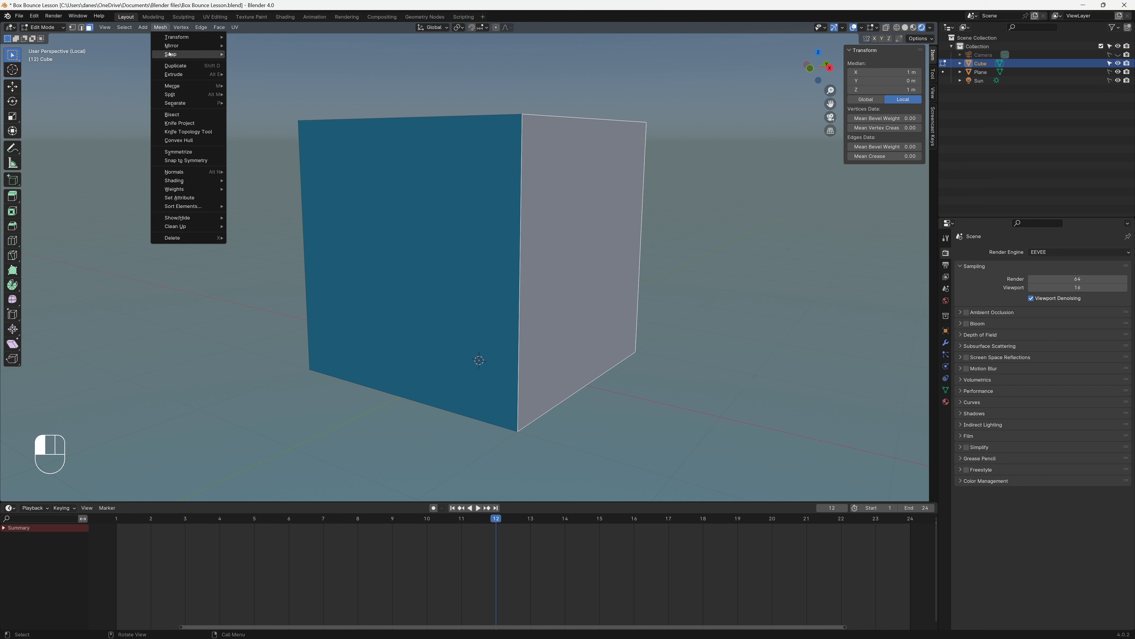
pyautogui.moveTo(169, 54)
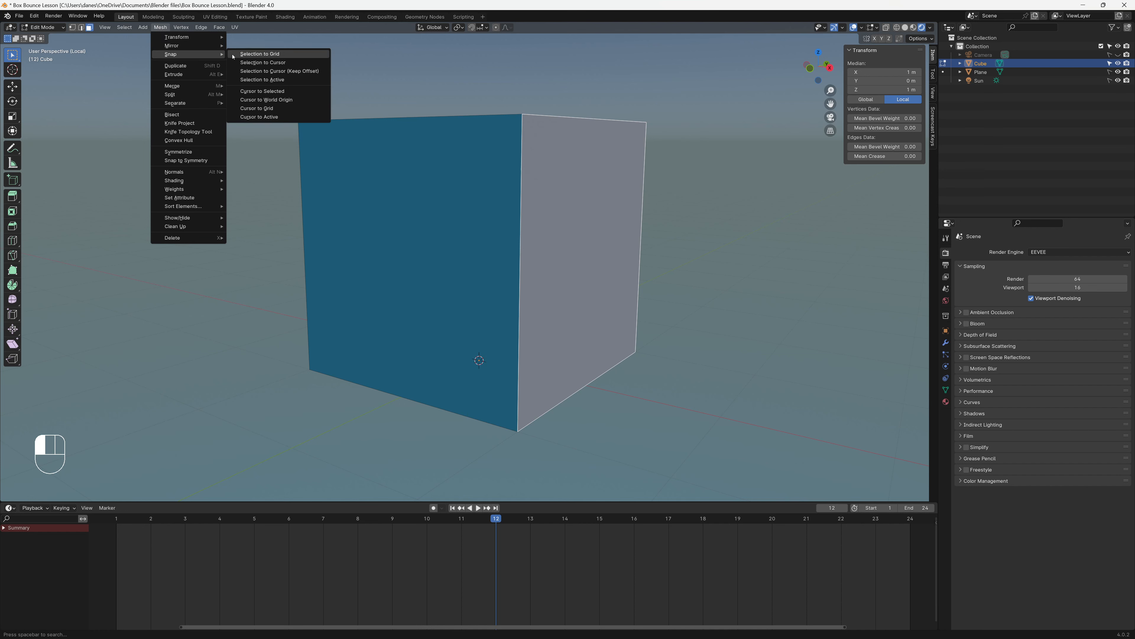
pyautogui.click(282, 92)
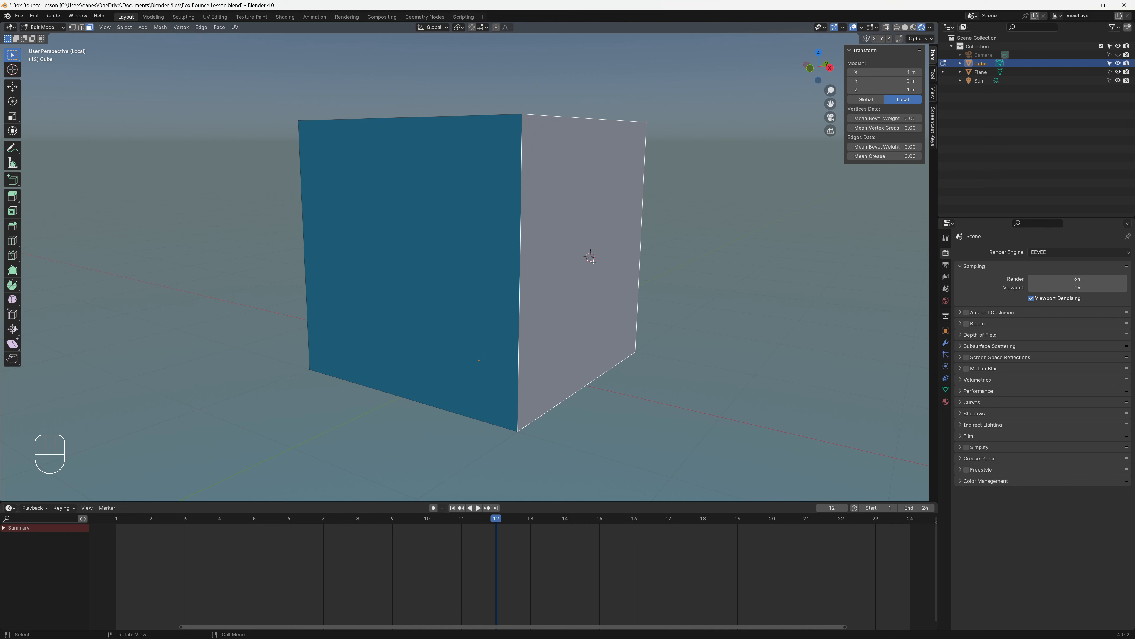
# Return to Object Mode and set the cube's origin to the 3D cursor on the side face.
pyautogui.moveTo(732, 277); pyautogui.dragTo(743, 299, button='middle')
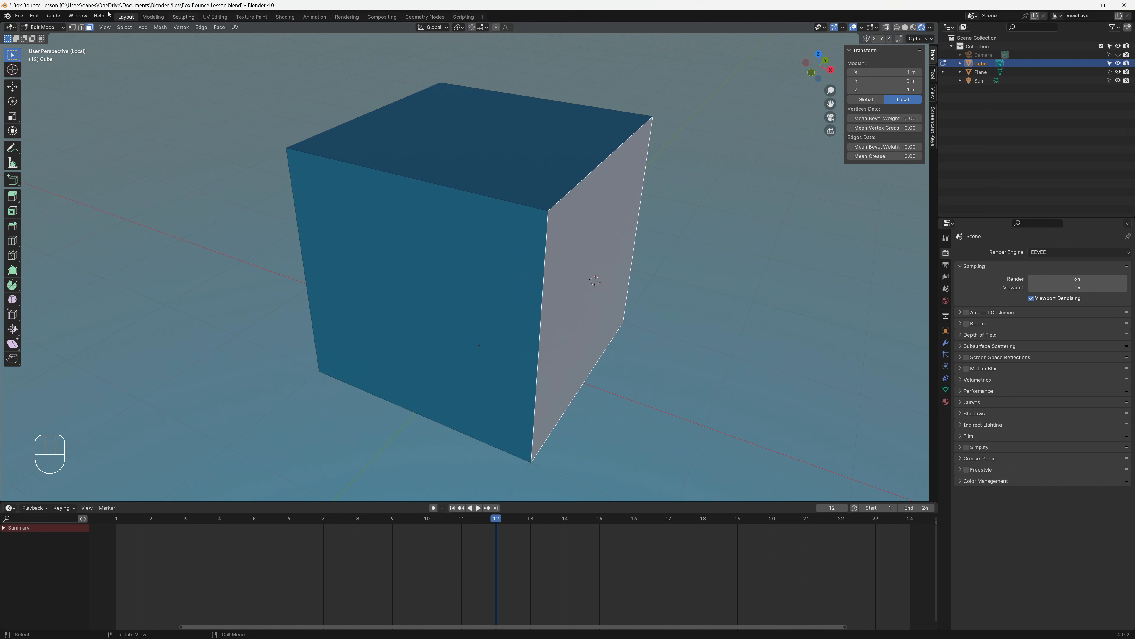
pyautogui.click(44, 28)
pyautogui.click(50, 37)
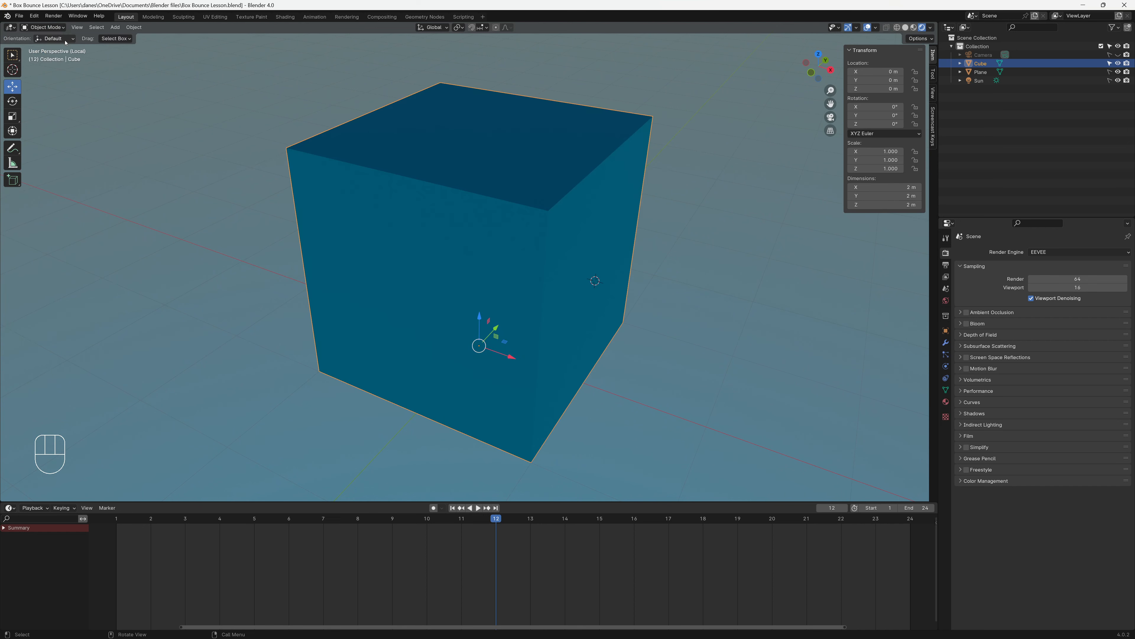
pyautogui.click(133, 29)
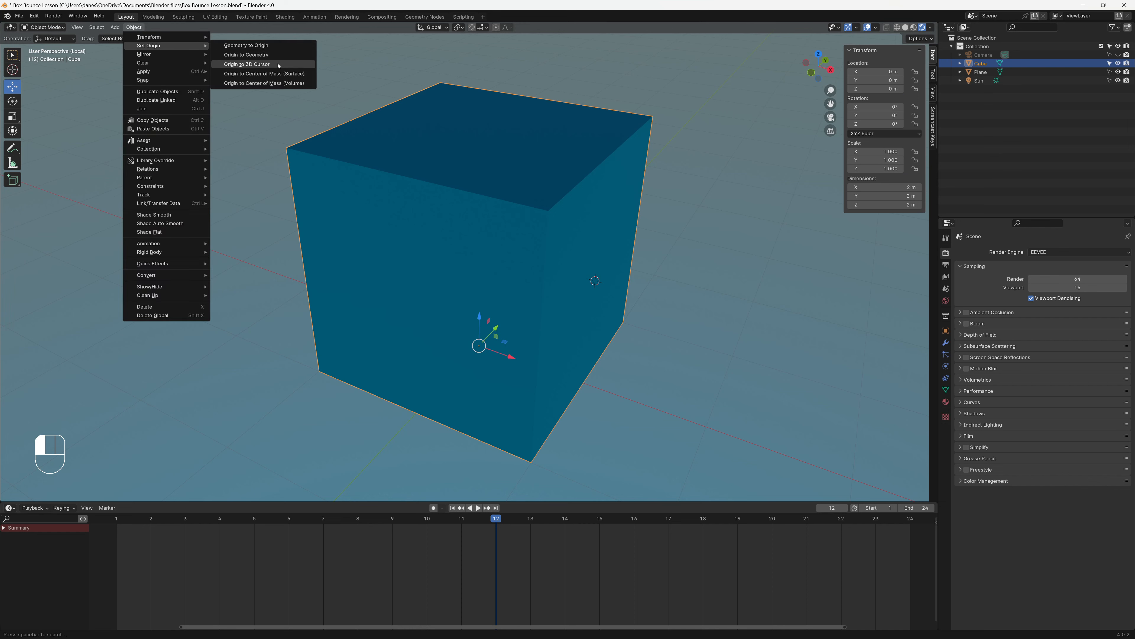
pyautogui.click(268, 64)
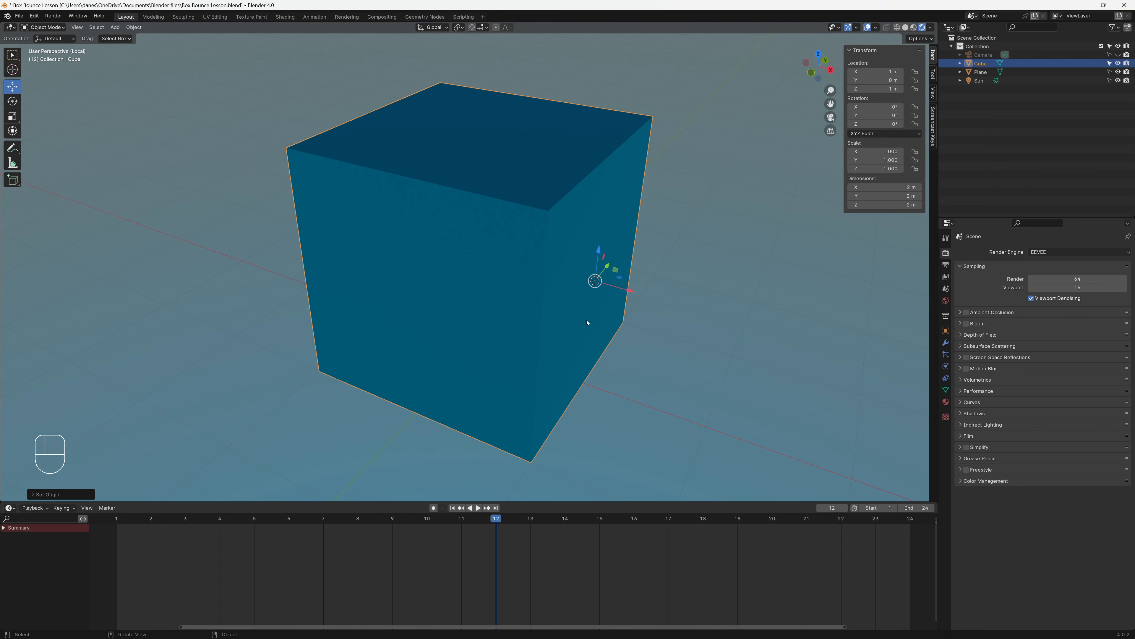
# In Edit Mode, select the cube's bottom face and snap the 3D cursor to it.
pyautogui.press('Tab')
pyautogui.moveTo(535, 329); pyautogui.dragTo(483, 299, button='middle')
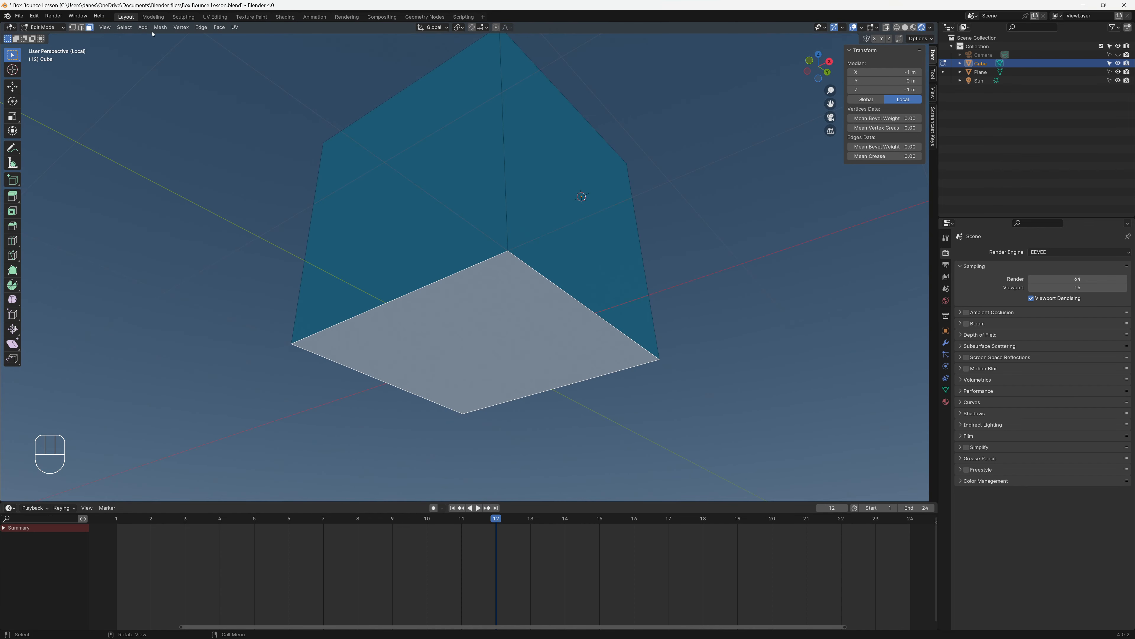
pyautogui.click(160, 27)
pyautogui.moveTo(165, 56)
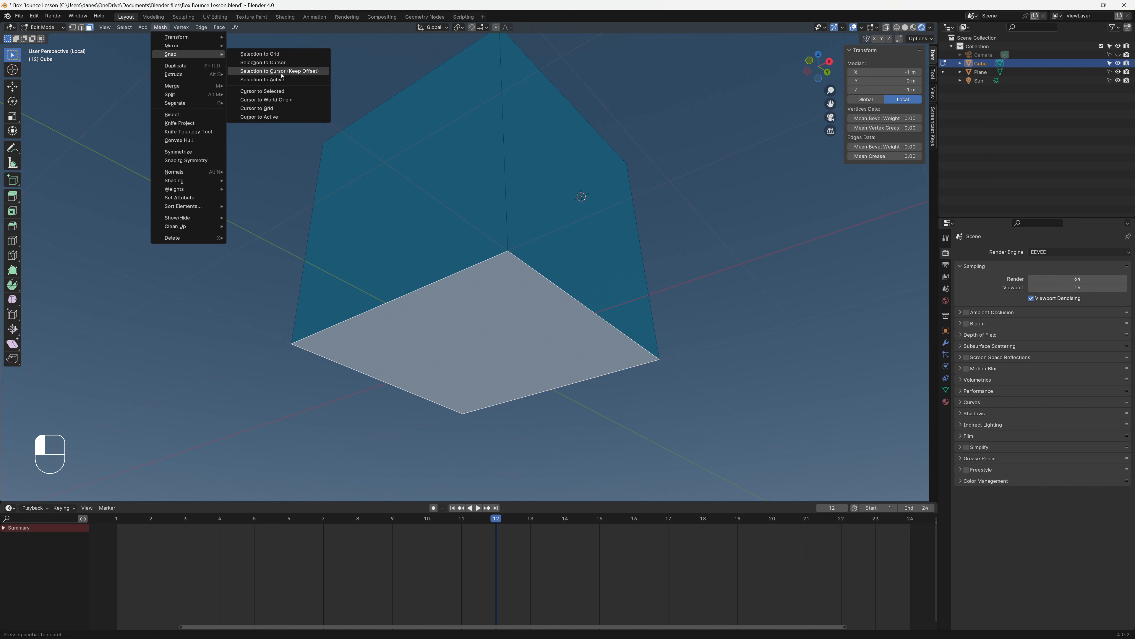
pyautogui.click(283, 92)
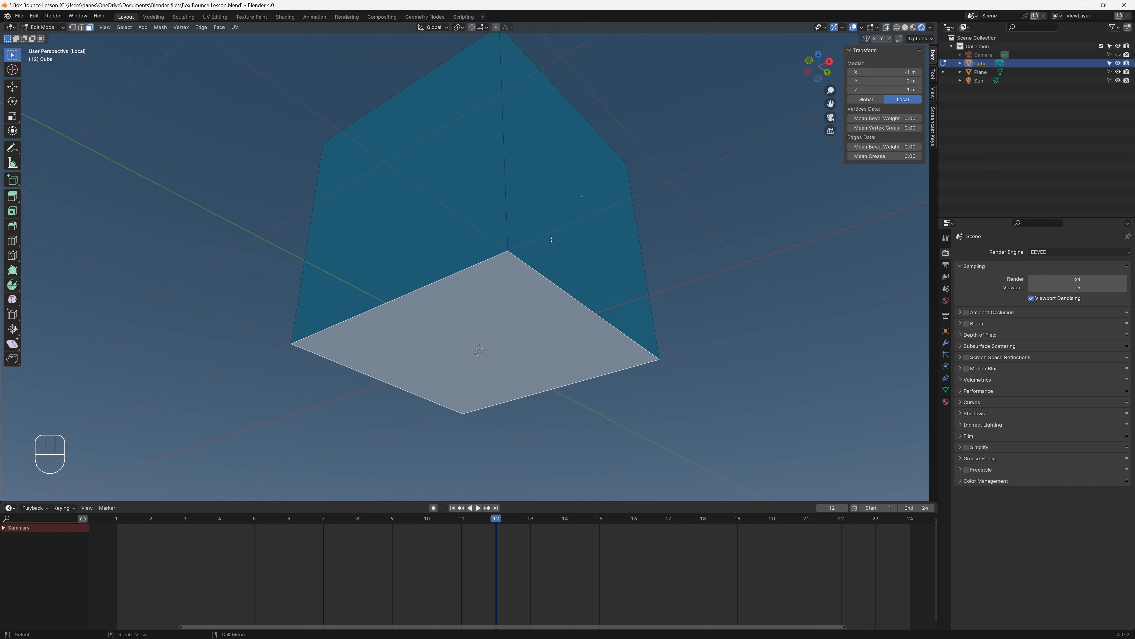
# Return to Object Mode and set the cube's origin to the 3D cursor on its bottom face.
pyautogui.press('Tab')
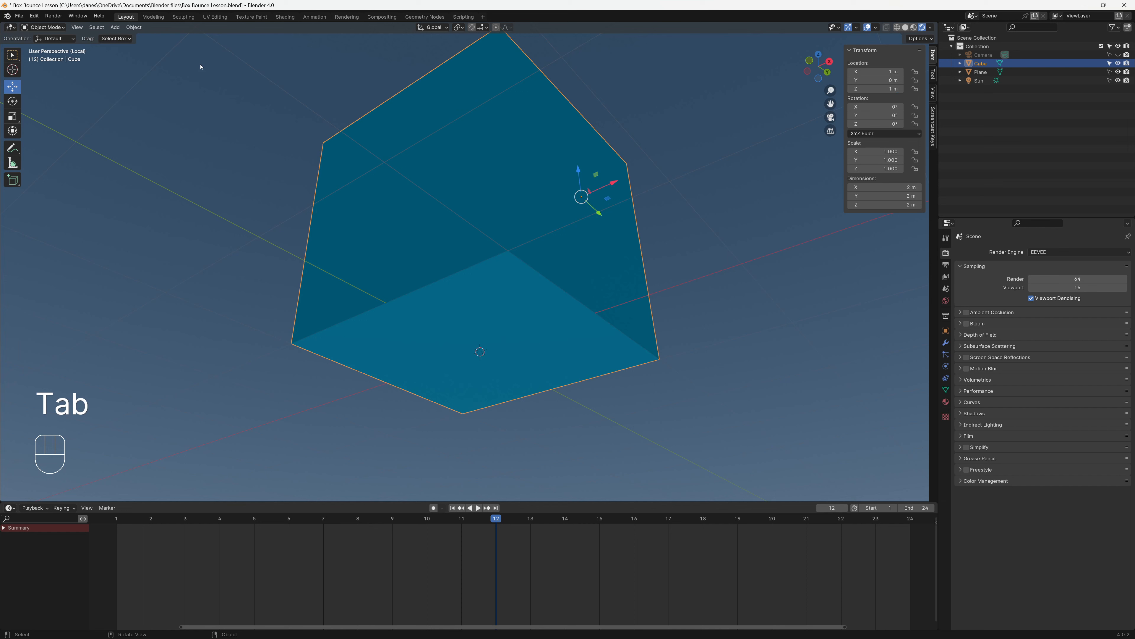
pyautogui.click(134, 27)
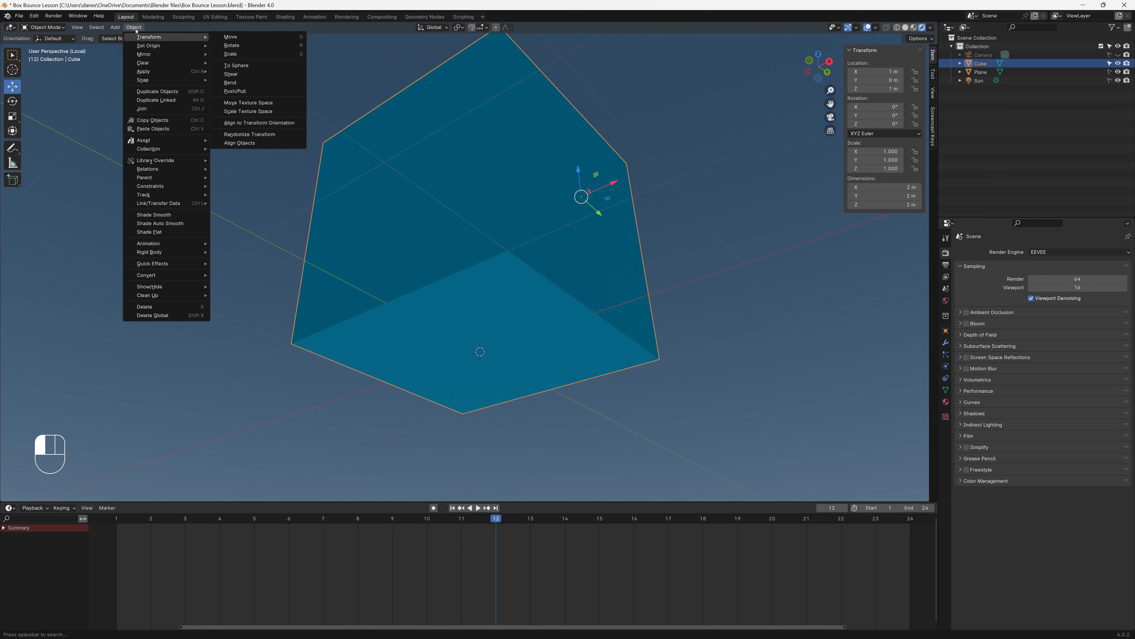
pyautogui.moveTo(142, 47)
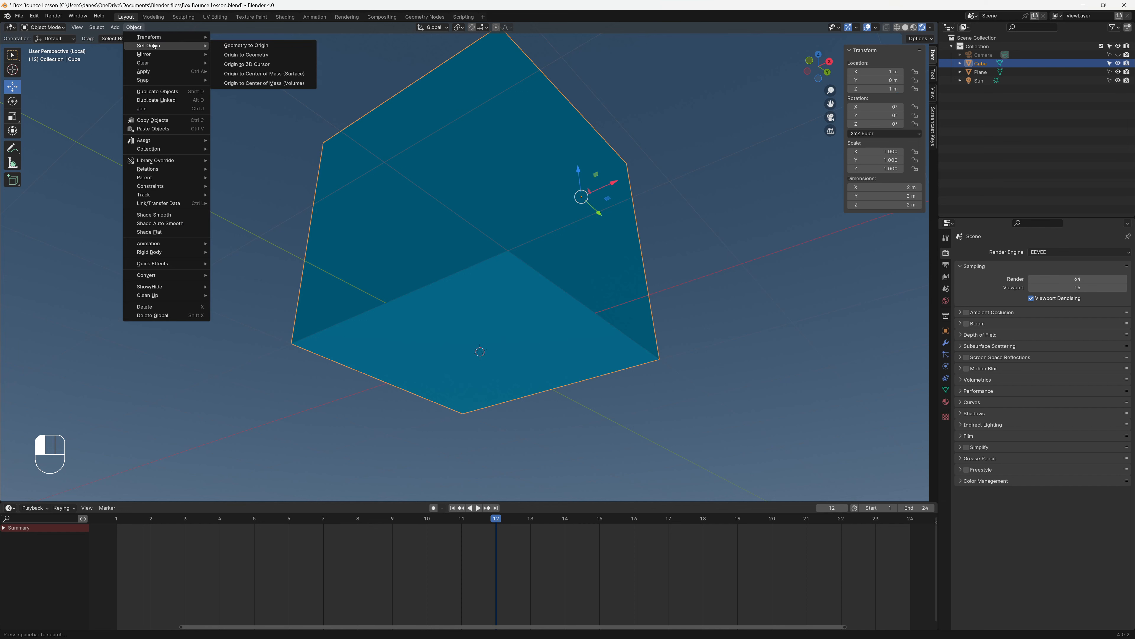
pyautogui.click(276, 66)
pyautogui.moveTo(521, 269); pyautogui.dragTo(495, 318, button='middle')
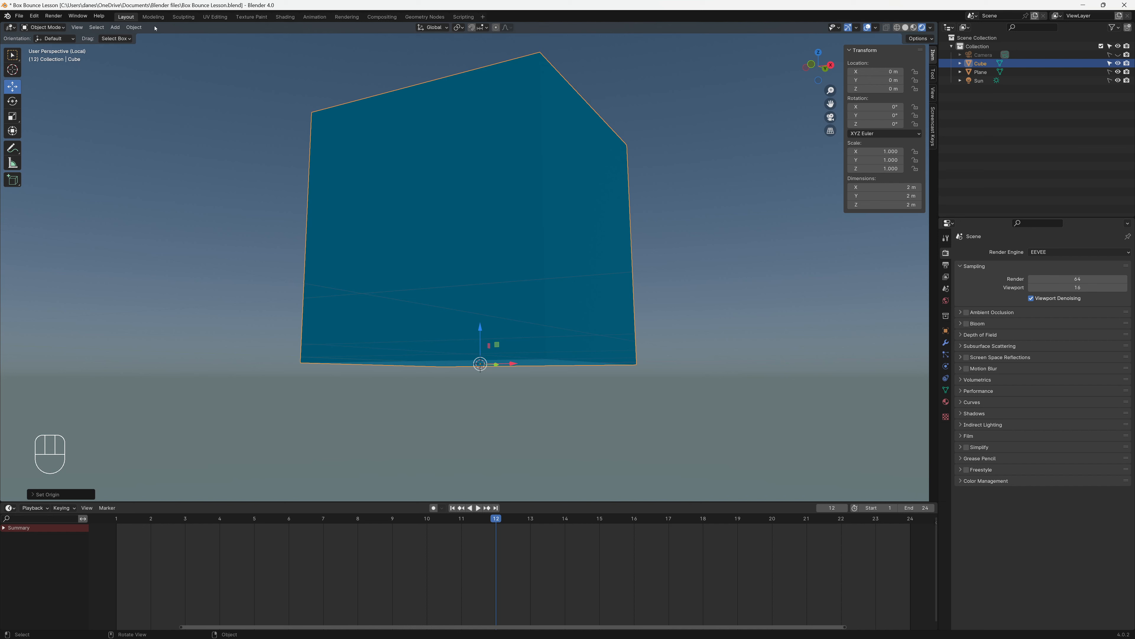
# Try setting the cube's origin back to its geometry centre, and undo that change.
pyautogui.click(135, 27)
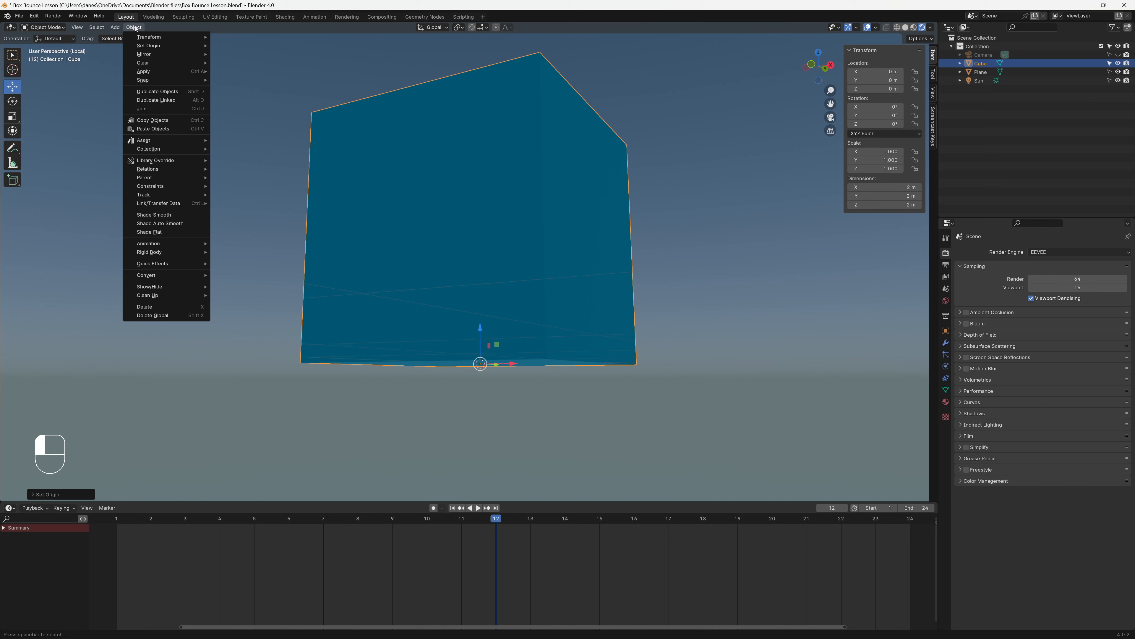
pyautogui.moveTo(161, 46)
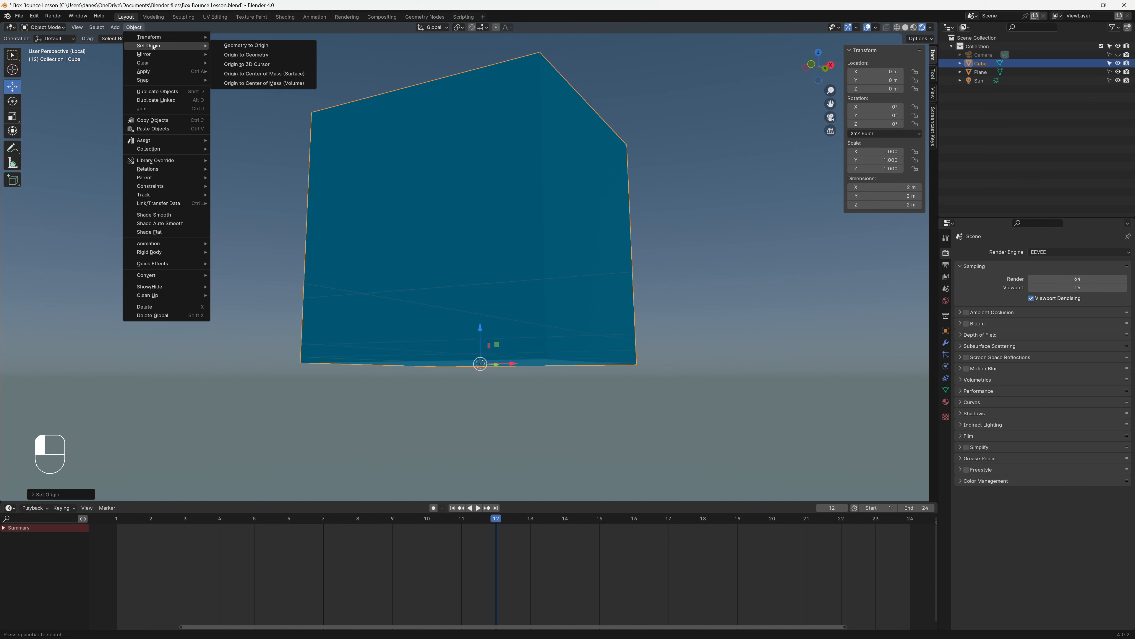
pyautogui.click(287, 56)
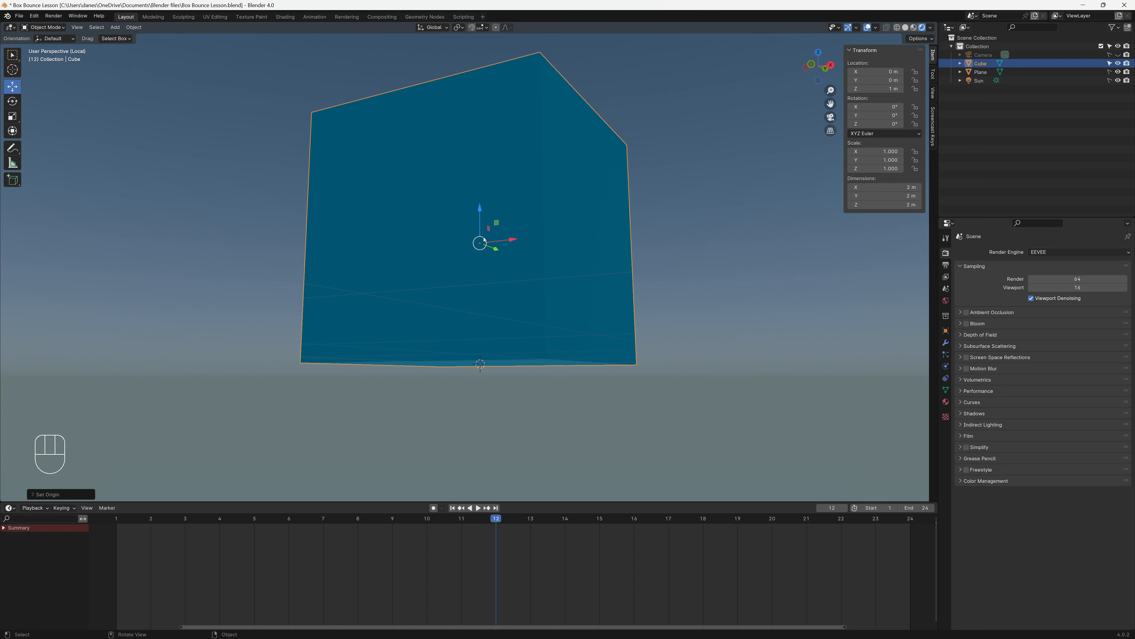
pyautogui.moveTo(484, 241); pyautogui.dragTo(479, 270, button='middle')
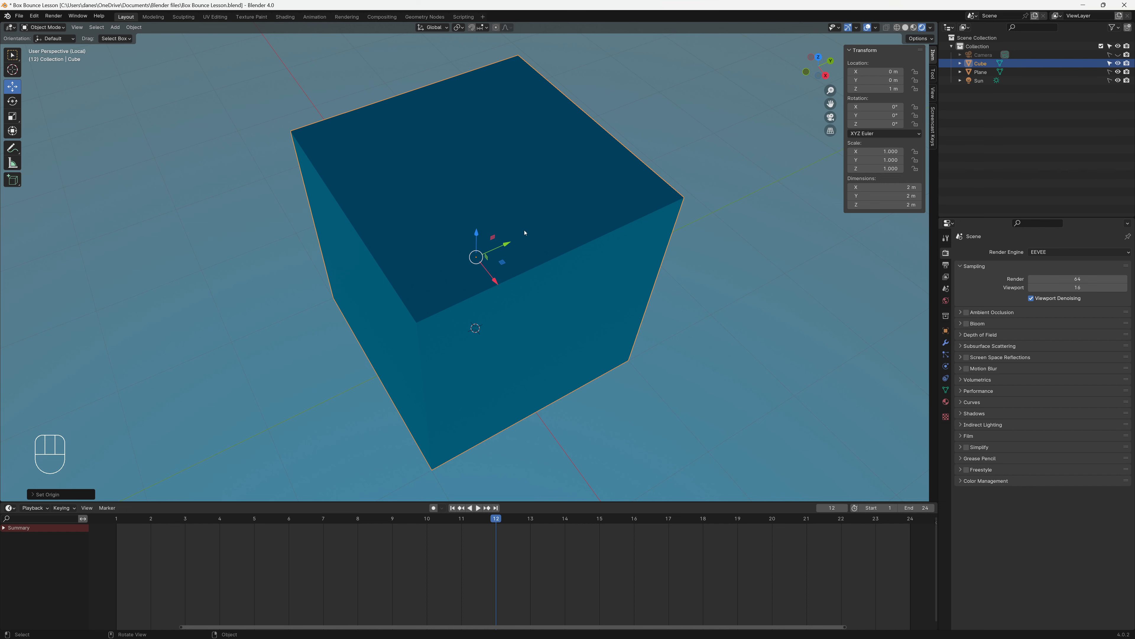
pyautogui.moveTo(525, 232); pyautogui.dragTo(559, 180, button='middle')
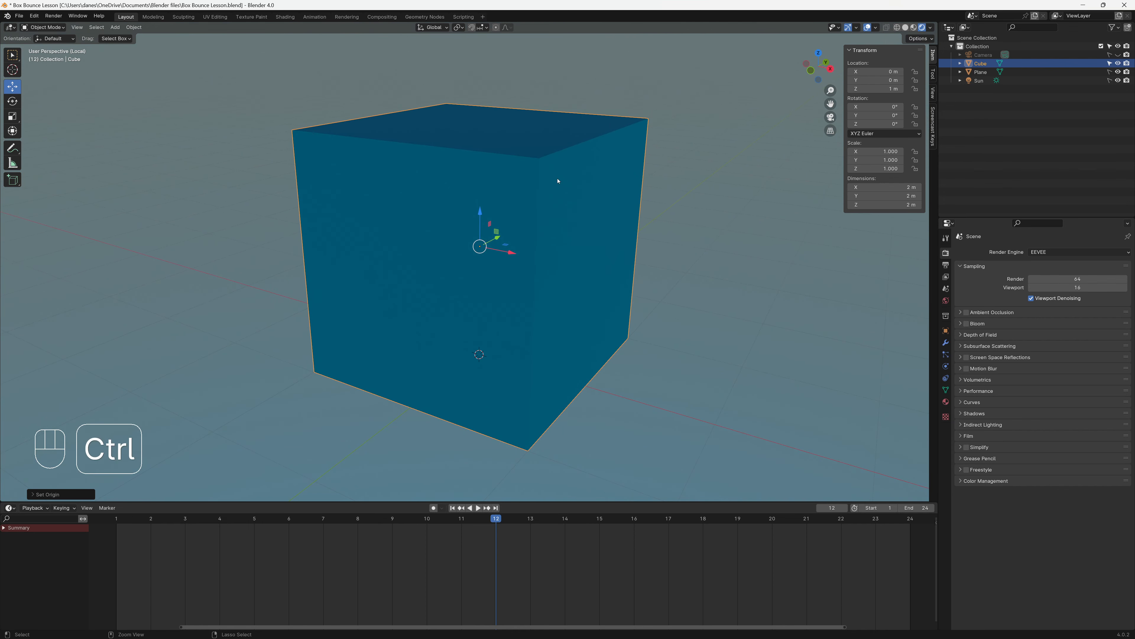
pyautogui.hotkey('ctrl', 'z')
# Exit local view to show the cube together with the ground plane.
pyautogui.moveTo(603, 238); pyautogui.dragTo(632, 213, button='middle')
pyautogui.press('/')
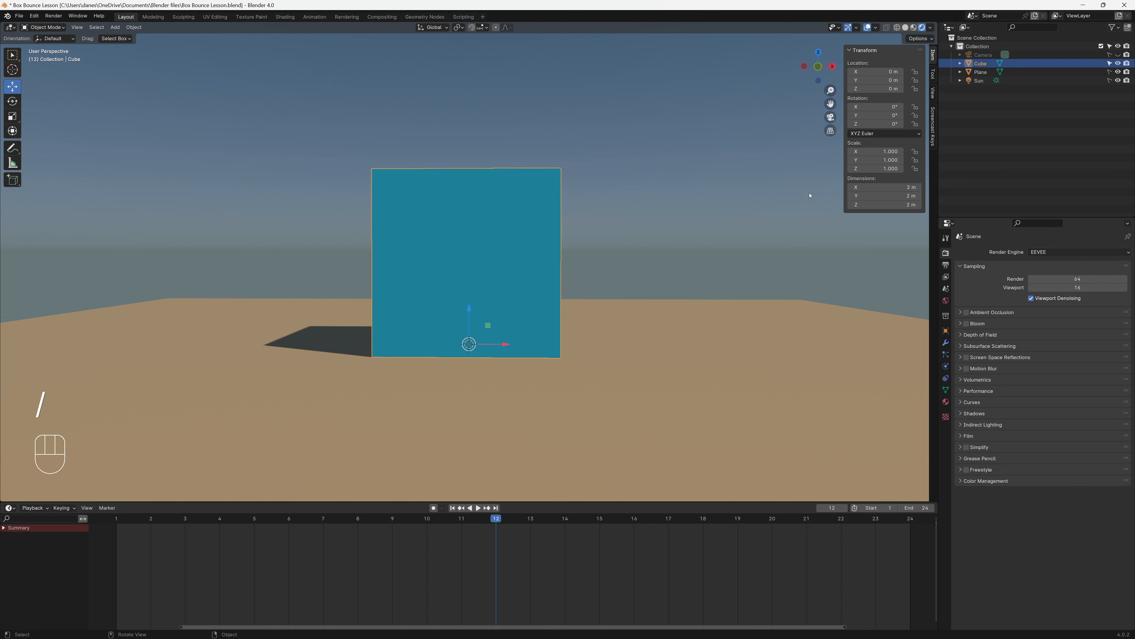
pyautogui.moveTo(646, 248); pyautogui.dragTo(614, 296, button='middle')
# Try scaling the cube along Z from its bottom origin, and look at it in the front orthographic view.
pyautogui.click(13, 119)
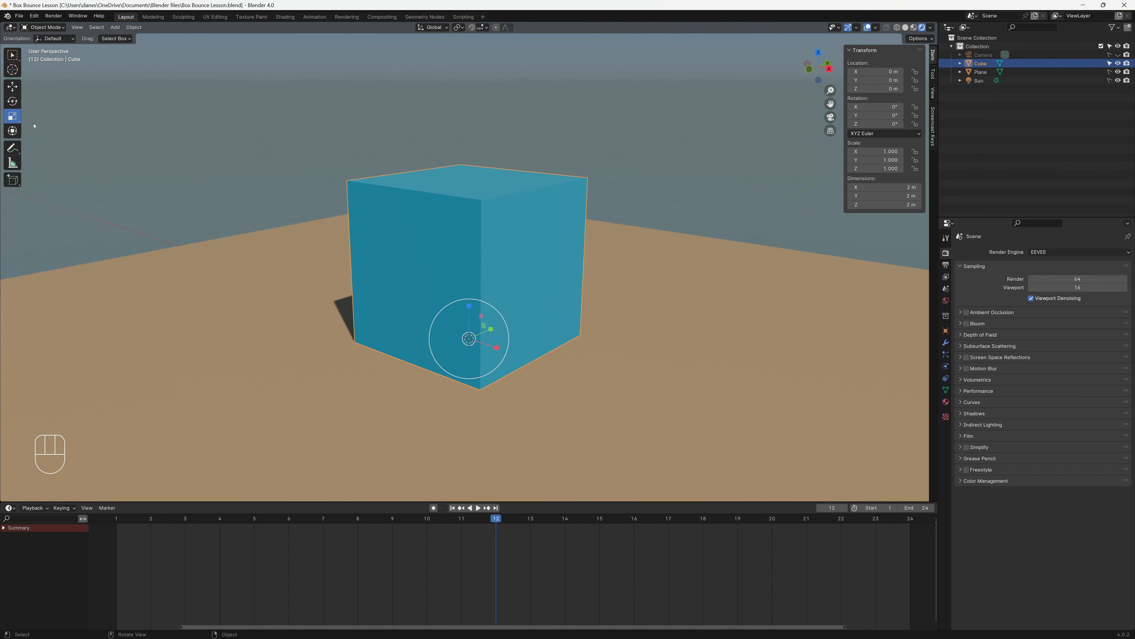
pyautogui.moveTo(469, 306)
pyautogui.mouseDown()
pyautogui.moveTo(468, 333)
pyautogui.moveTo(470, 307)
pyautogui.mouseUp()
pyautogui.press('KP_1')
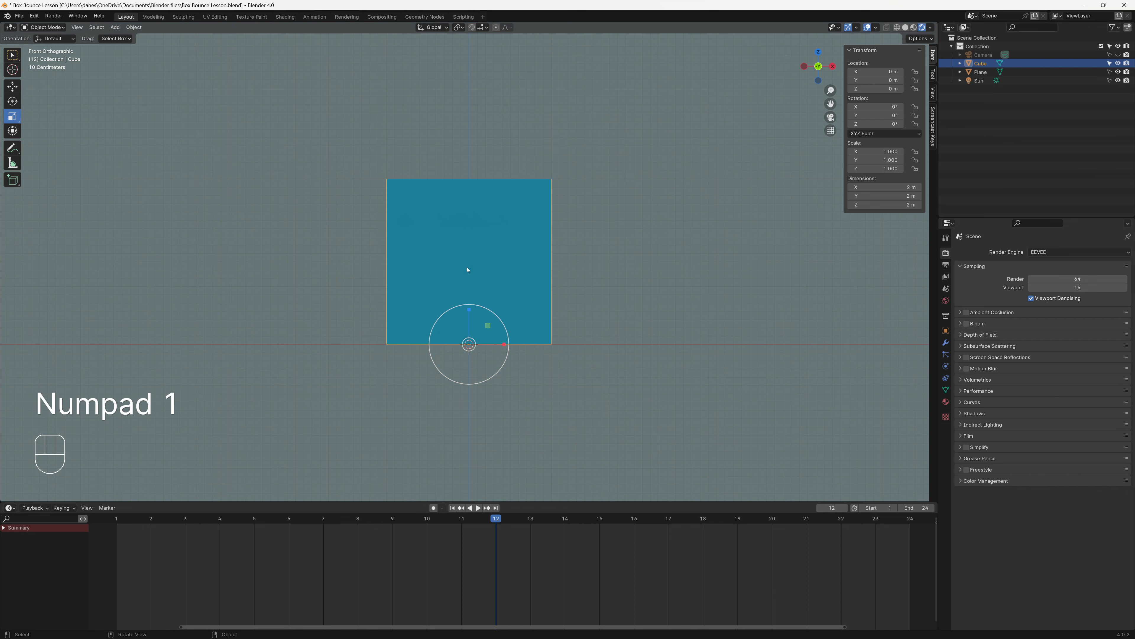
pyautogui.press('`')
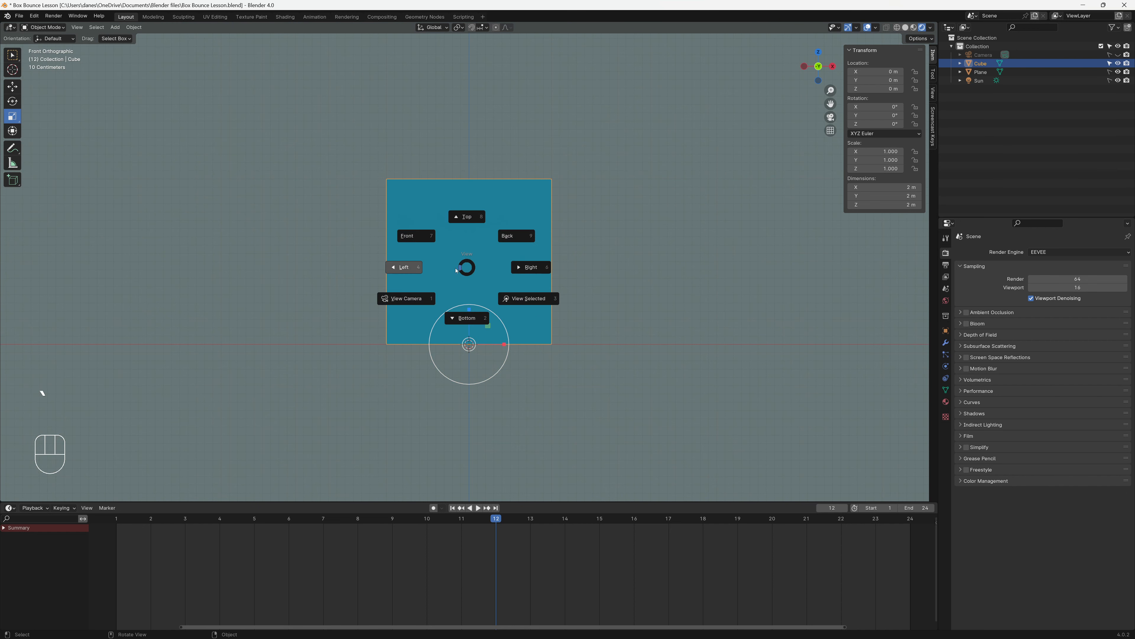
pyautogui.click(416, 236)
pyautogui.scroll(-1, 562, 235)
pyautogui.scroll(-2, 562, 249)
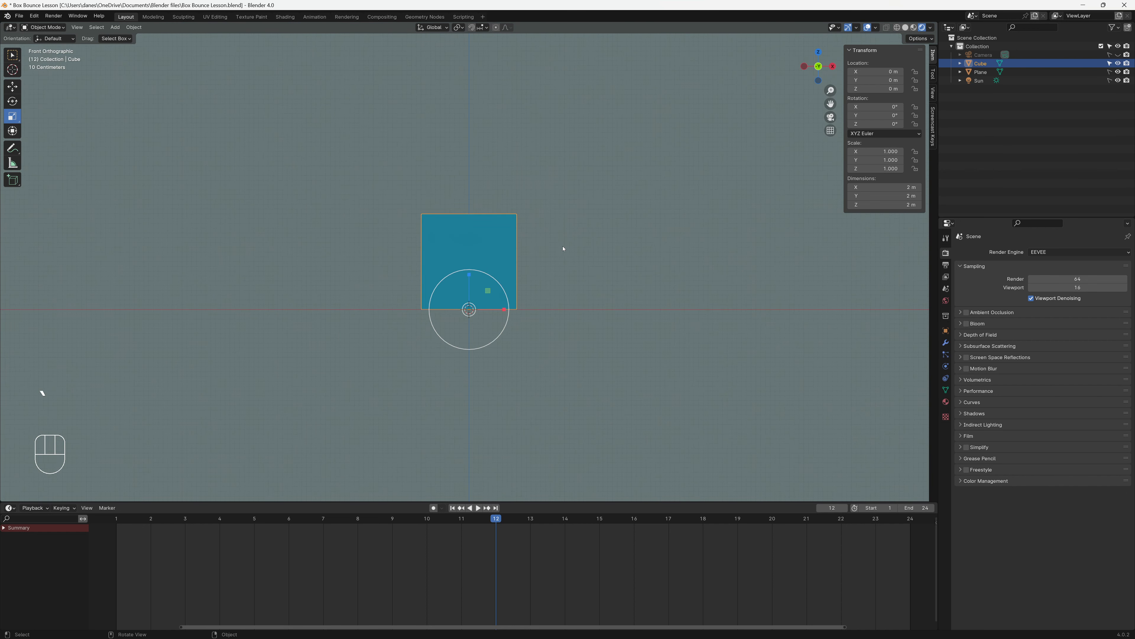
pyautogui.scroll(1, 555, 246)
pyautogui.keyDown('shift'); pyautogui.moveTo(555, 246); pyautogui.dragTo(557, 361, button='middle'); pyautogui.keyUp('shift')
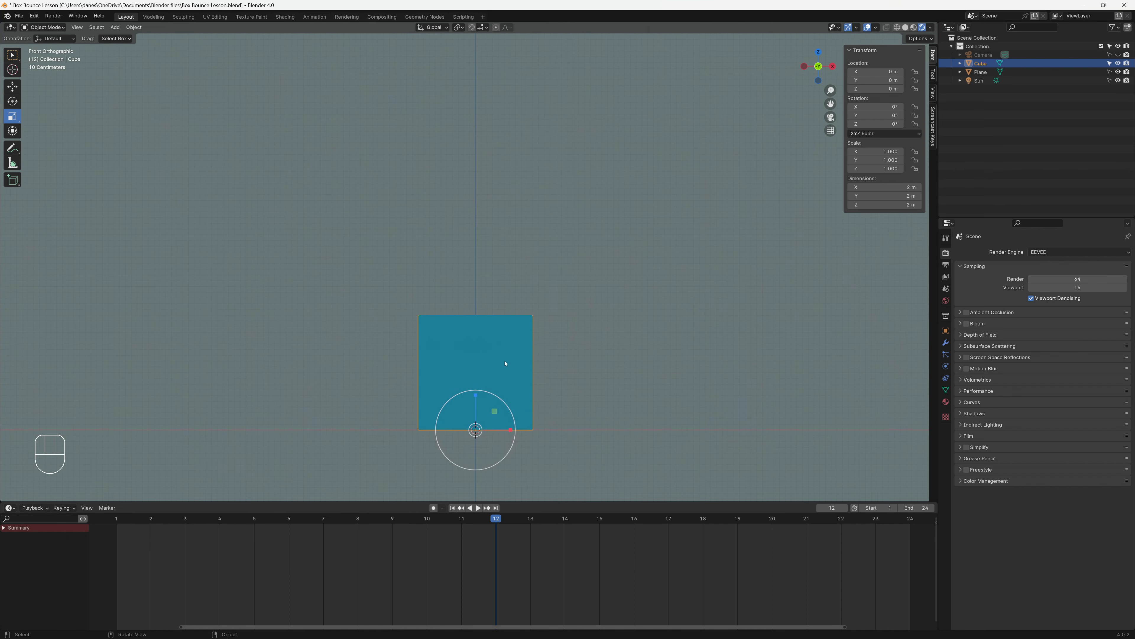
# Try rotating the cube around its bottom origin in a perspective view, and cancel the rotation.
pyautogui.click(15, 85)
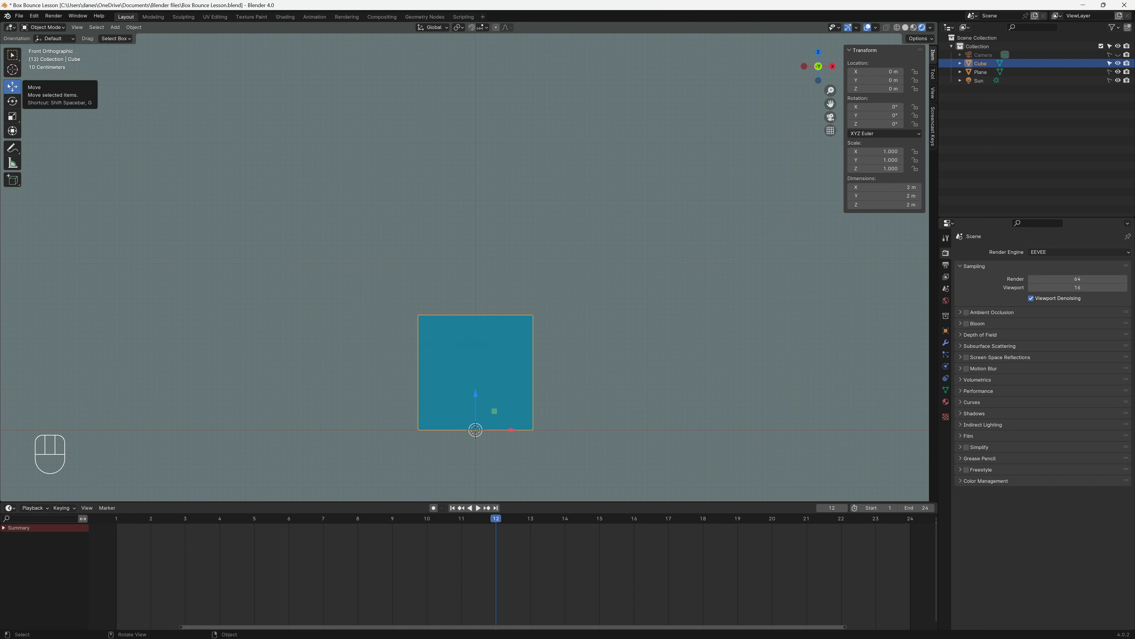
pyautogui.click(13, 103)
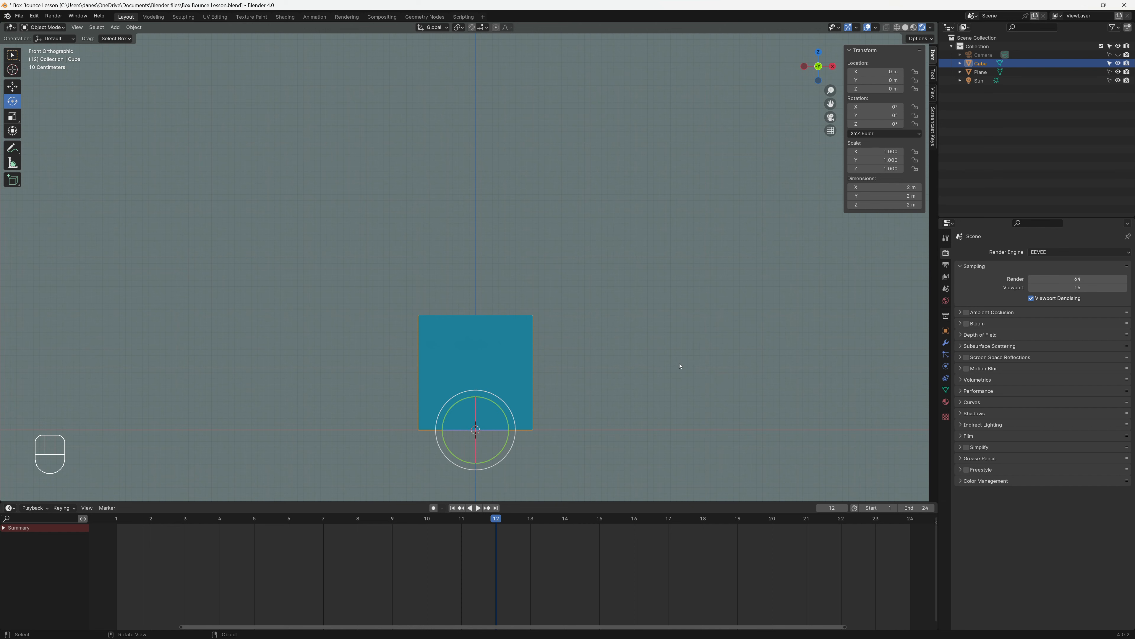
pyautogui.moveTo(626, 377); pyautogui.dragTo(525, 382, button='middle')
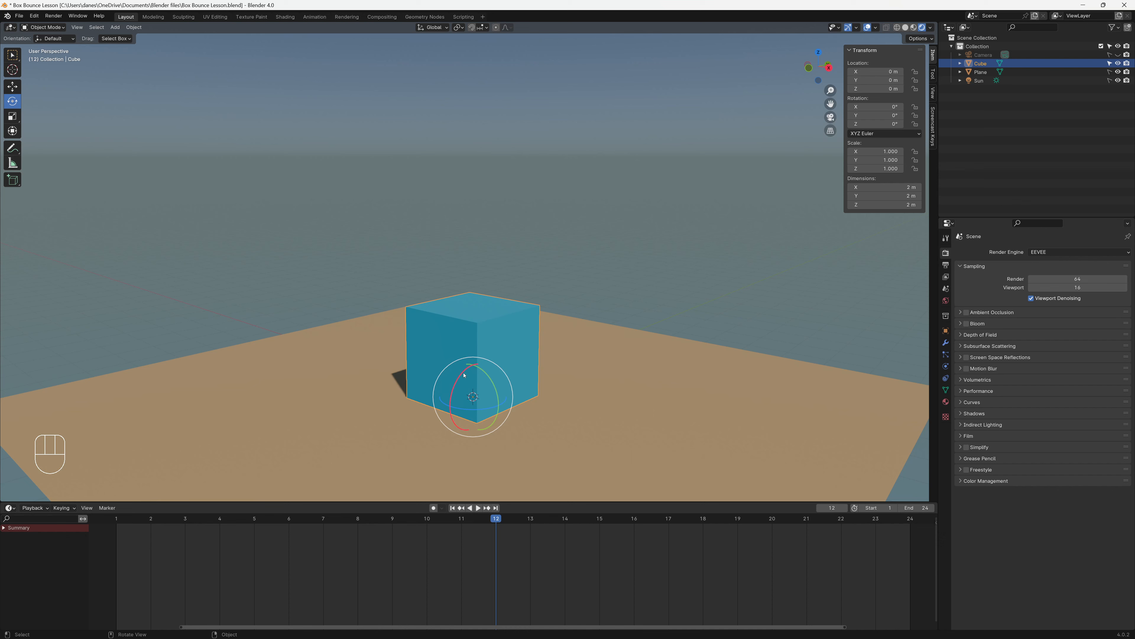
pyautogui.moveTo(463, 380); pyautogui.dragTo(491, 382)
pyautogui.rightClick(491, 382)
# At frame 1, raise the cube above the plane and set its Z location to 5 m.
pyautogui.click(19, 87)
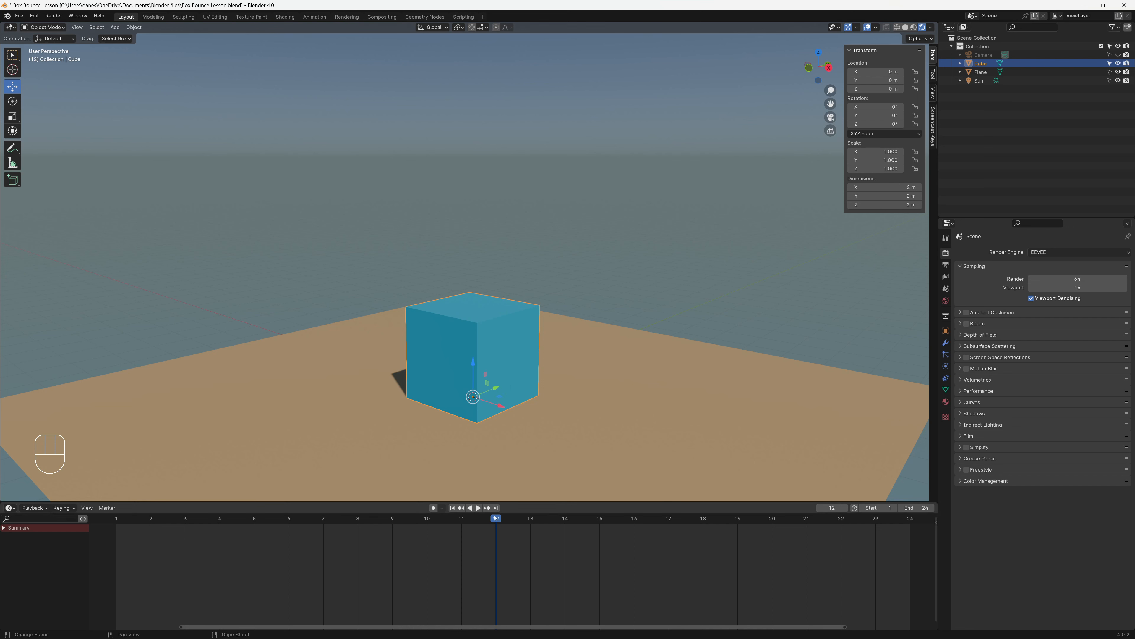
pyautogui.moveTo(495, 518); pyautogui.dragTo(132, 536)
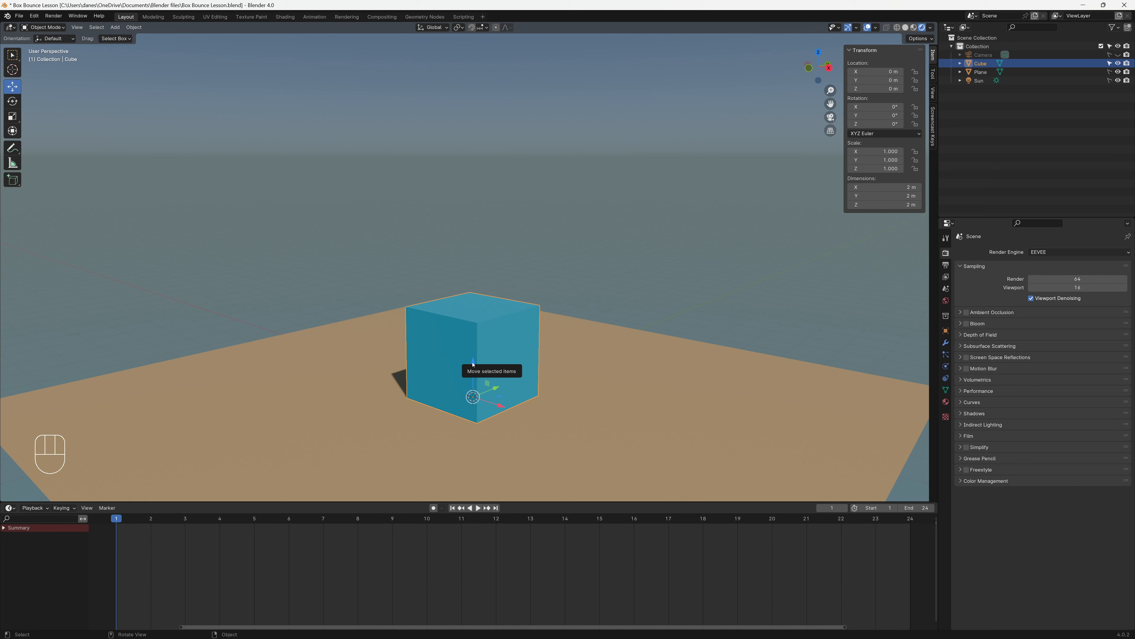
pyautogui.moveTo(473, 365); pyautogui.dragTo(475, 173)
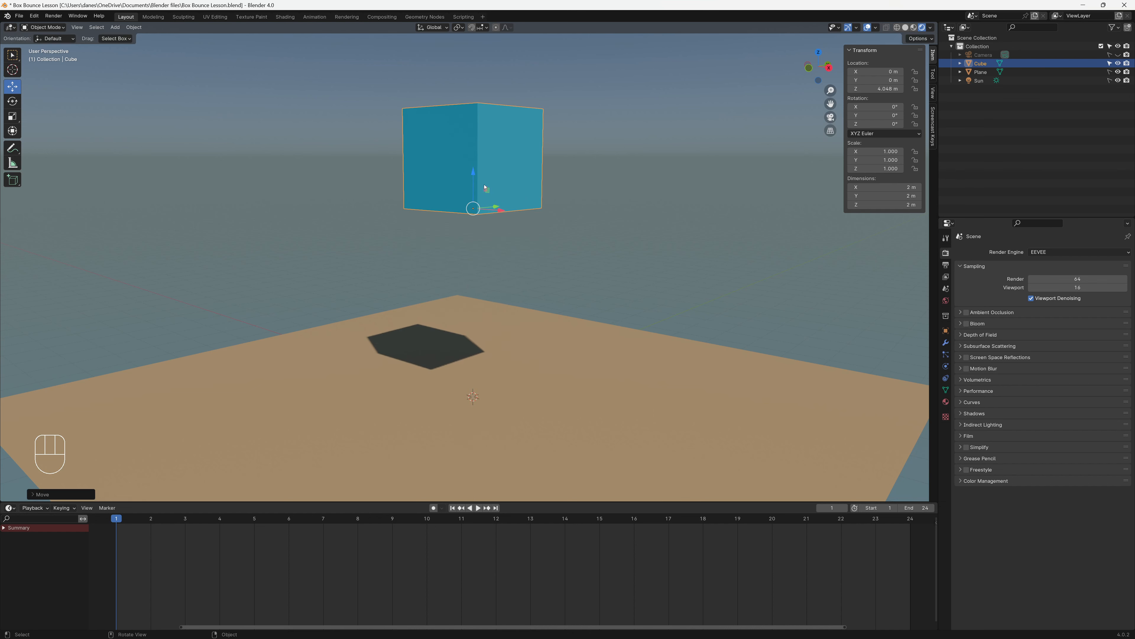
pyautogui.click(887, 86)
pyautogui.write('5')
pyautogui.press('Return')
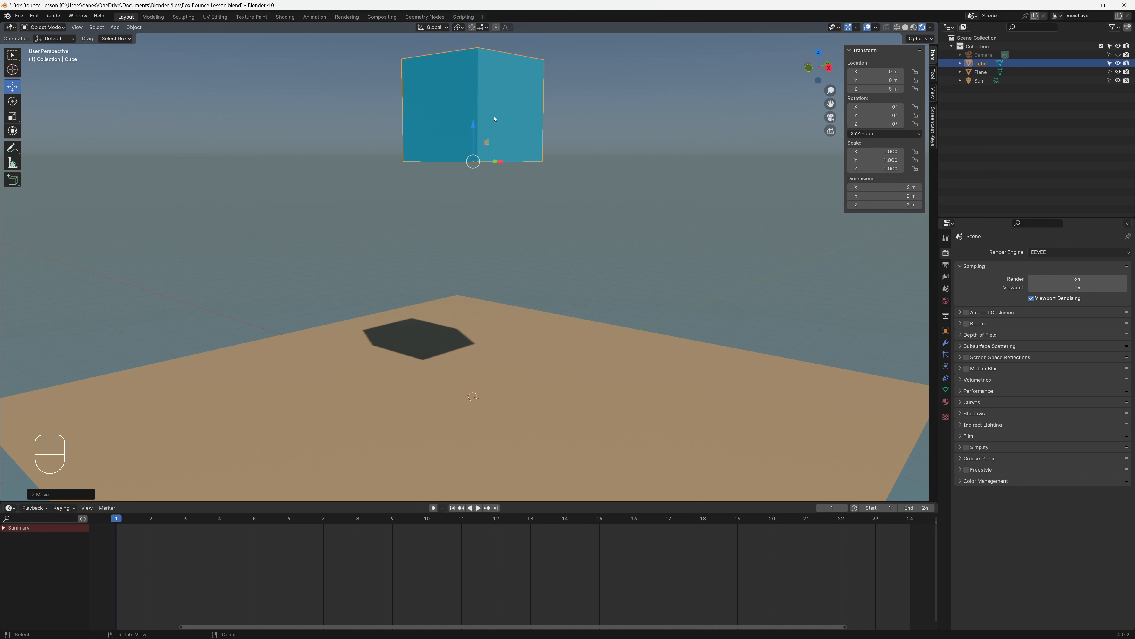
# Insert a single keyframe on the cube's Z location at frame 1.
pyautogui.moveTo(470, 126); pyautogui.dragTo(495, 144)
pyautogui.rightClick(495, 146)
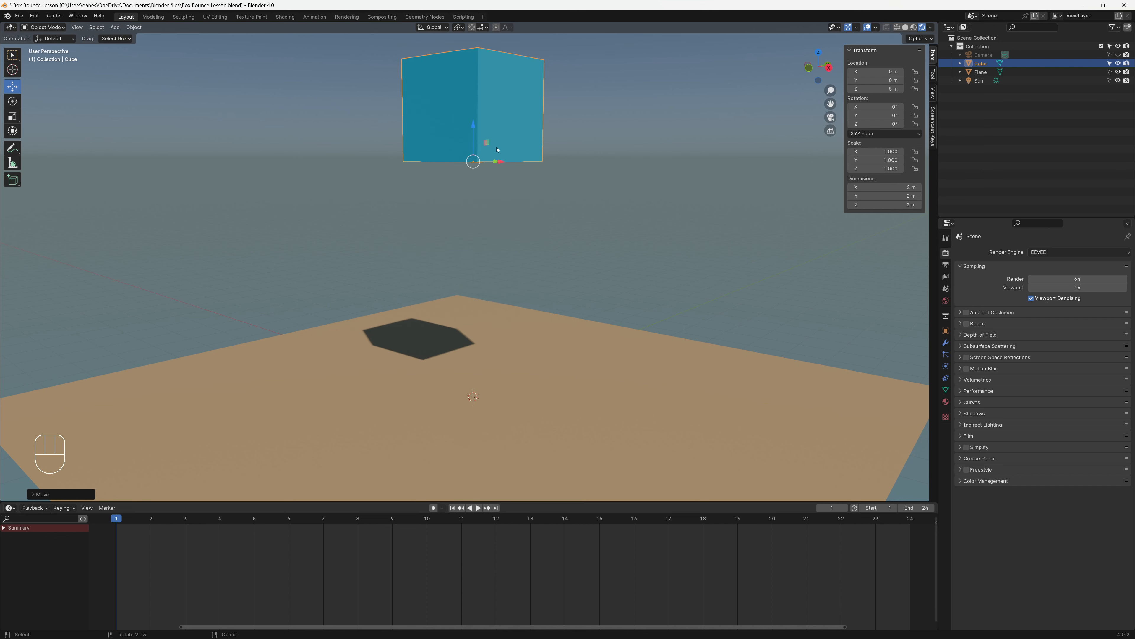
pyautogui.rightClick(875, 88)
pyautogui.click(856, 92)
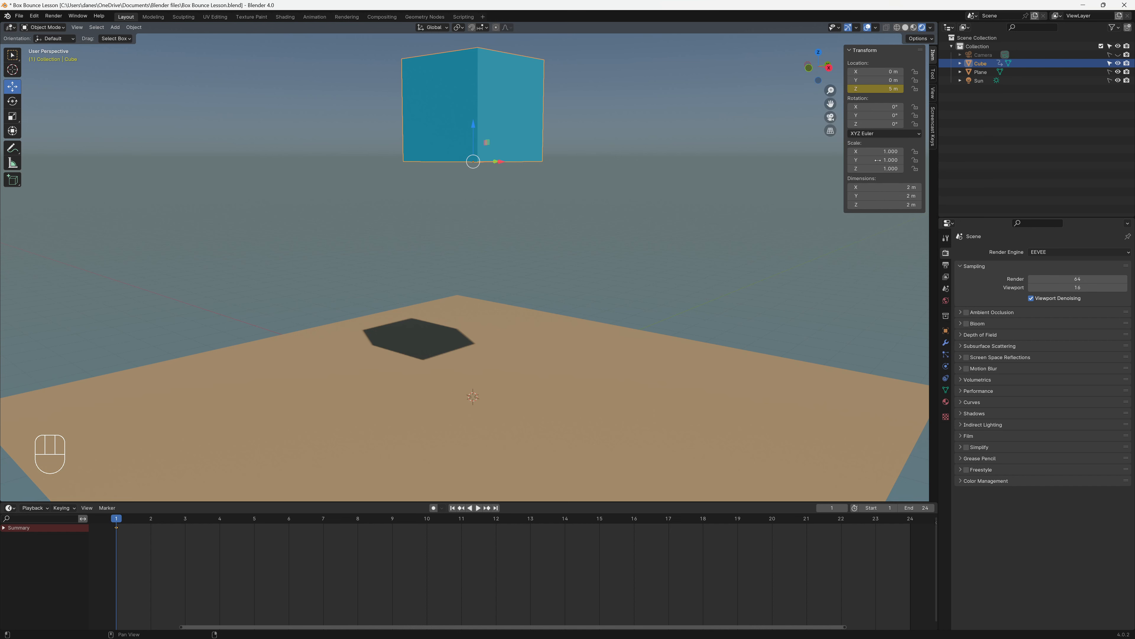
# At frame 12, lower the cube to a Z location of 0 m and insert a single keyframe on that value.
pyautogui.moveTo(119, 525)
pyautogui.mouseDown()
pyautogui.moveTo(340, 530)
pyautogui.moveTo(107, 537)
pyautogui.moveTo(392, 535)
pyautogui.moveTo(115, 537)
pyautogui.mouseUp()
pyautogui.click(496, 539)
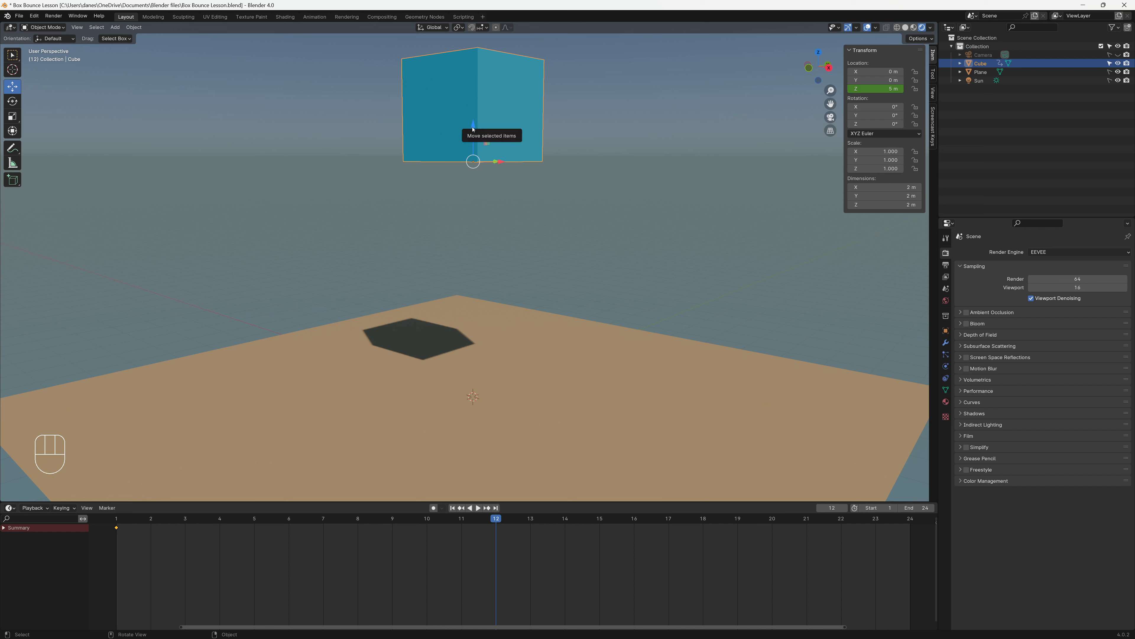
pyautogui.moveTo(473, 129); pyautogui.dragTo(487, 362)
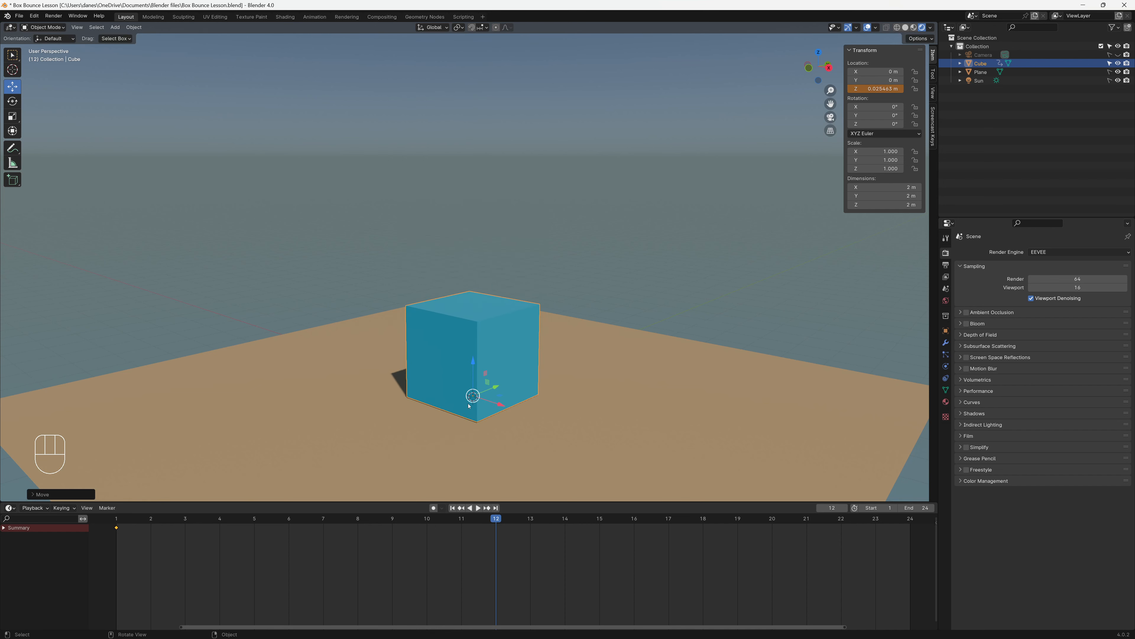
pyautogui.click(881, 89)
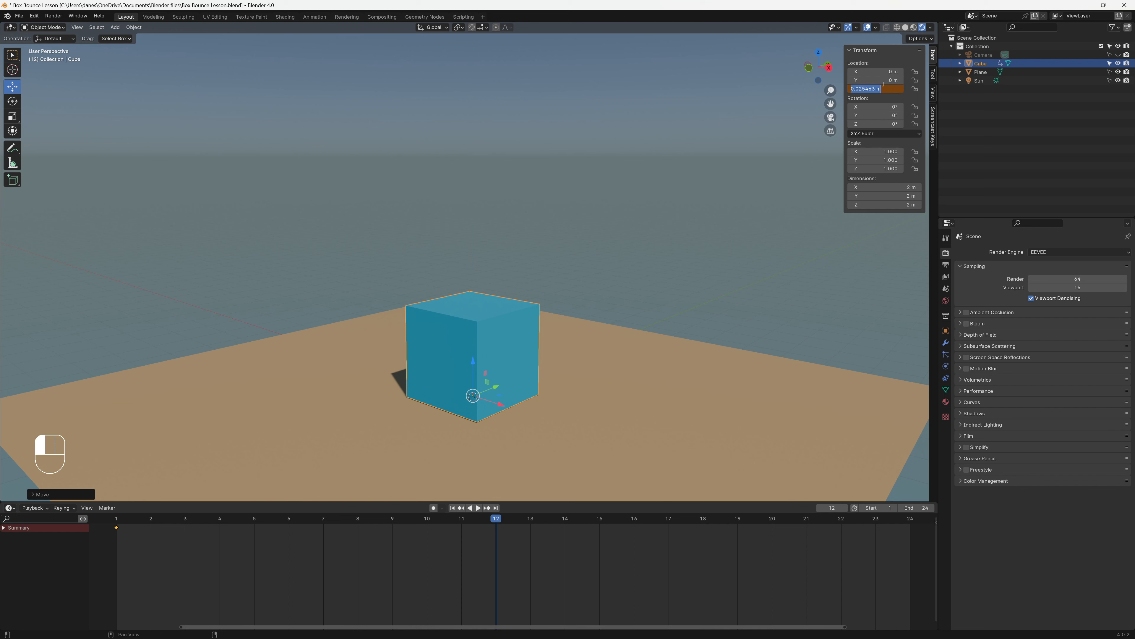
pyautogui.write('0')
pyautogui.press('Return')
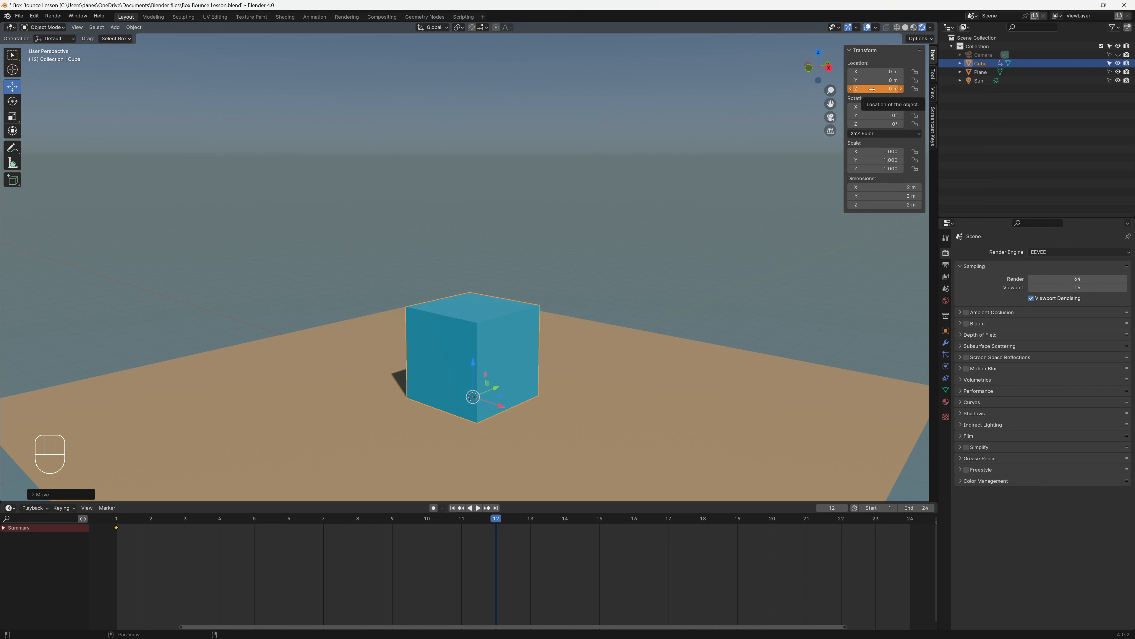
pyautogui.rightClick(878, 86)
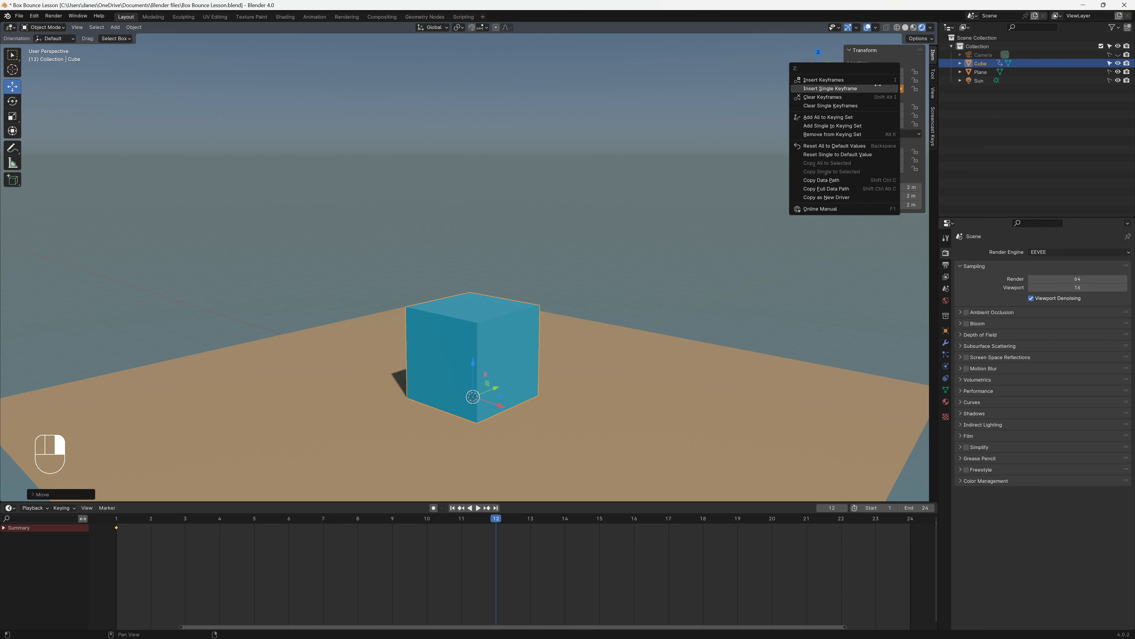
pyautogui.click(851, 89)
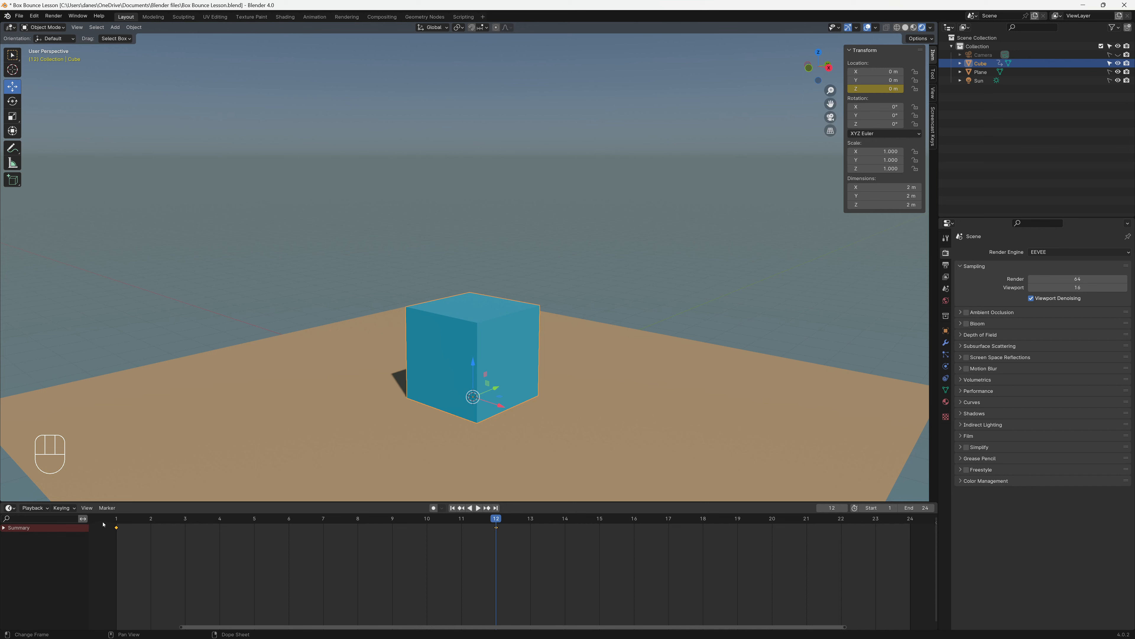
# Play the animation from frame 1 to check the cube's fall, and stop playback.
pyautogui.click(115, 515)
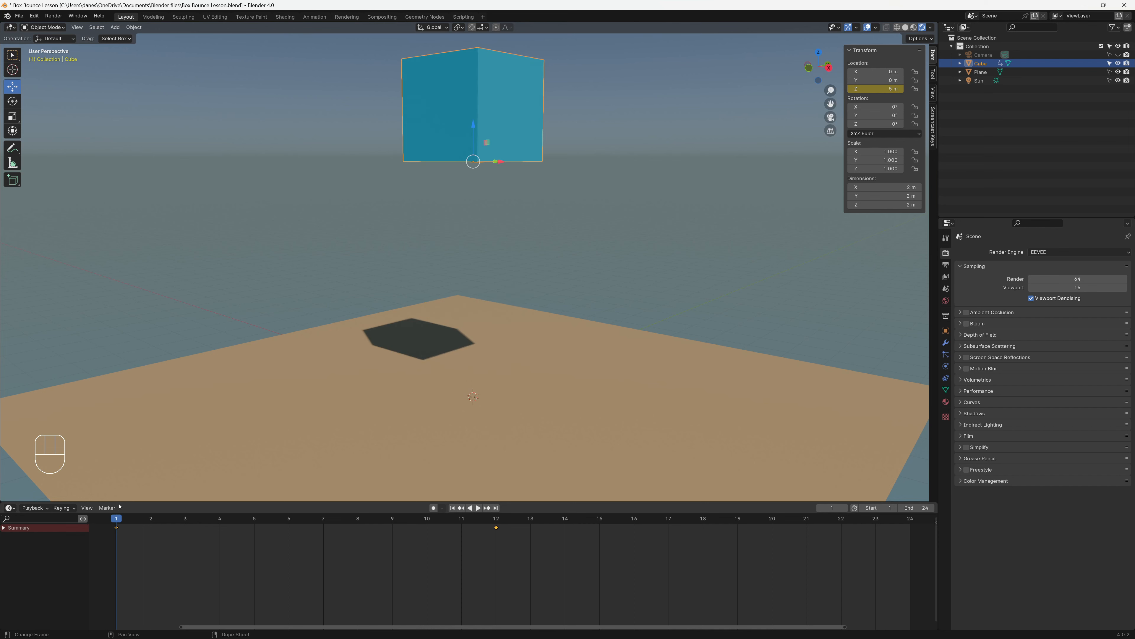
pyautogui.press('space')
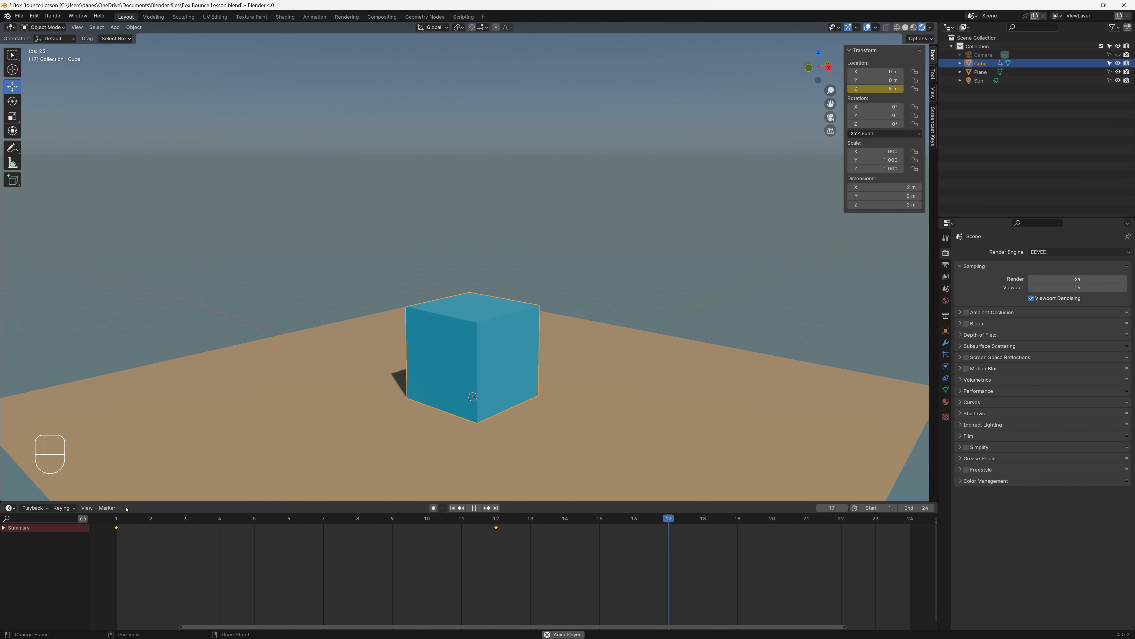
pyautogui.press('space')
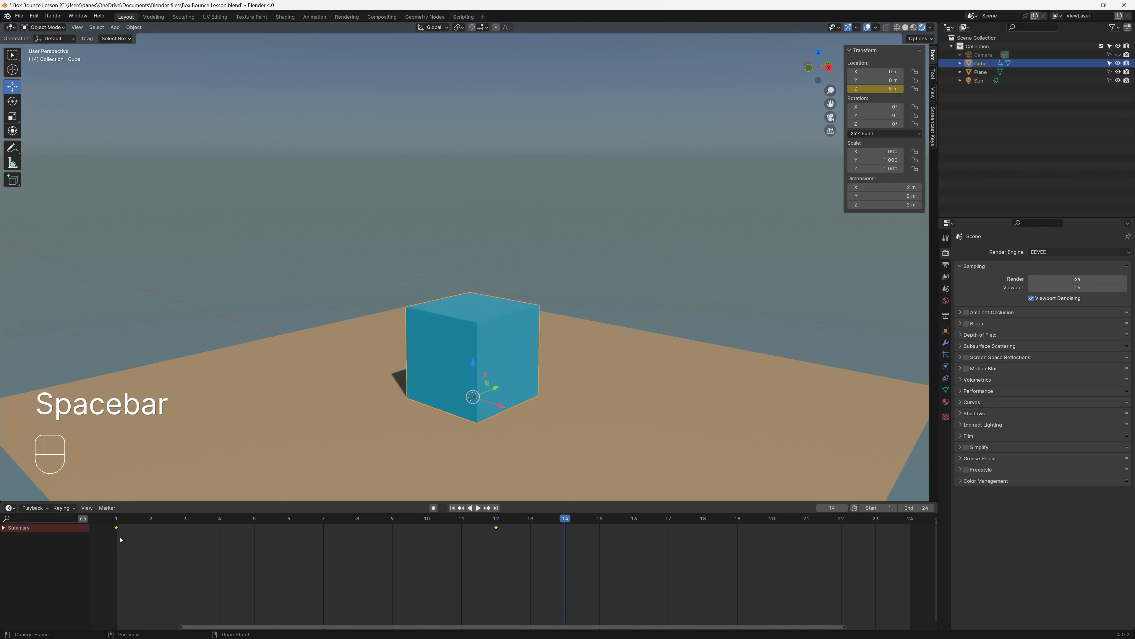
# At frame 24, raise the cube above the plane and set its Z location to 5 m.
pyautogui.click(118, 529)
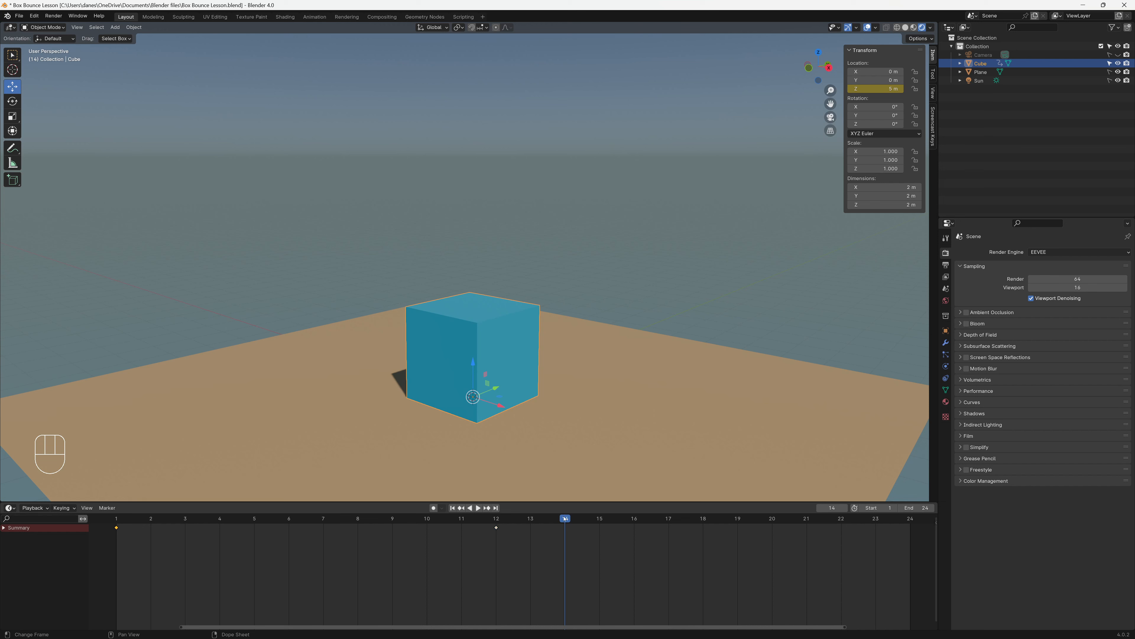
pyautogui.click(755, 547)
pyautogui.moveTo(756, 547); pyautogui.dragTo(912, 547)
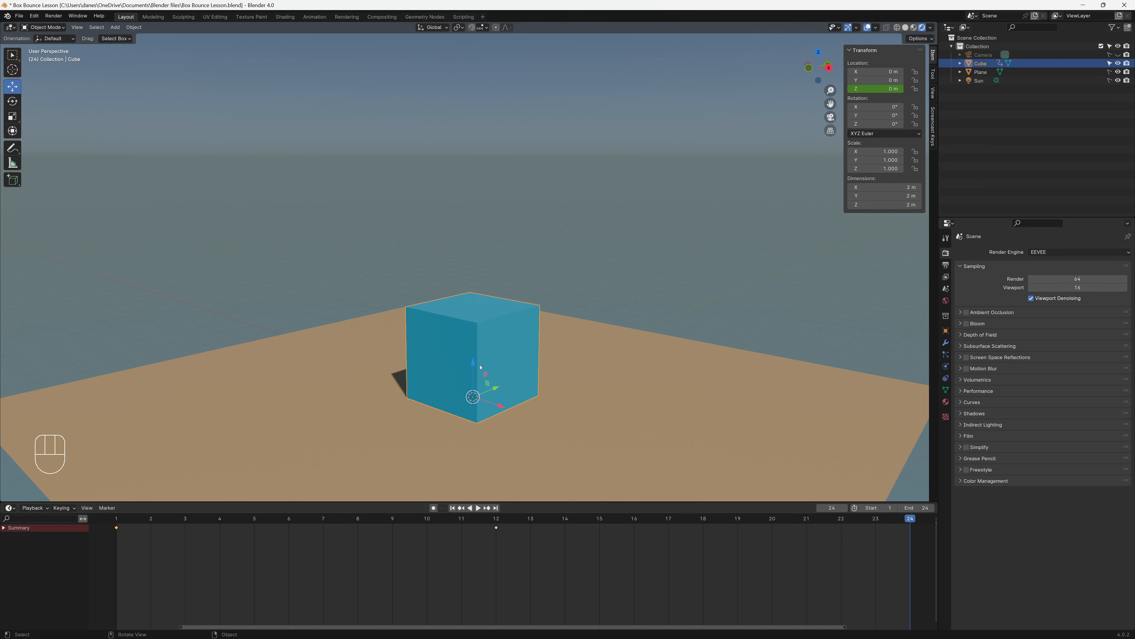
pyautogui.moveTo(474, 365); pyautogui.dragTo(473, 161)
pyautogui.click(880, 90)
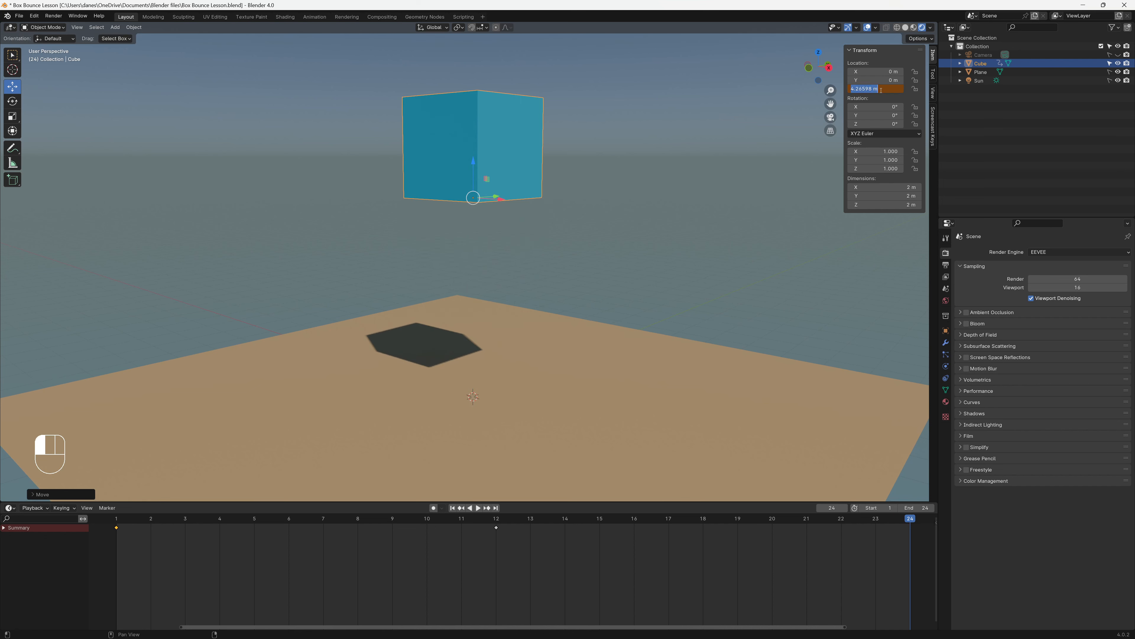
pyautogui.write('5')
pyautogui.press('Return')
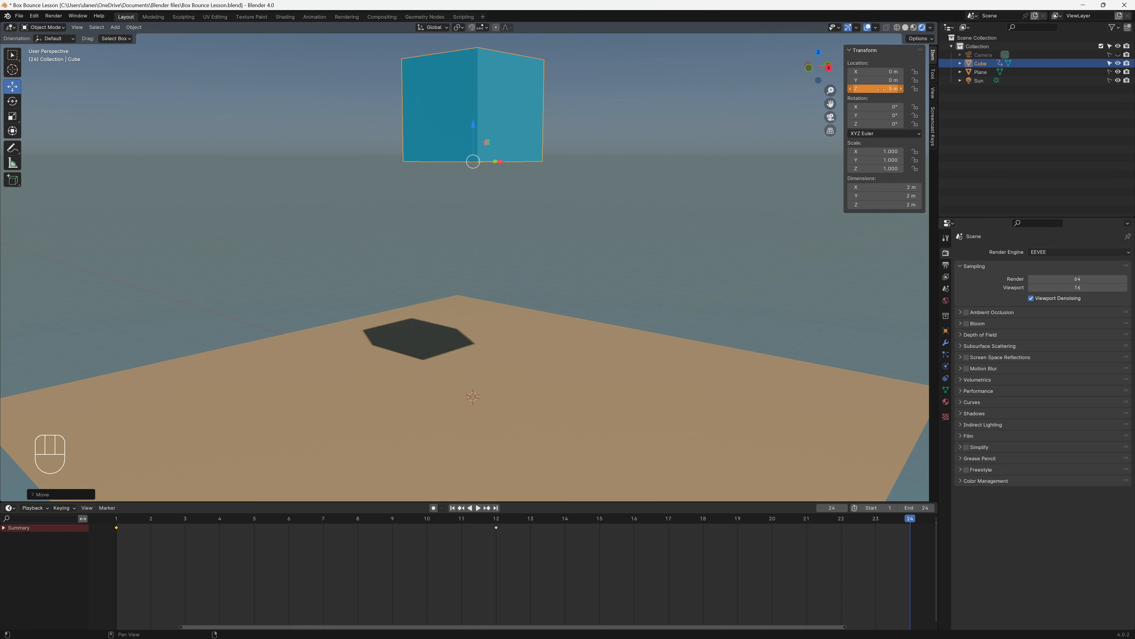
pyautogui.rightClick(881, 89)
pyautogui.click(836, 91)
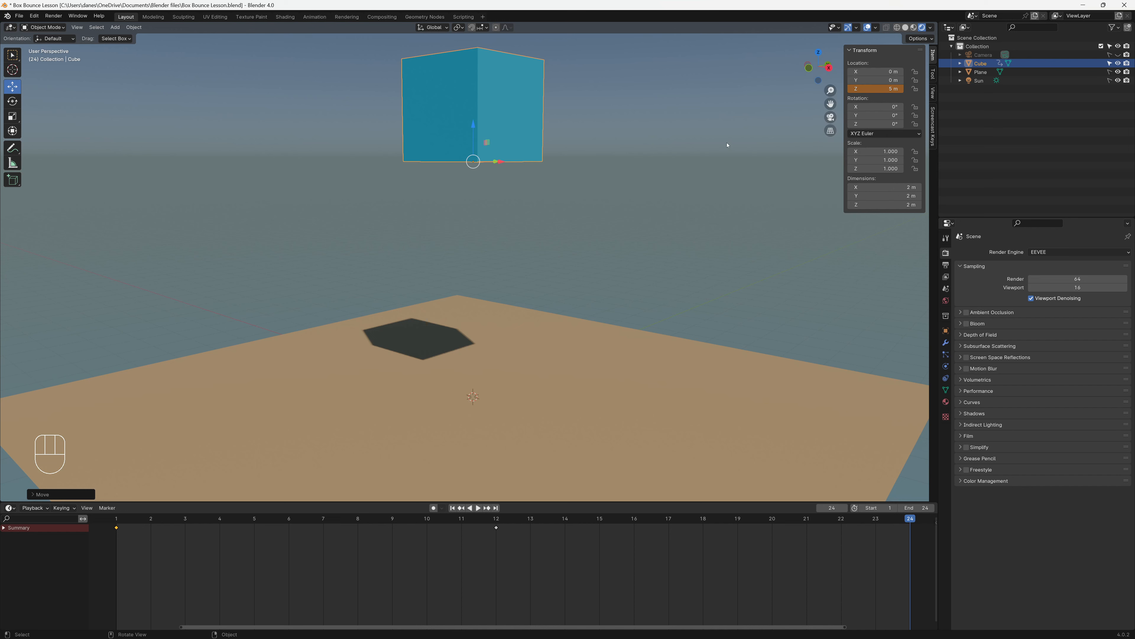
# Reselect the cube and duplicate its frame 1 keyframe to frame 24.
pyautogui.click(609, 266)
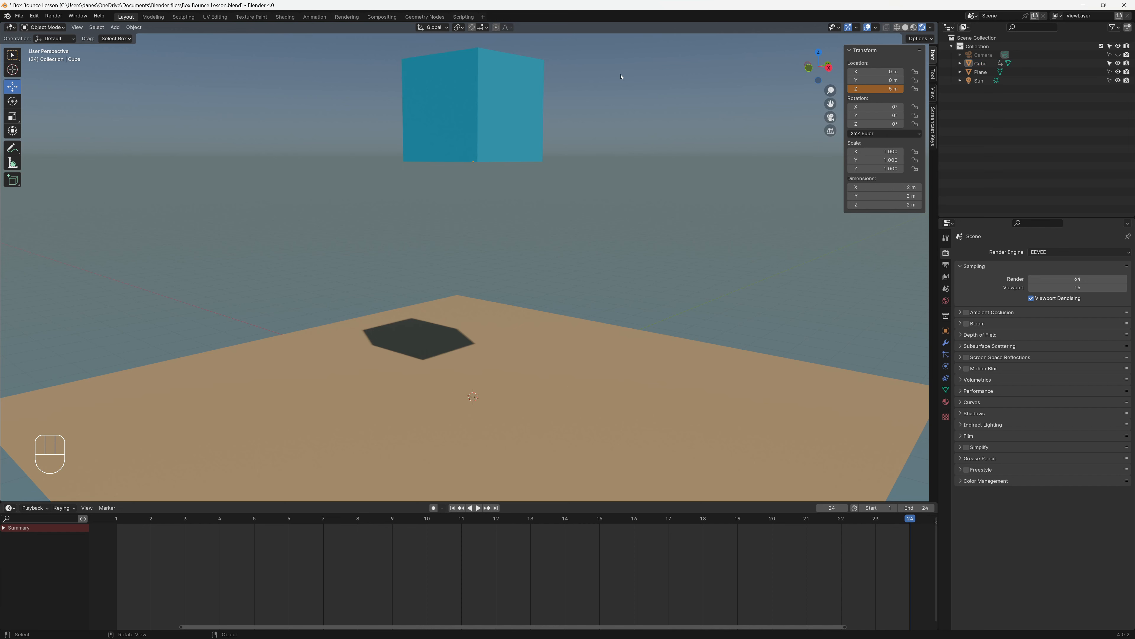
pyautogui.click(520, 93)
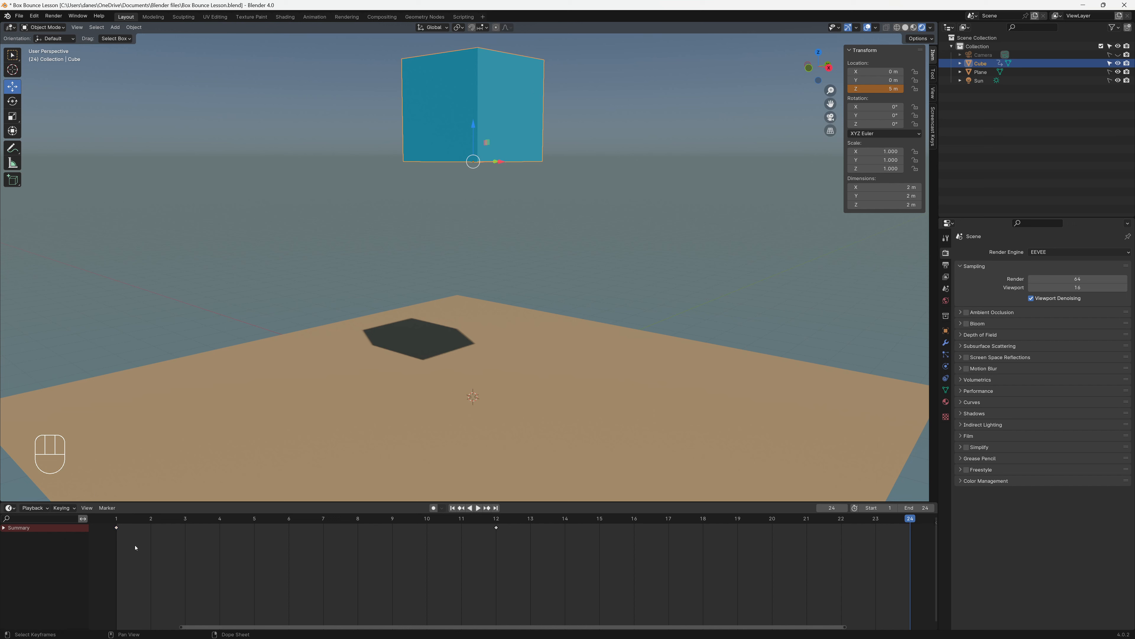
pyautogui.moveTo(136, 544); pyautogui.dragTo(117, 524)
pyautogui.hotkey('shift', 'd')
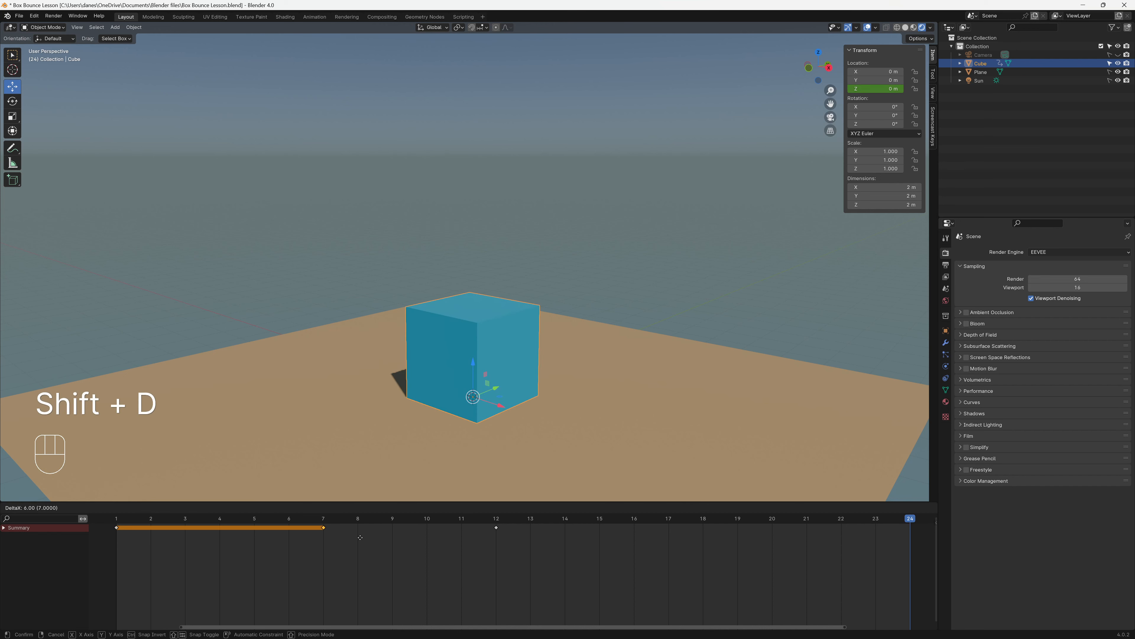
pyautogui.click(926, 540)
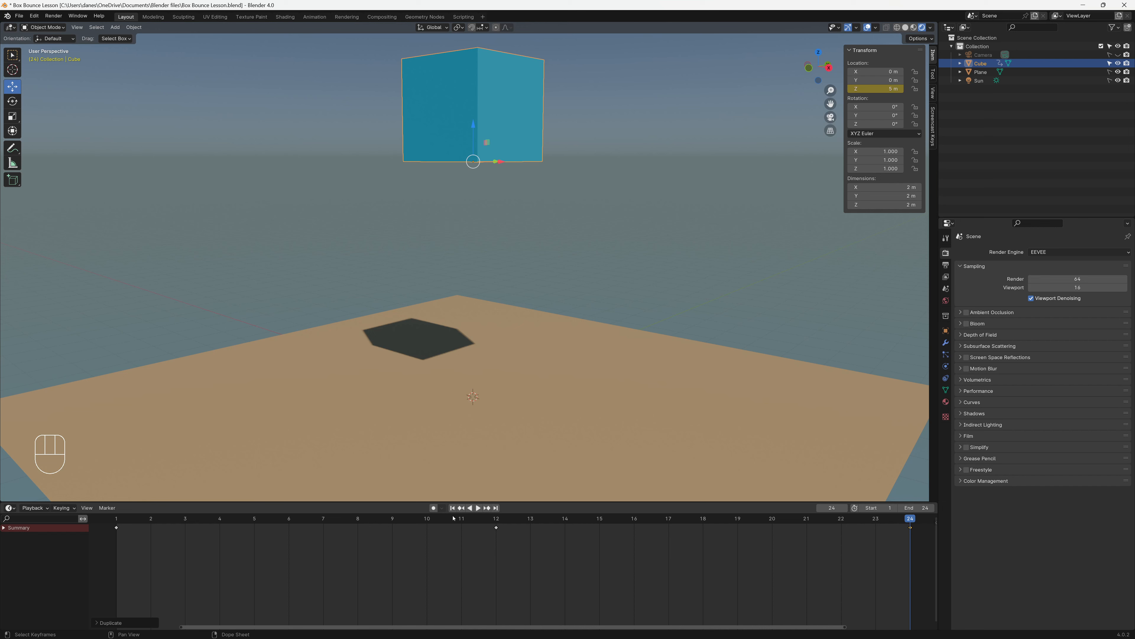
# Play the animation to check the cube's fall and rise, and return to frame 1.
pyautogui.press('space')
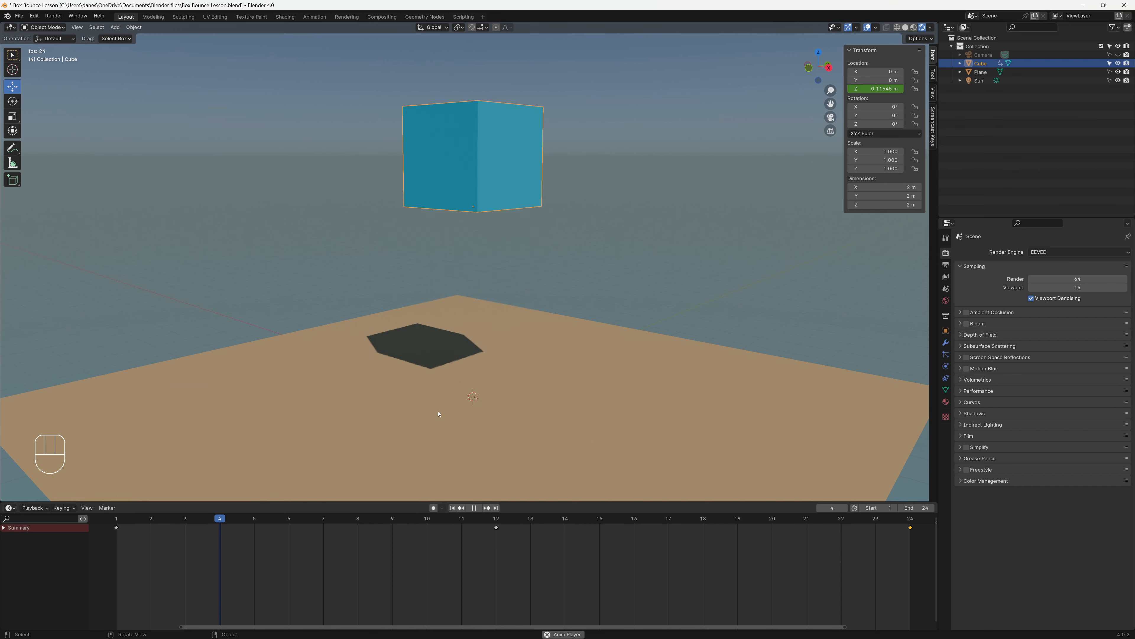
pyautogui.press('space')
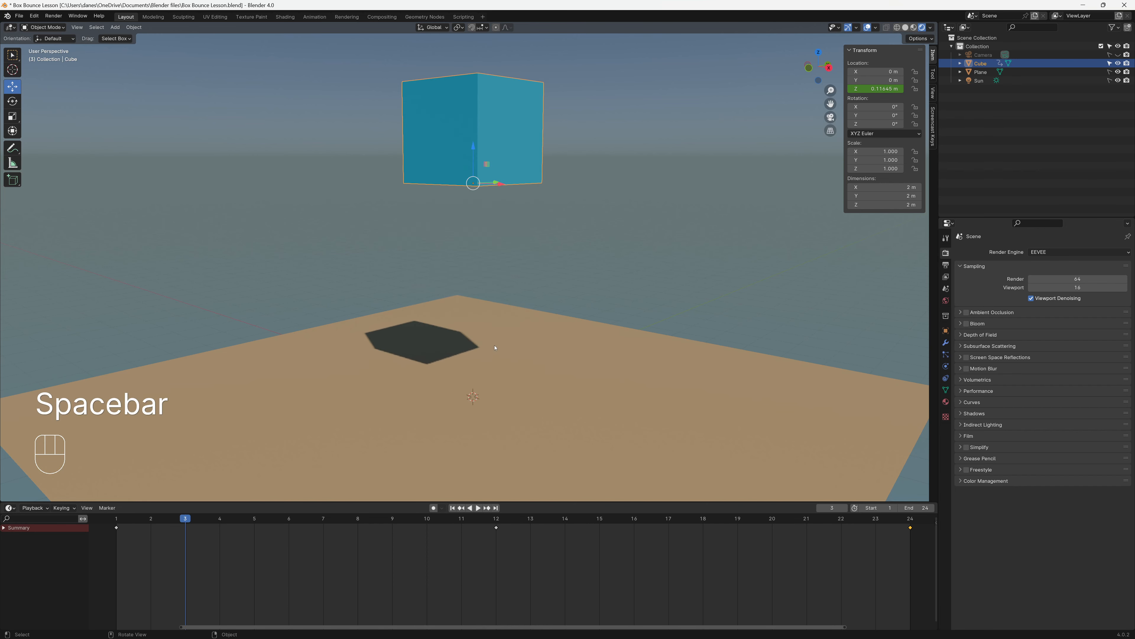
pyautogui.click(187, 532)
pyautogui.press('space')
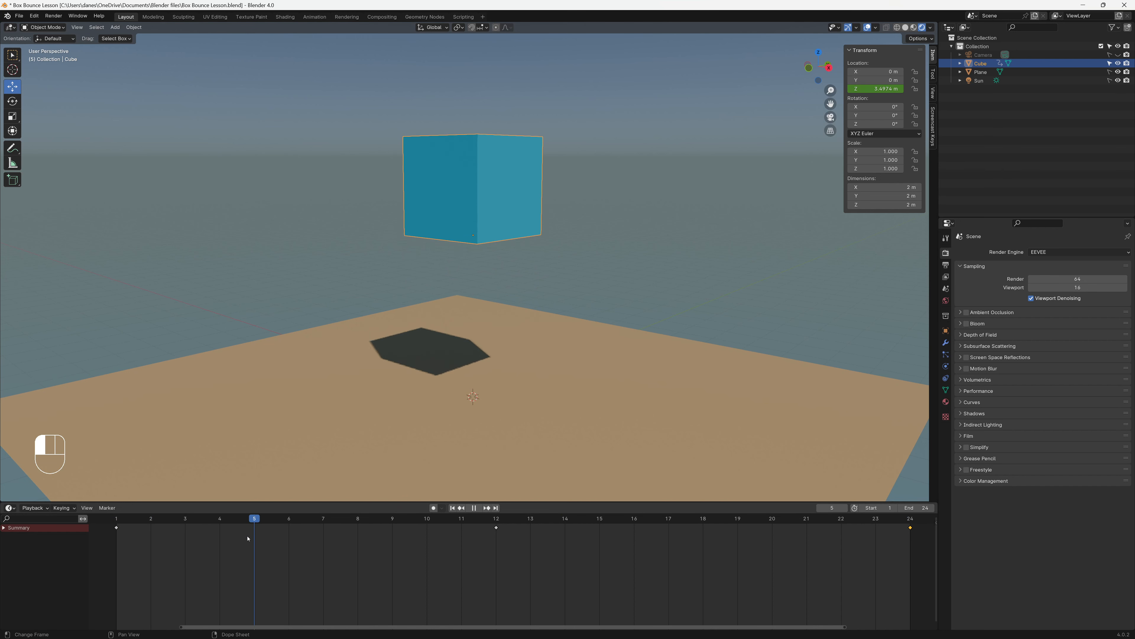
pyautogui.click(119, 534)
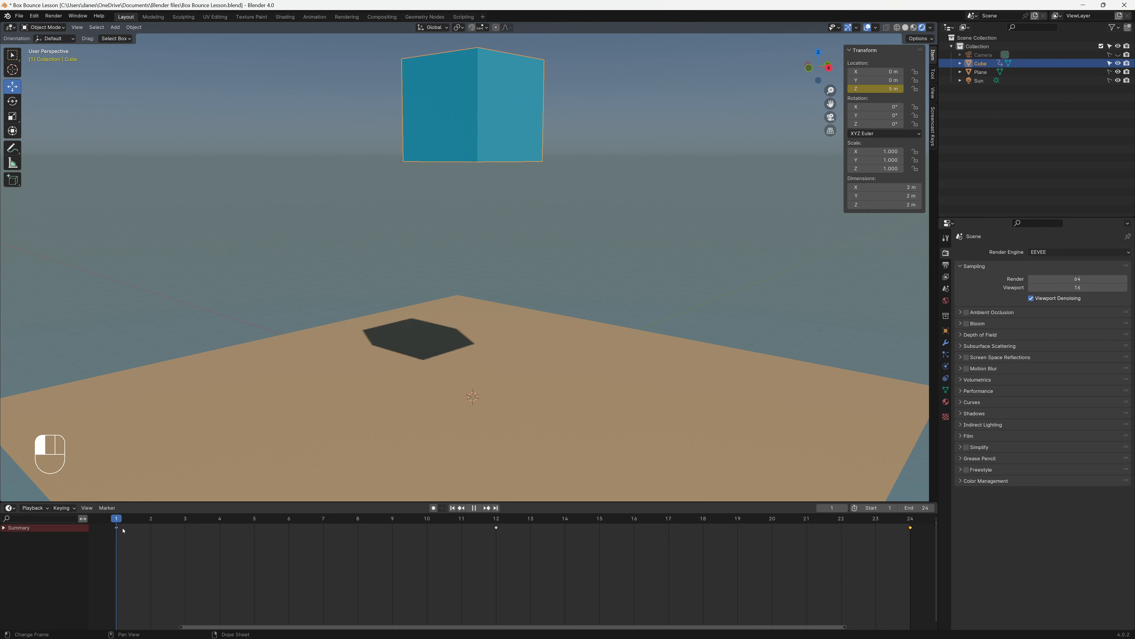
# Scrub between frames 1 and 12 and replay the animation to examine the timing of the cube's fall, ending at frame 3.
pyautogui.moveTo(124, 531); pyautogui.dragTo(254, 609)
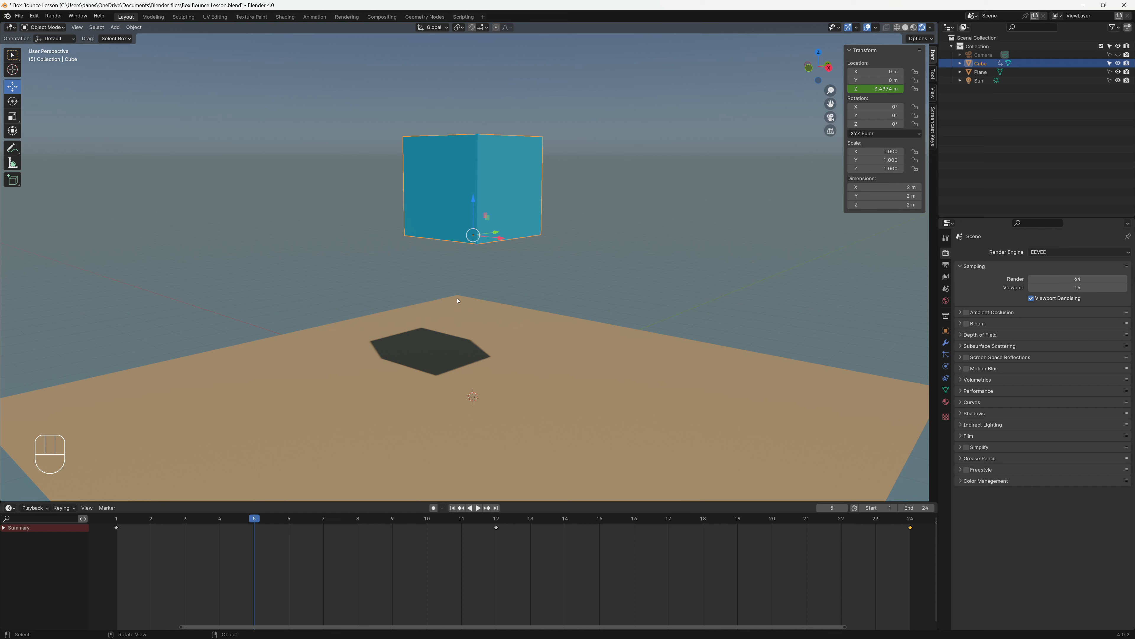
pyautogui.moveTo(264, 539); pyautogui.dragTo(492, 565)
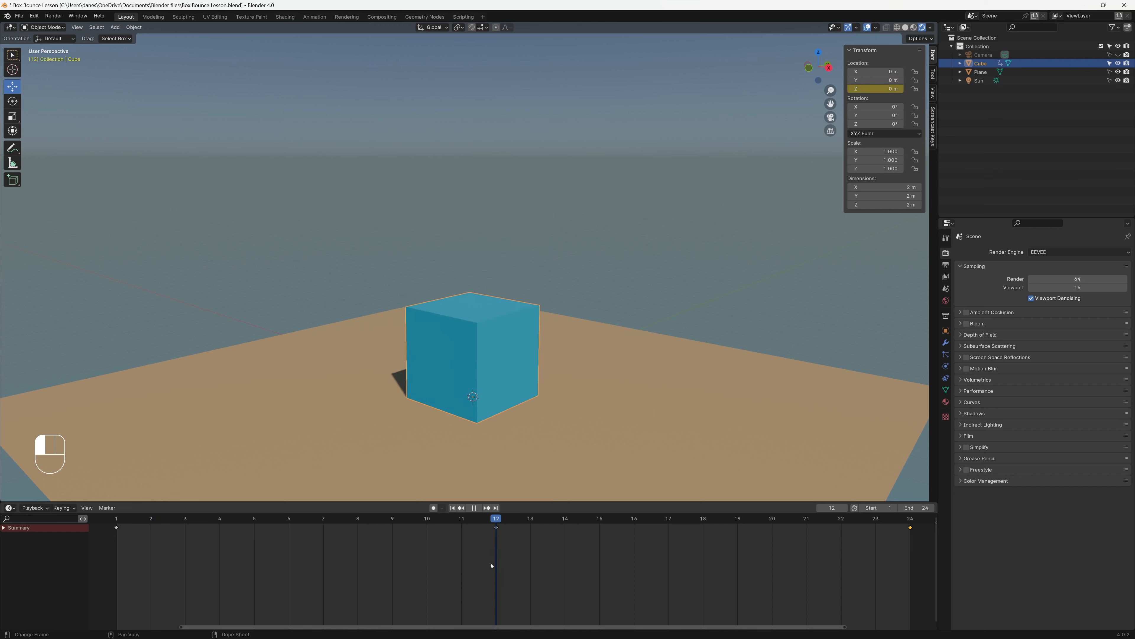
pyautogui.moveTo(583, 554); pyautogui.dragTo(489, 563)
pyautogui.press('space')
pyautogui.press('space')
pyautogui.moveTo(497, 521); pyautogui.dragTo(269, 536)
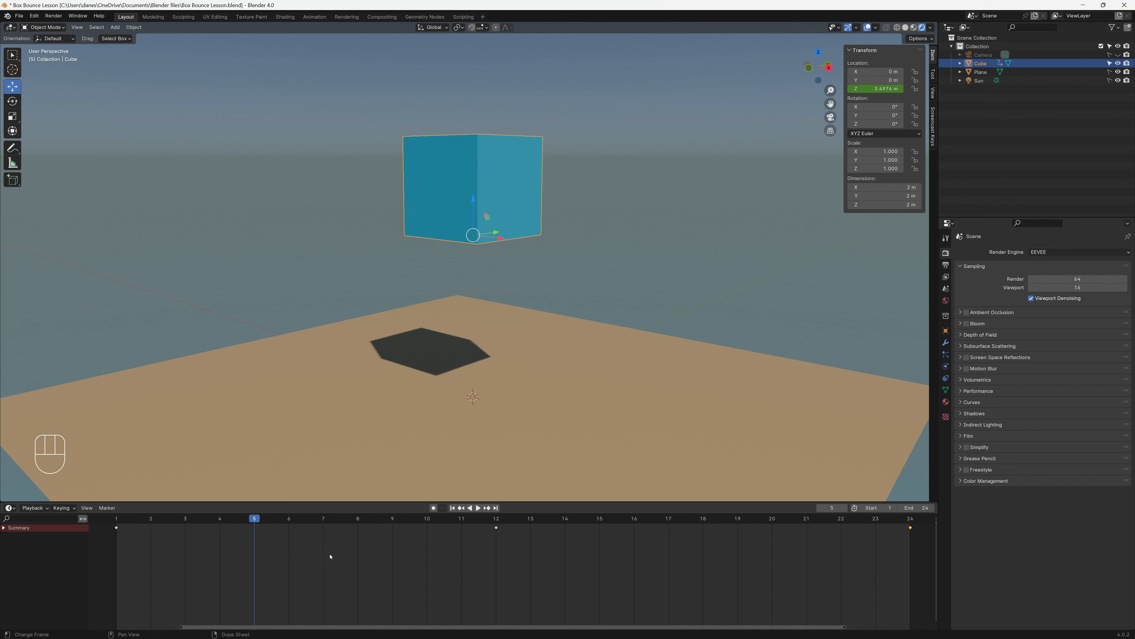
pyautogui.press('space')
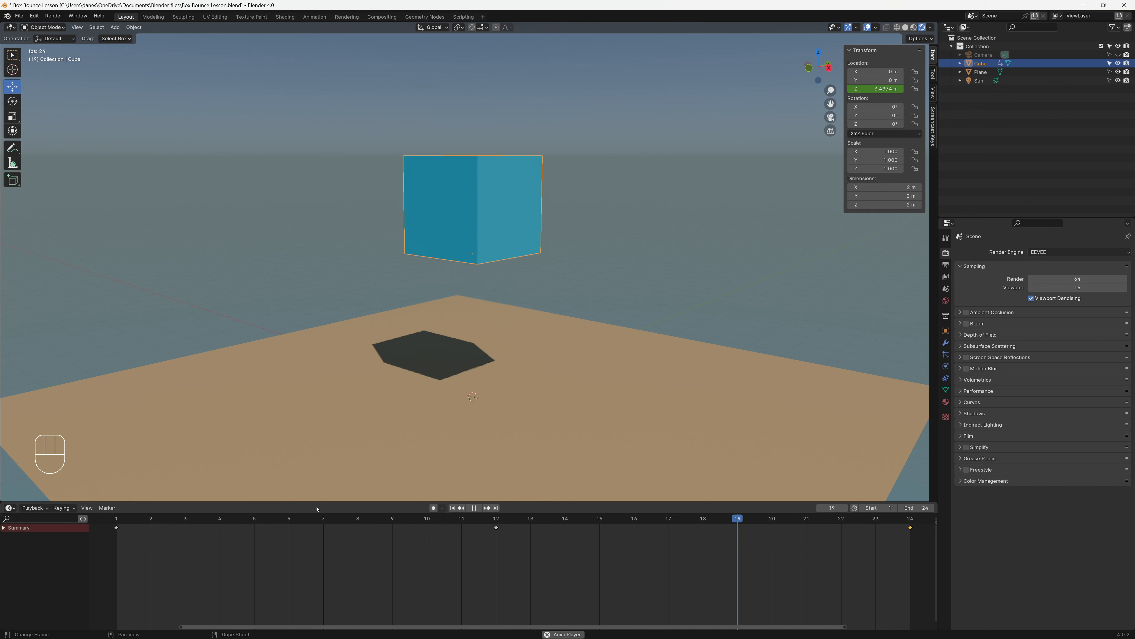
pyautogui.press('space')
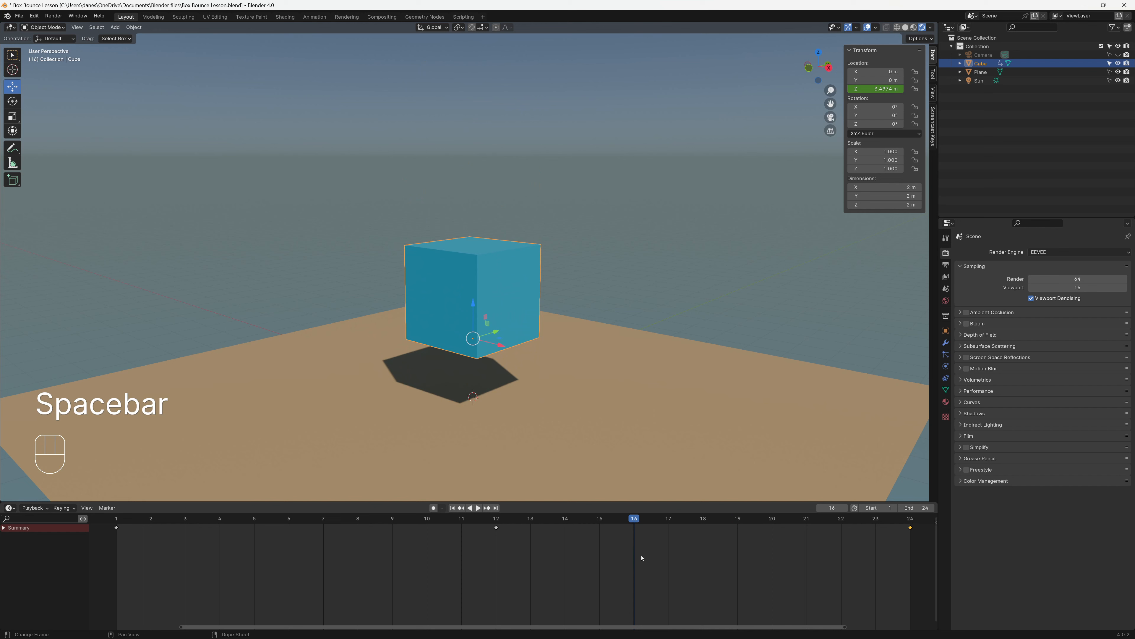
pyautogui.moveTo(443, 530); pyautogui.dragTo(185, 527)
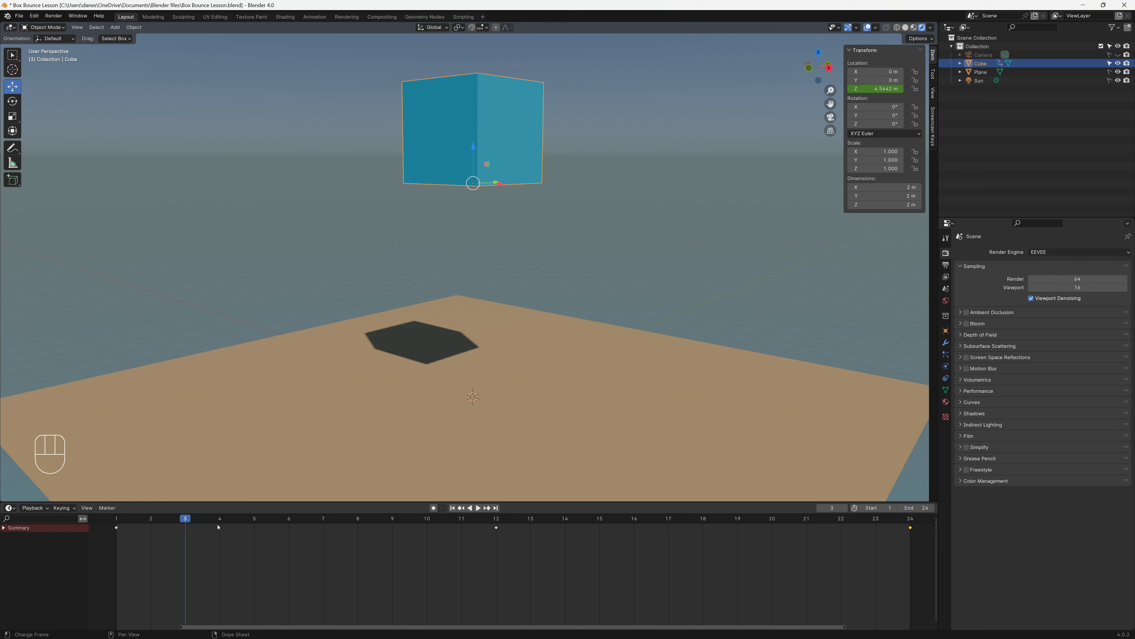
# With the Annotate tool, sketch a falling ball beside the cube as a series of circles ending in a flattened one at the plane.
pyautogui.click(12, 148)
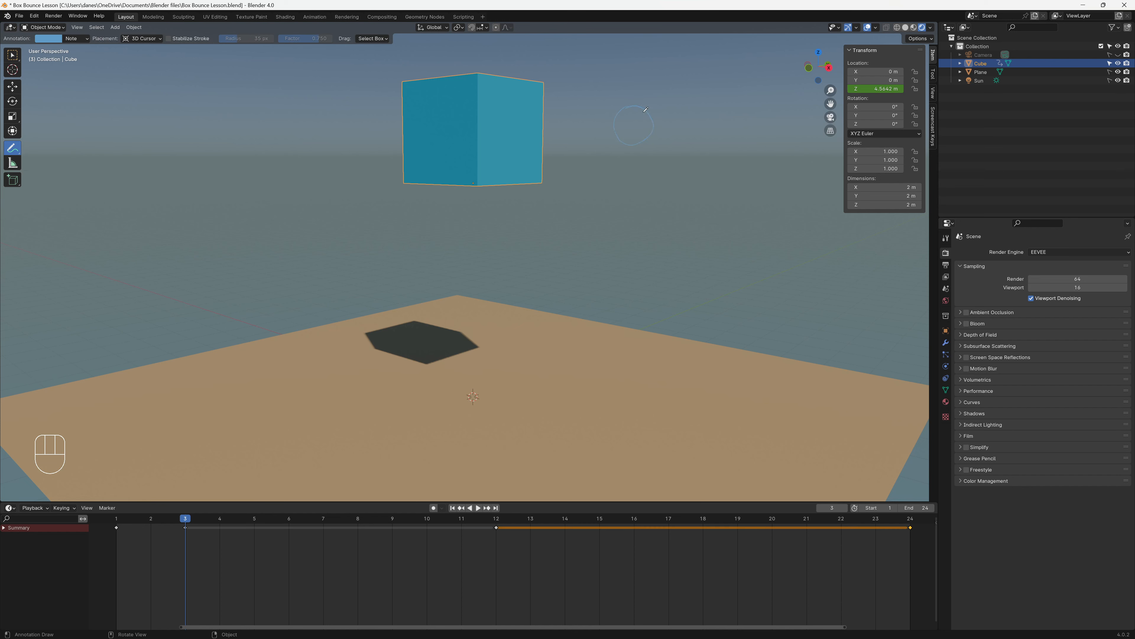
pyautogui.moveTo(646, 109)
pyautogui.mouseDown()
pyautogui.moveTo(626, 139)
pyautogui.moveTo(630, 115)
pyautogui.moveTo(626, 142)
pyautogui.moveTo(636, 119)
pyautogui.moveTo(646, 154)
pyautogui.moveTo(628, 140)
pyautogui.mouseUp()
pyautogui.moveTo(656, 185)
pyautogui.mouseDown()
pyautogui.moveTo(639, 201)
pyautogui.moveTo(650, 175)
pyautogui.mouseUp()
pyautogui.moveTo(669, 264)
pyautogui.mouseDown()
pyautogui.moveTo(682, 280)
pyautogui.moveTo(658, 268)
pyautogui.mouseUp()
pyautogui.moveTo(682, 397); pyautogui.dragTo(676, 394)
pyautogui.moveTo(679, 112); pyautogui.dragTo(684, 189)
pyautogui.moveTo(731, 394); pyautogui.dragTo(750, 332)
# Undo all the annotation strokes of the falling ball and activate the Select Box tool.
pyautogui.hotkey('ctrl', 'z')
pyautogui.hotkey('ctrl', 'z')
pyautogui.hotkey('ctrl', 'z')
pyautogui.hotkey('ctrl', 'z')
pyautogui.hotkey('ctrl', 'z')
pyautogui.hotkey('ctrl', 'z')
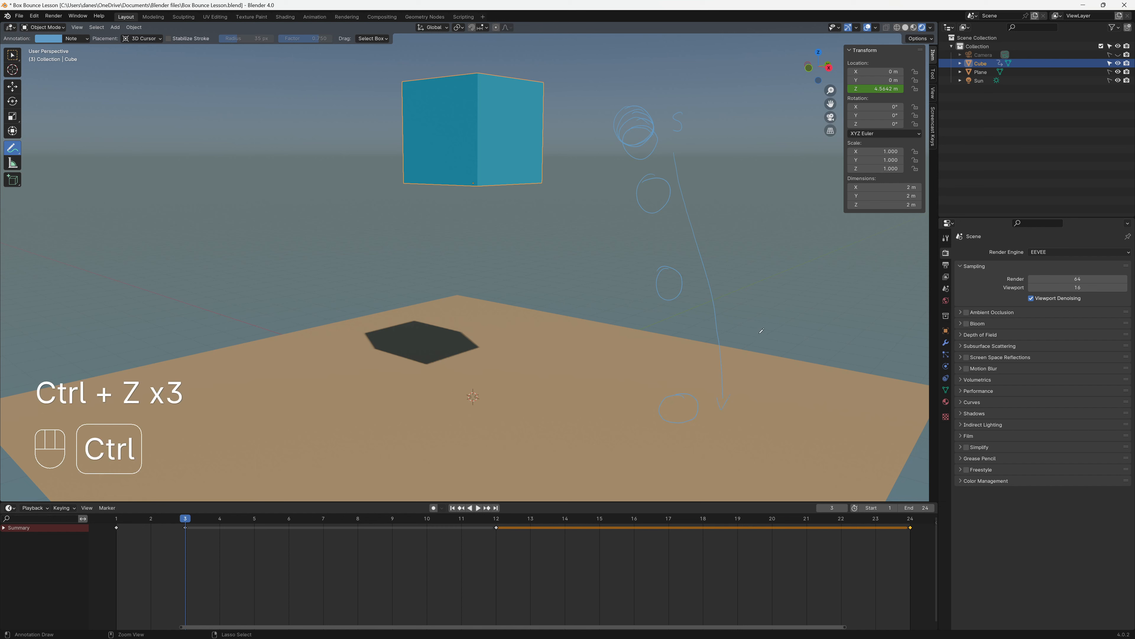
pyautogui.hotkey('ctrl', 'z')
pyautogui.hotkey('ctrl', 'z')
pyautogui.hotkey('ctrl', 'z')
pyautogui.hotkey('ctrl', 'z')
pyautogui.hotkey('ctrl', 'z')
pyautogui.hotkey('ctrl', 'z')
pyautogui.hotkey('ctrl', 'z')
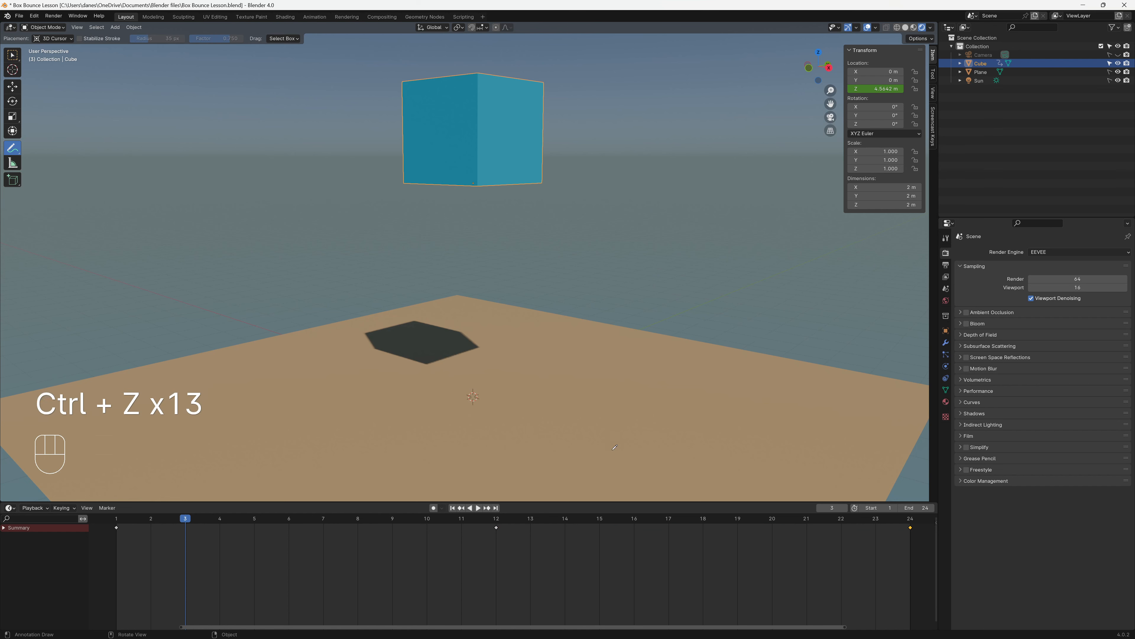
pyautogui.click(12, 56)
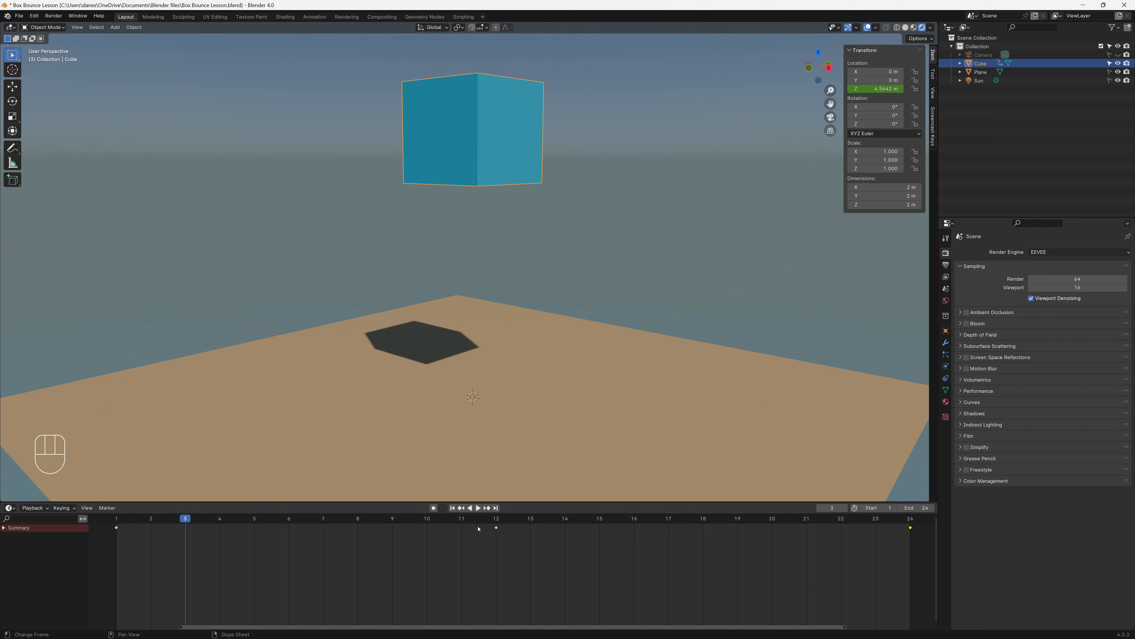
# Move the cube's ground-contact keyframe from frame 12 to frame 10.
pyautogui.moveTo(182, 519); pyautogui.dragTo(505, 522)
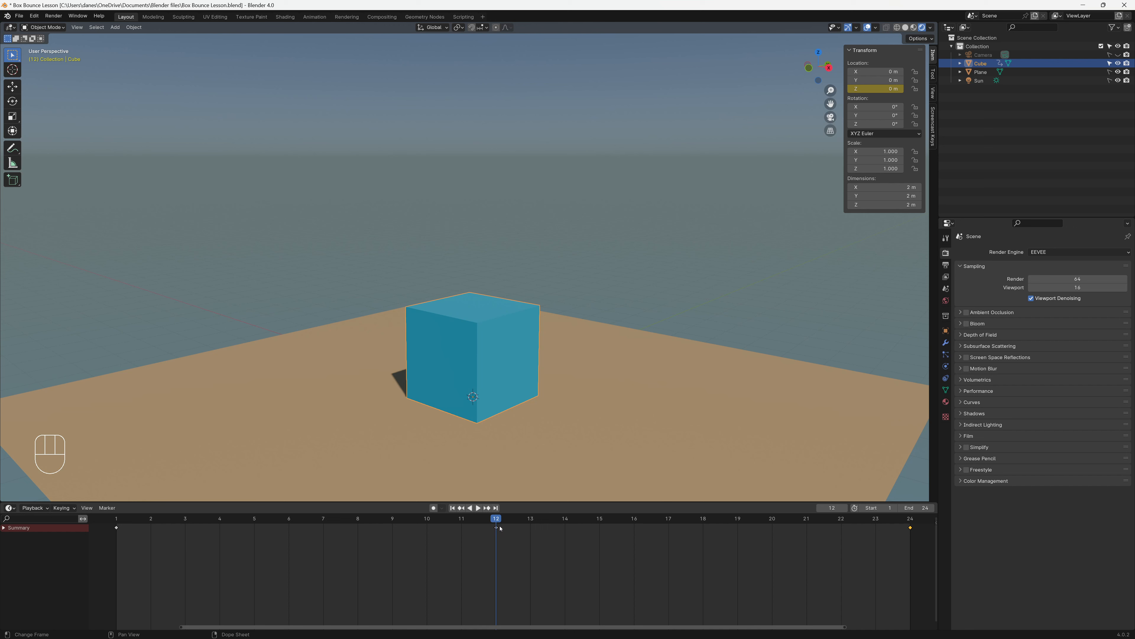
pyautogui.click(496, 529)
pyautogui.moveTo(499, 518); pyautogui.dragTo(532, 524)
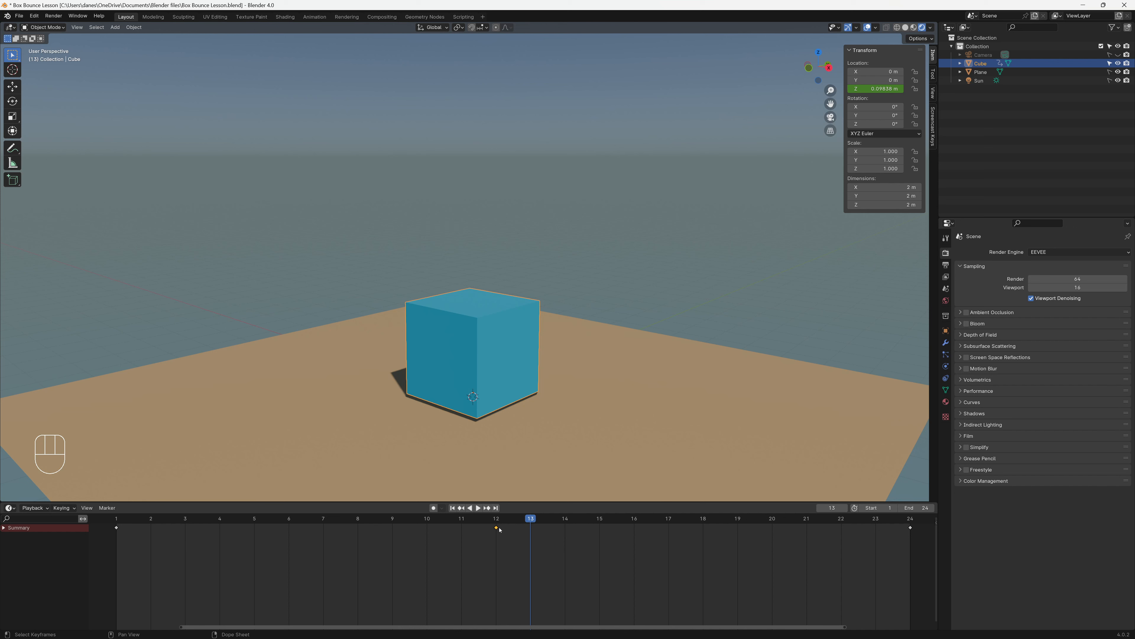
pyautogui.press('g')
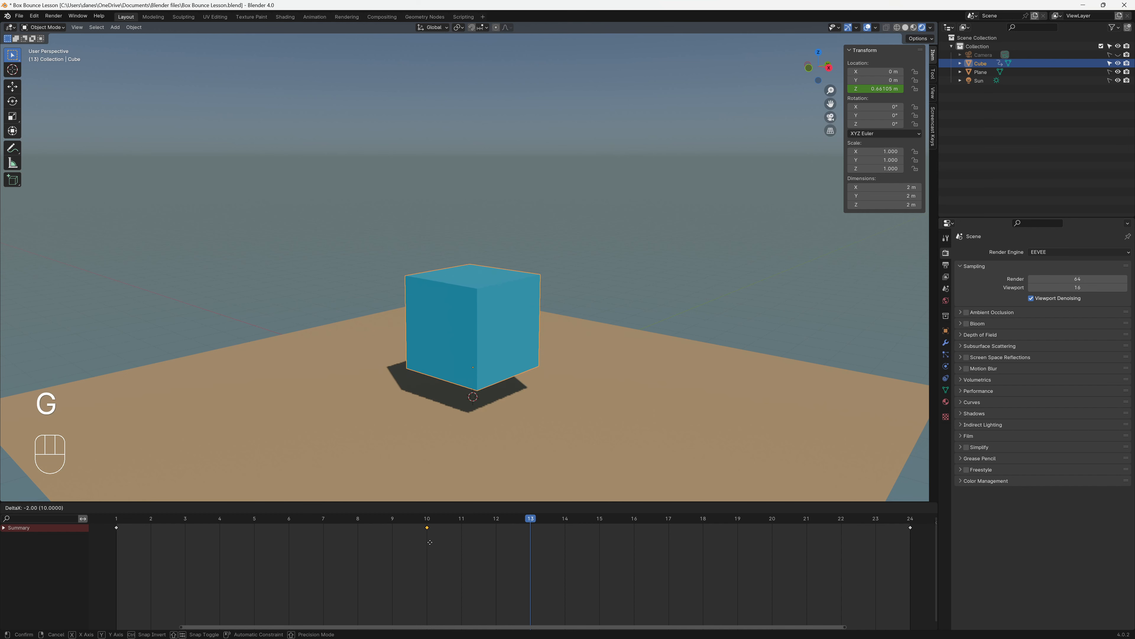
pyautogui.click(431, 530)
# Duplicate the cube's frame 10 keyframe to frame 14 to hold it on the plane.
pyautogui.moveTo(531, 517); pyautogui.dragTo(565, 523)
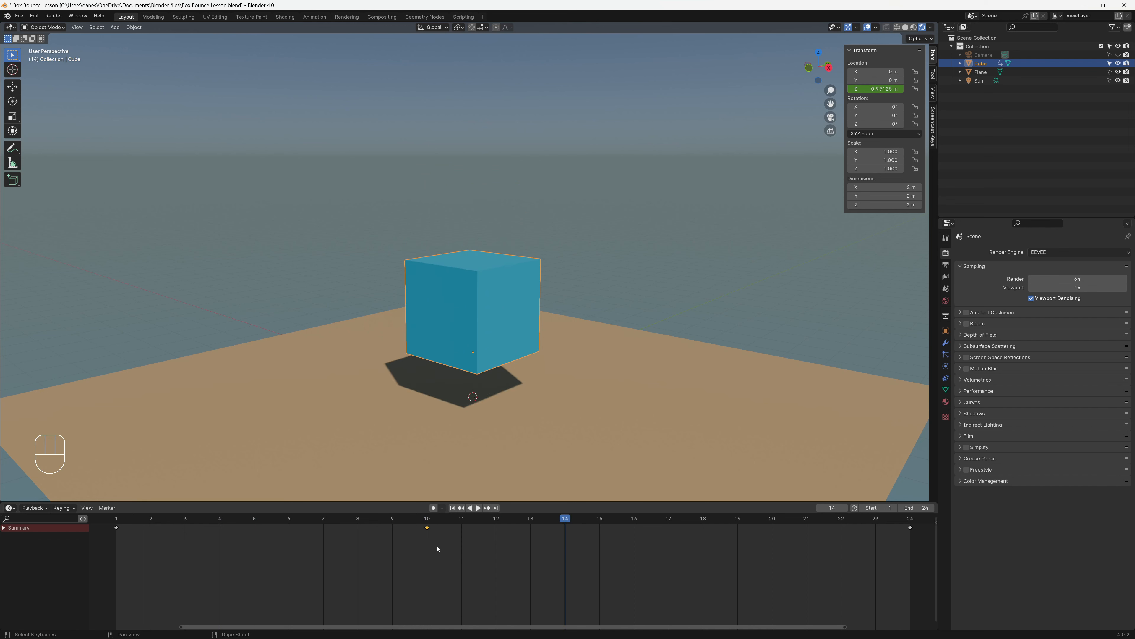
pyautogui.moveTo(433, 555); pyautogui.dragTo(422, 524)
pyautogui.moveTo(721, 629)
pyautogui.mouseDown()
pyautogui.moveTo(937, 626)
pyautogui.moveTo(699, 624)
pyautogui.moveTo(730, 617)
pyautogui.mouseUp()
pyautogui.click(448, 546)
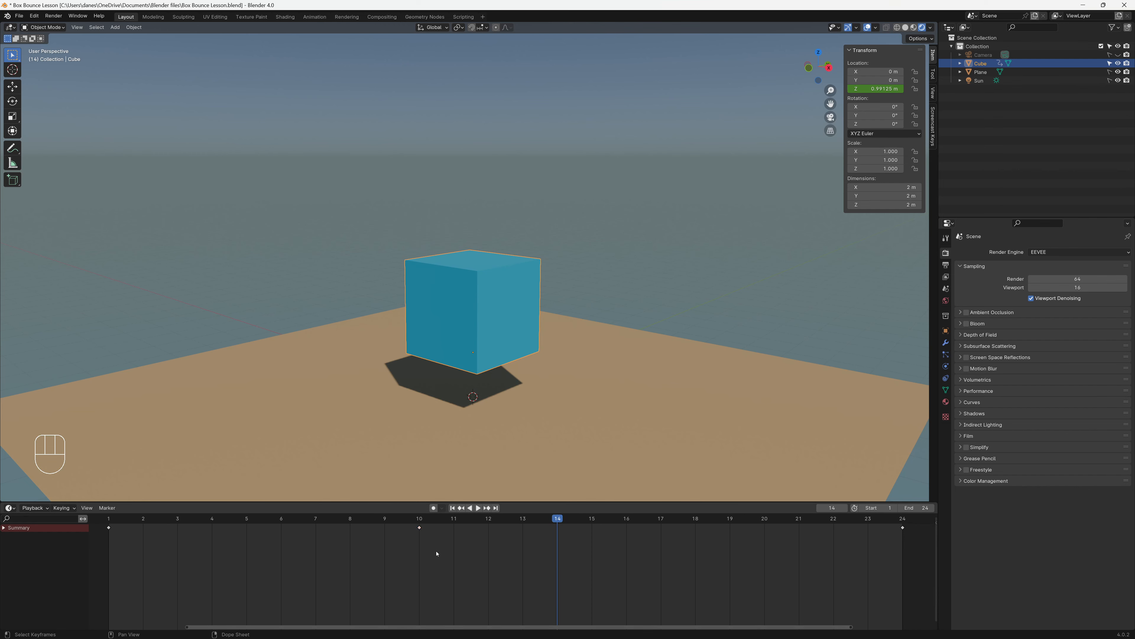
pyautogui.click(413, 526)
pyautogui.hotkey('shift', 'd')
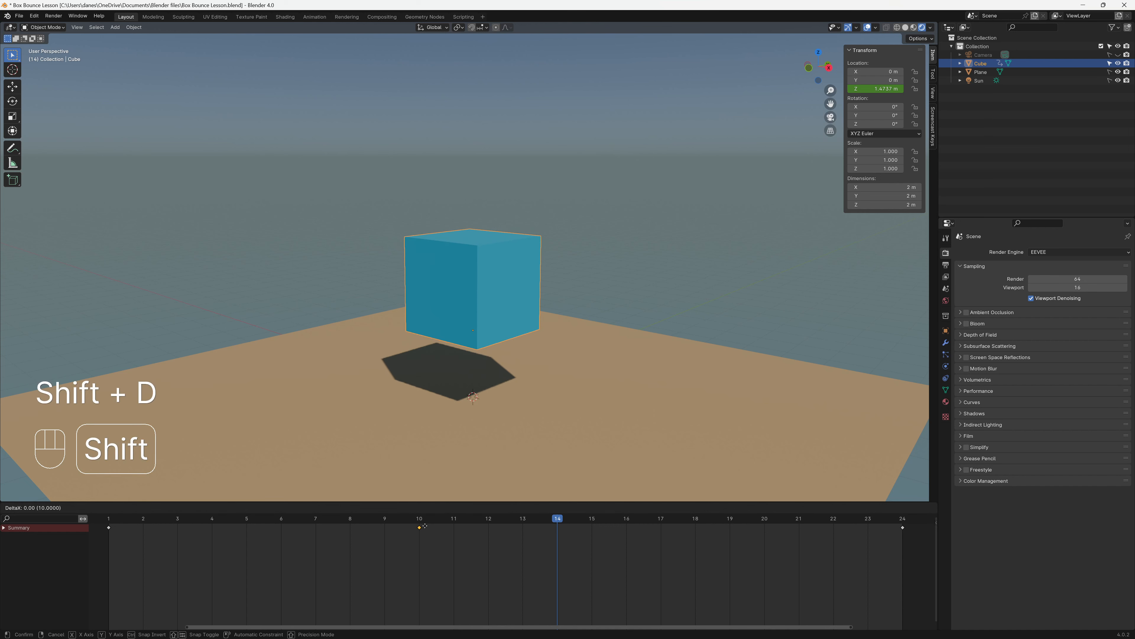
pyautogui.click(560, 529)
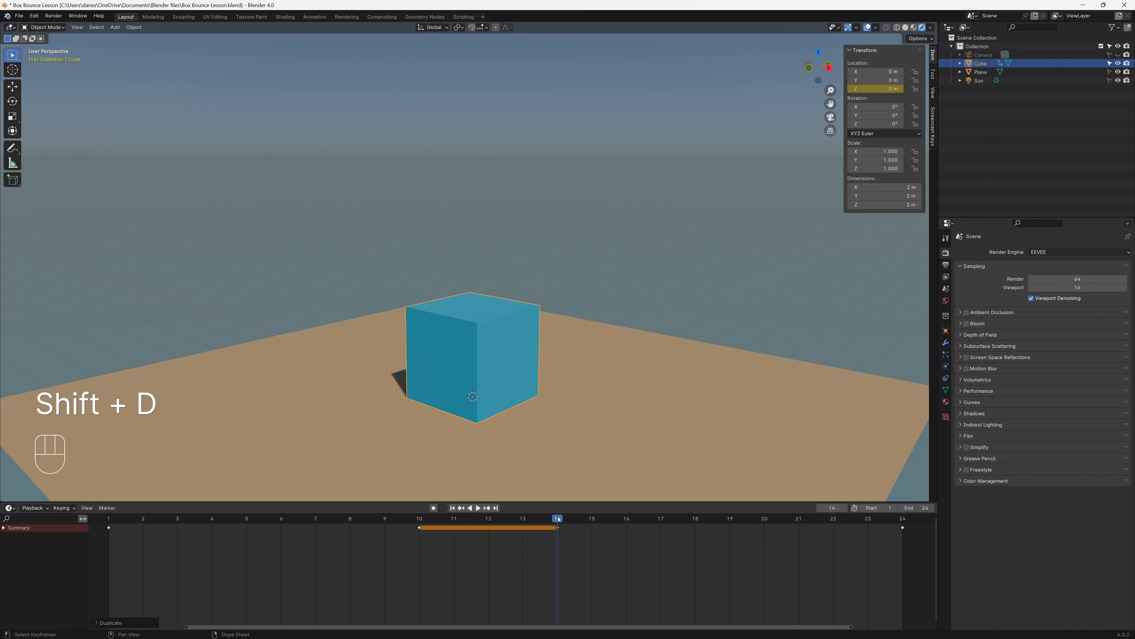
# Play the animation from frame 1 to check the pause on the ground, and stop playback.
pyautogui.moveTo(559, 519); pyautogui.dragTo(109, 519)
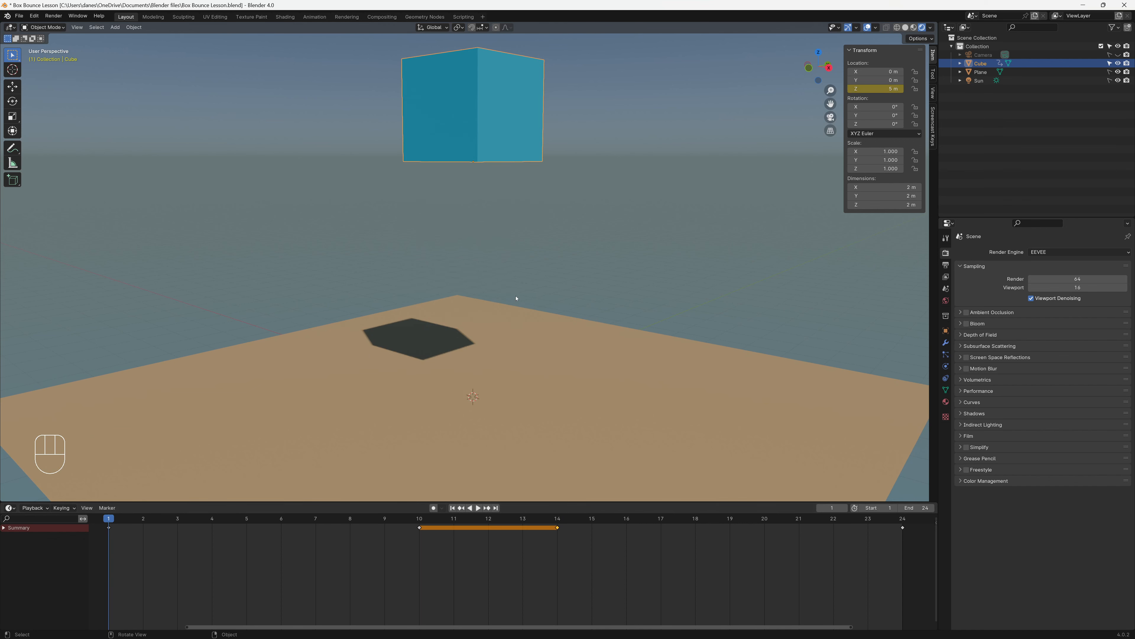
pyautogui.press('space')
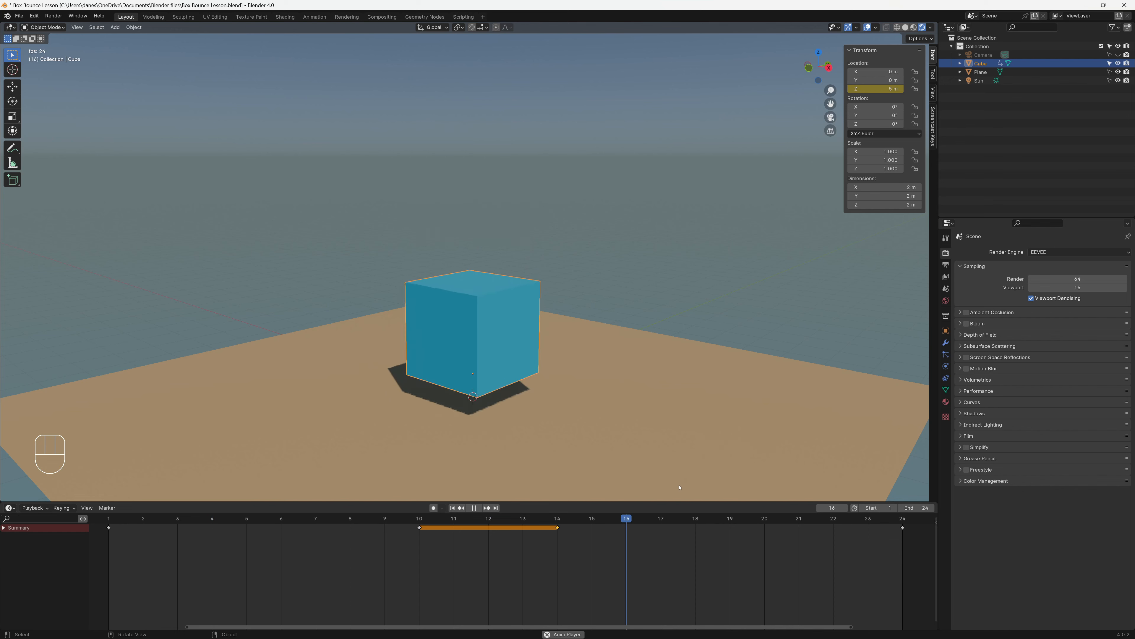
pyautogui.press('space')
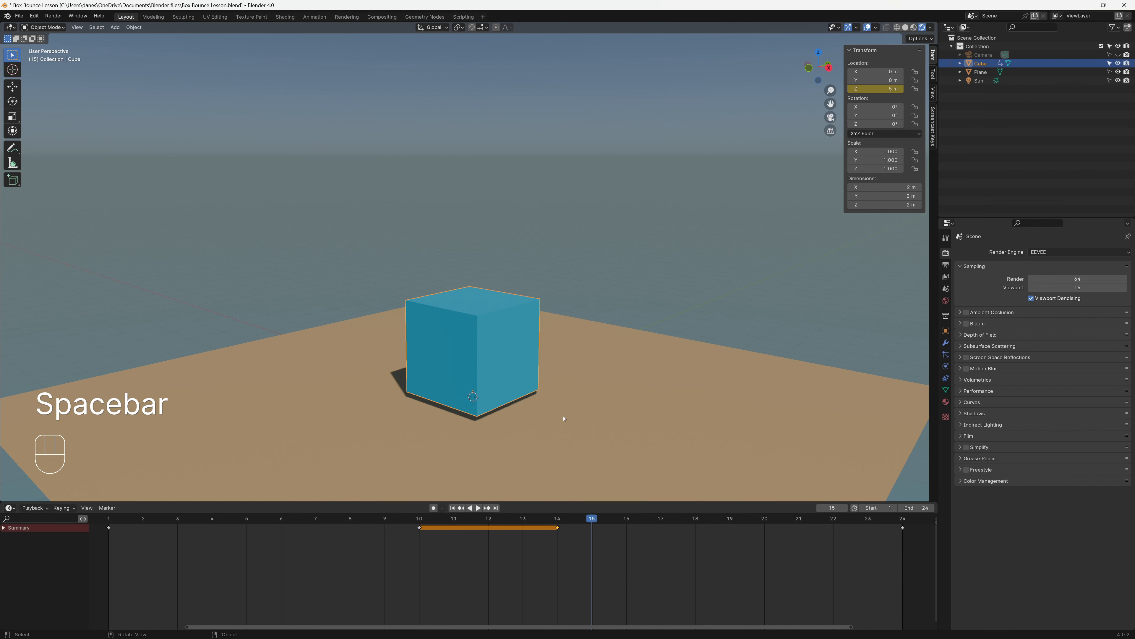
# Switch the viewport to the front orthographic view of the cube.
pyautogui.moveTo(508, 372); pyautogui.dragTo(499, 349, button='middle')
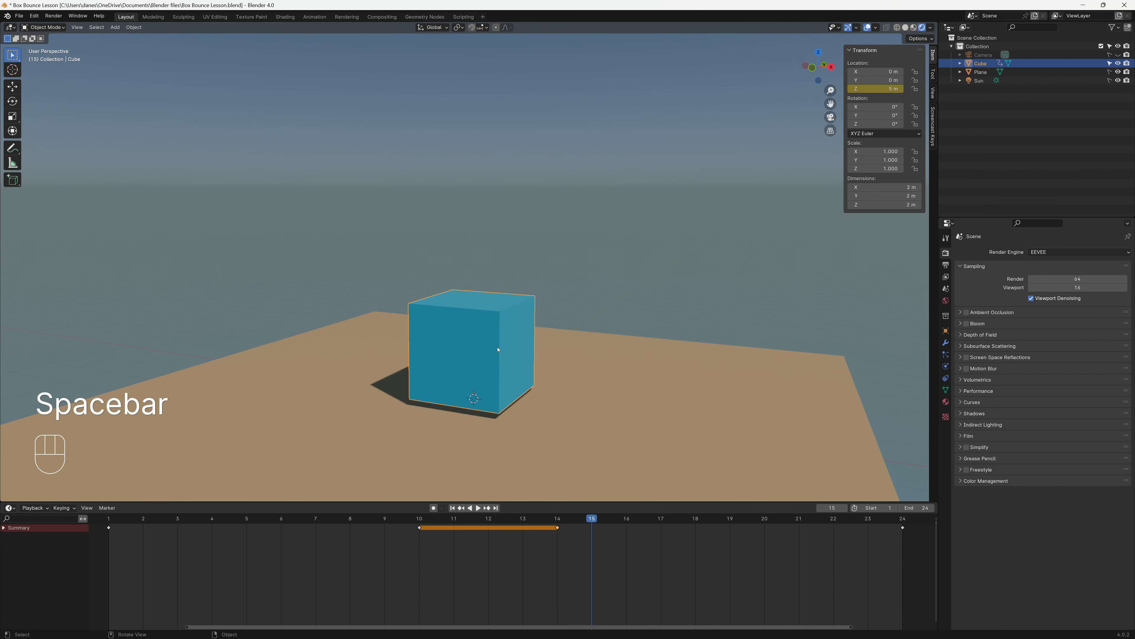
pyautogui.press('KP_1')
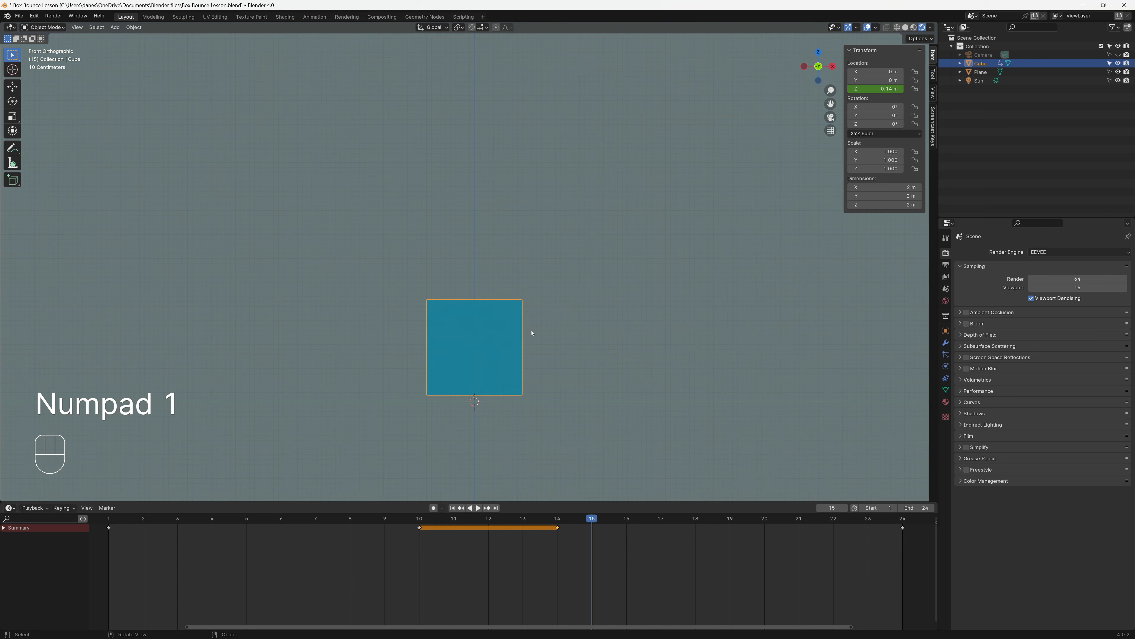
# Switch to the Animation workspace.
pyautogui.moveTo(499, 528); pyautogui.dragTo(329, 529)
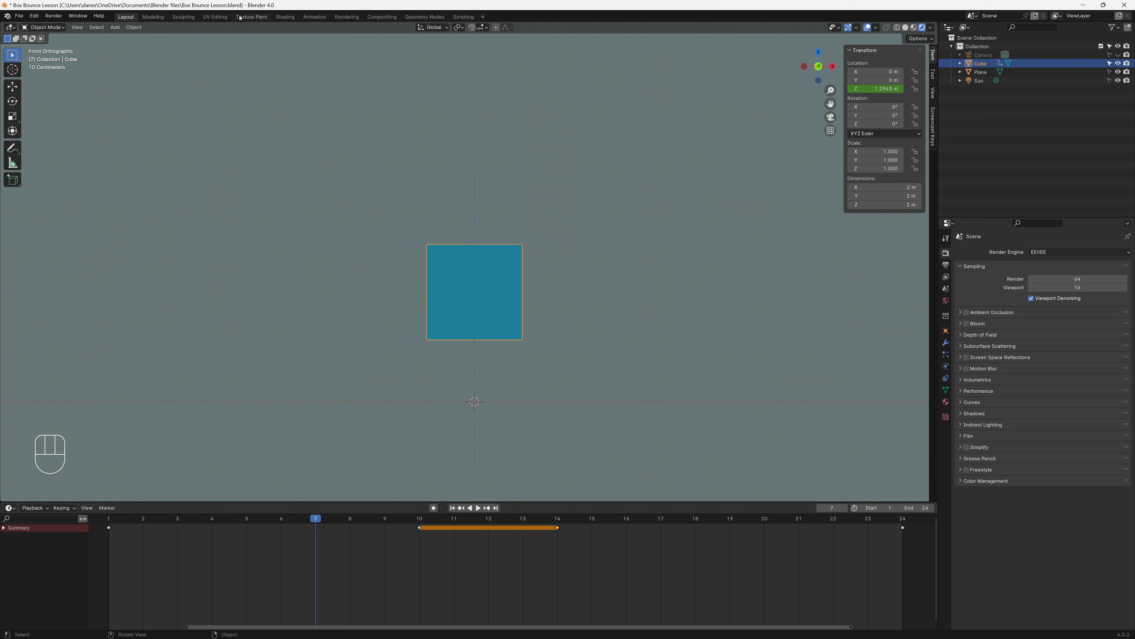
pyautogui.click(314, 17)
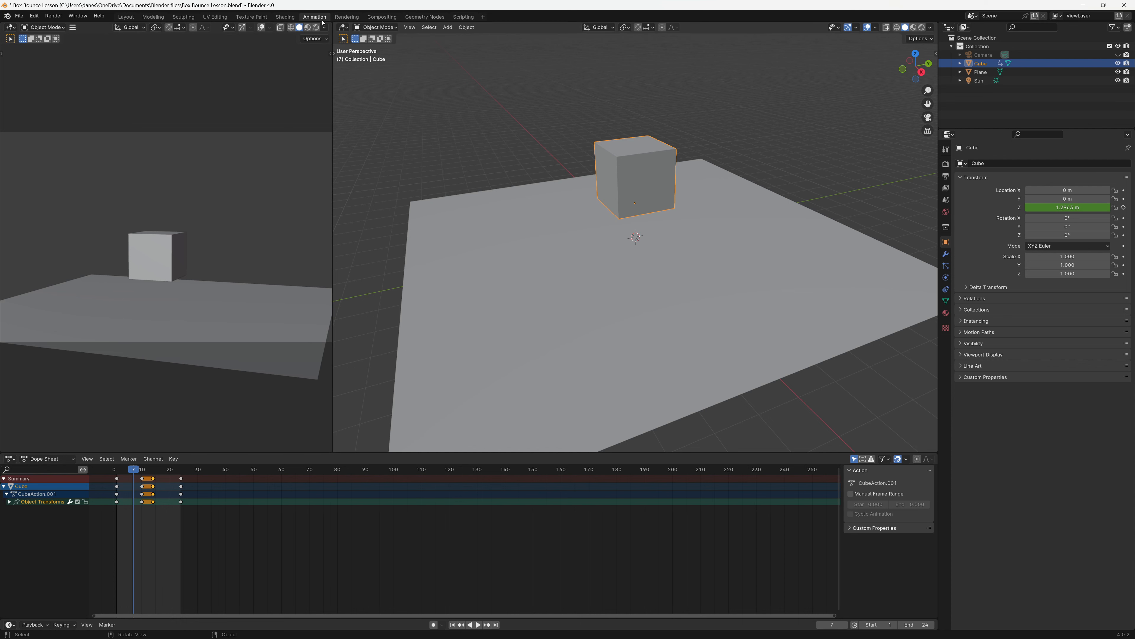
pyautogui.click(126, 17)
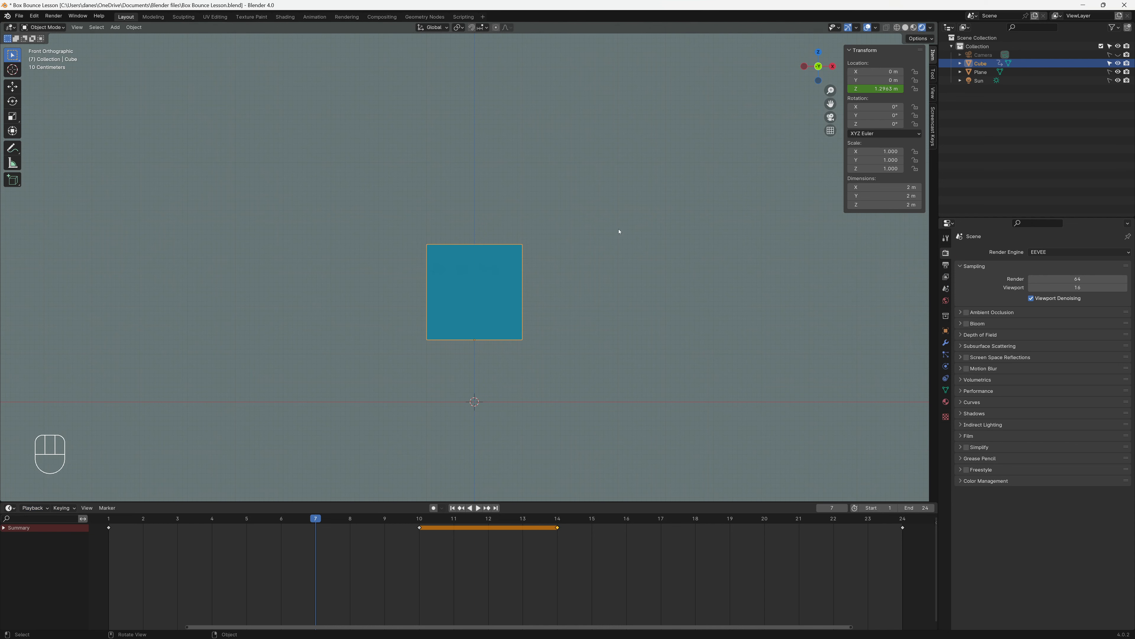
pyautogui.click(313, 17)
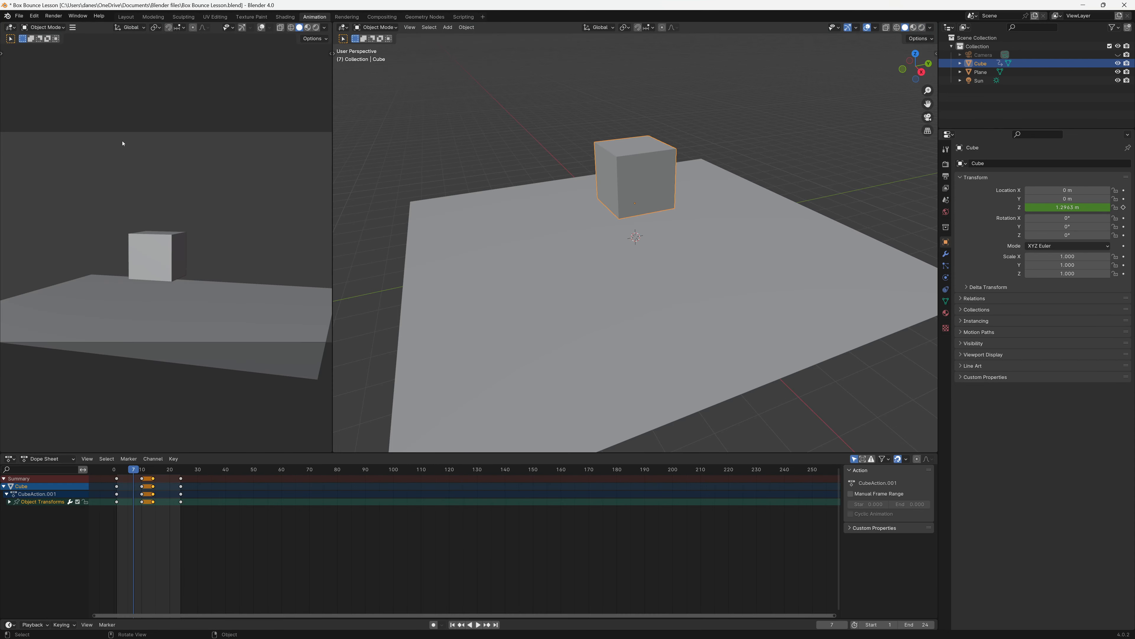
# Set both the camera view and the perspective viewport to rendered shading.
pyautogui.click(316, 27)
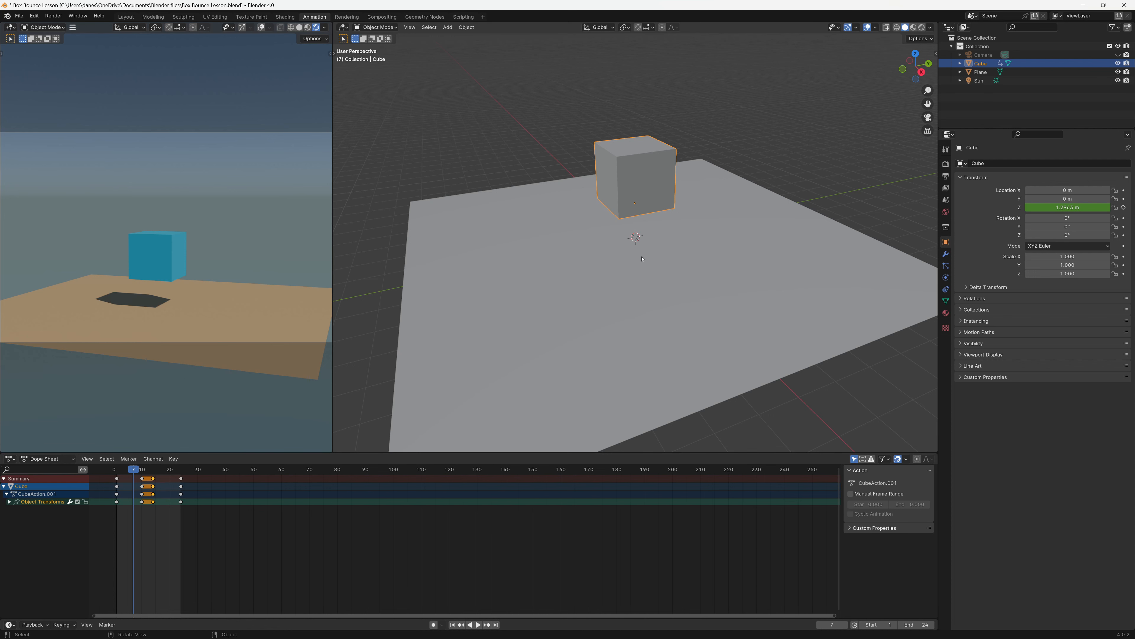
pyautogui.moveTo(643, 259); pyautogui.dragTo(669, 261, button='middle')
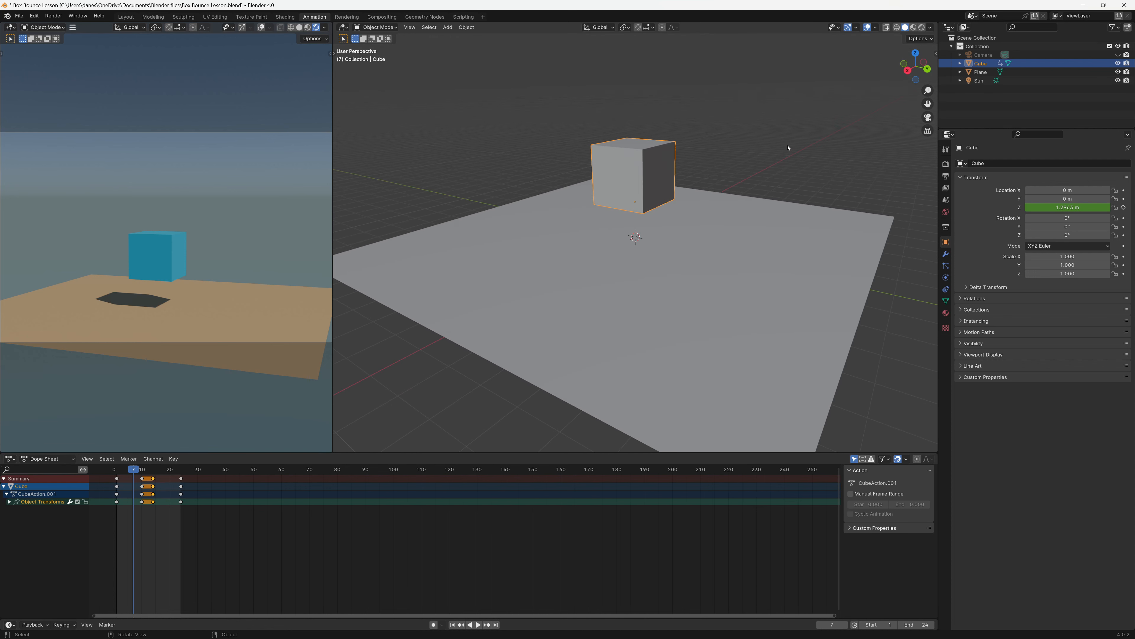
pyautogui.click(922, 27)
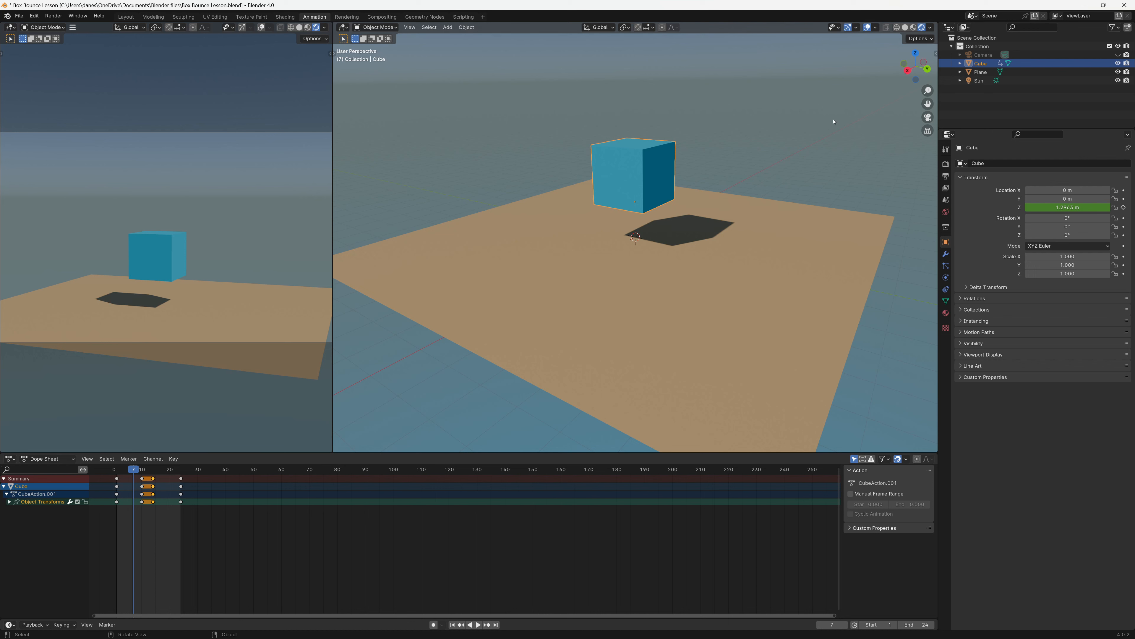
# Show the Timeline in place of the Dope Sheet, and restore the Dope Sheet.
pyautogui.click(9, 459)
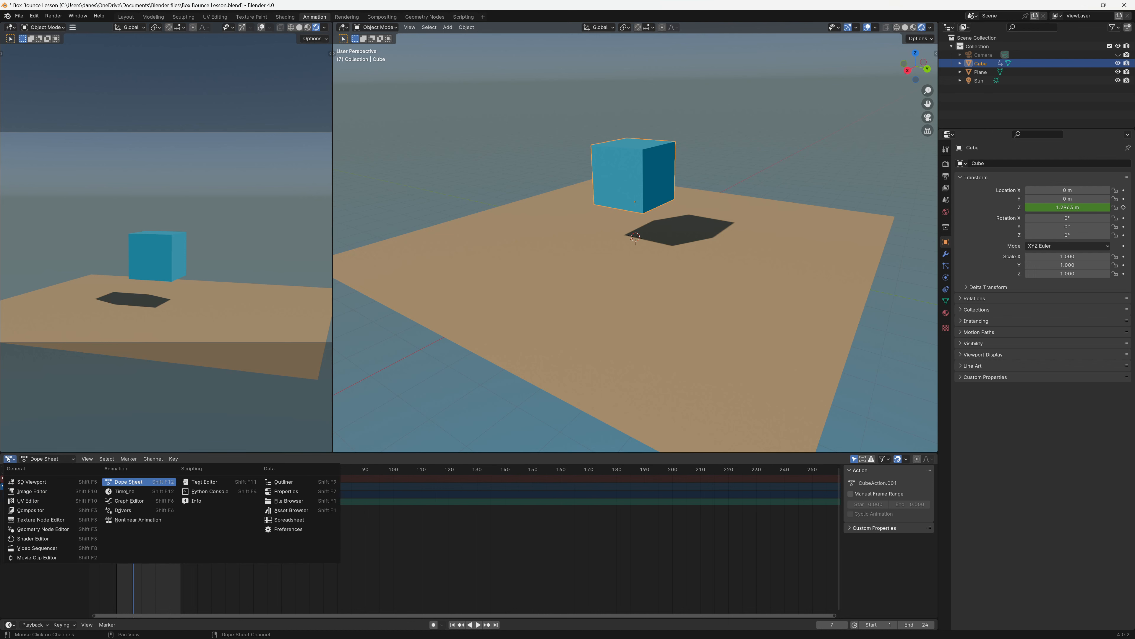
pyautogui.click(125, 491)
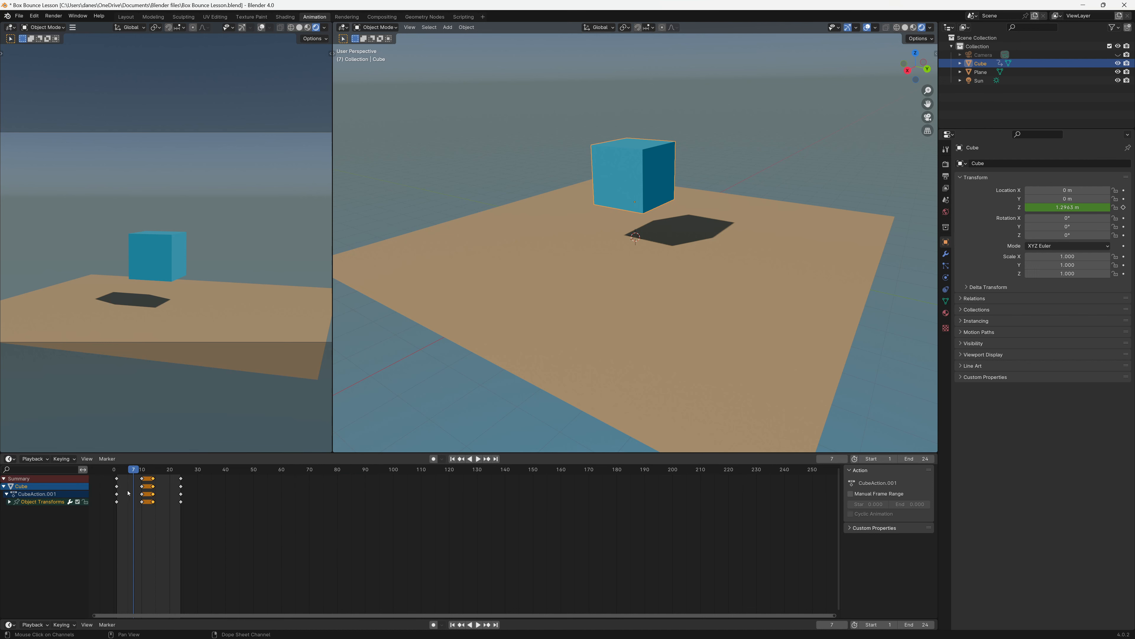
pyautogui.click(10, 459)
pyautogui.click(129, 482)
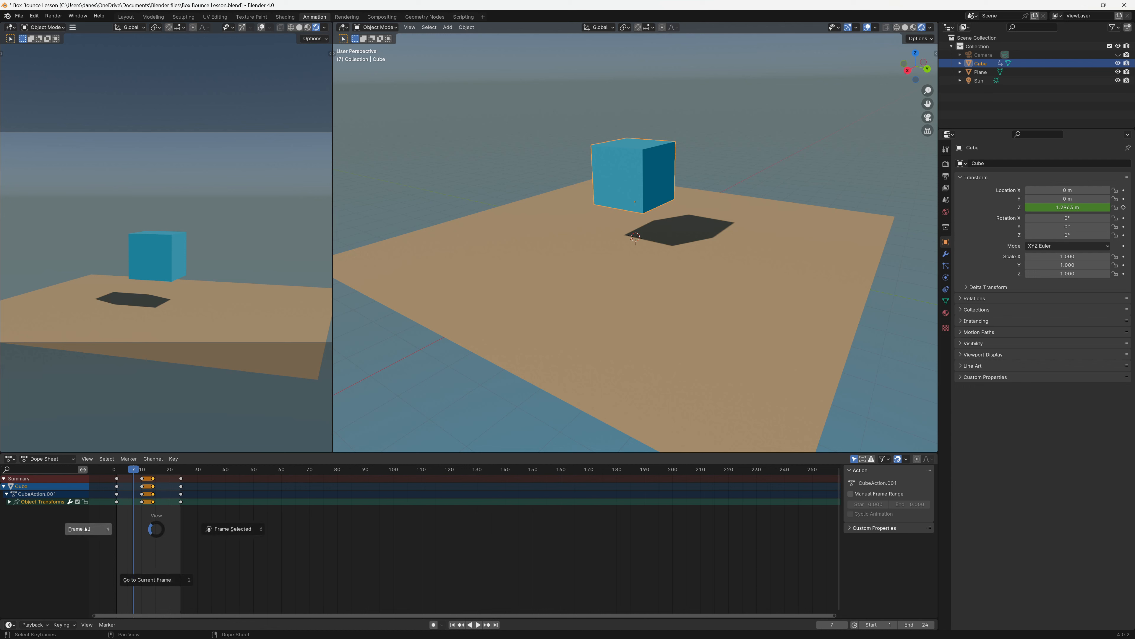
# Frame all keyframes in the Dope Sheet, and play the bounce briefly before stopping playback.
pyautogui.press('Home')
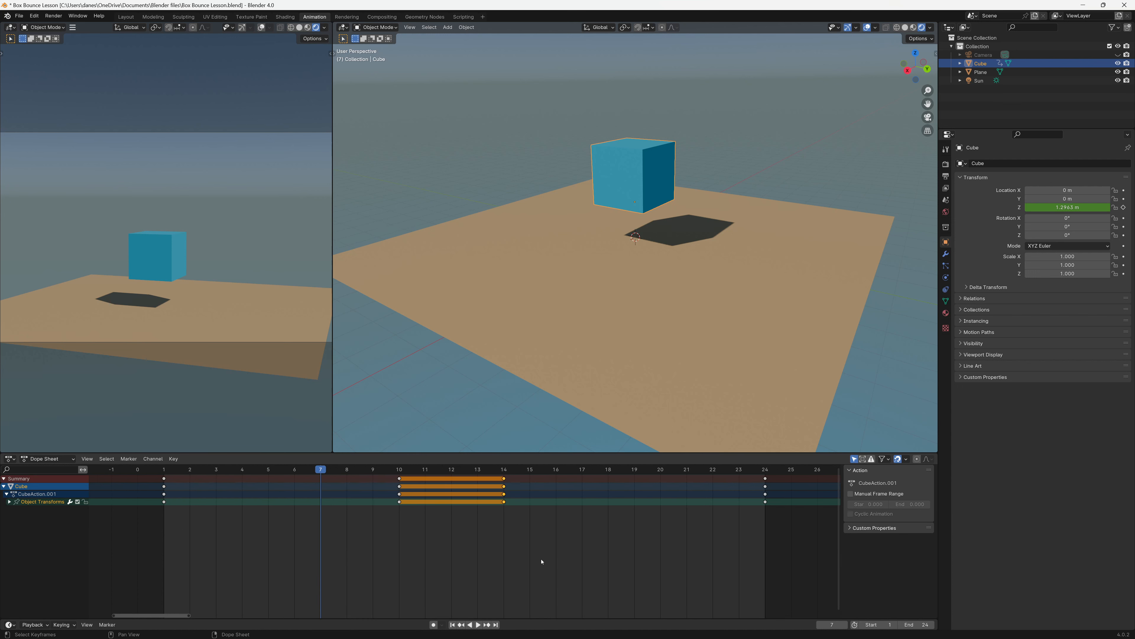
pyautogui.scroll(1, 534, 560)
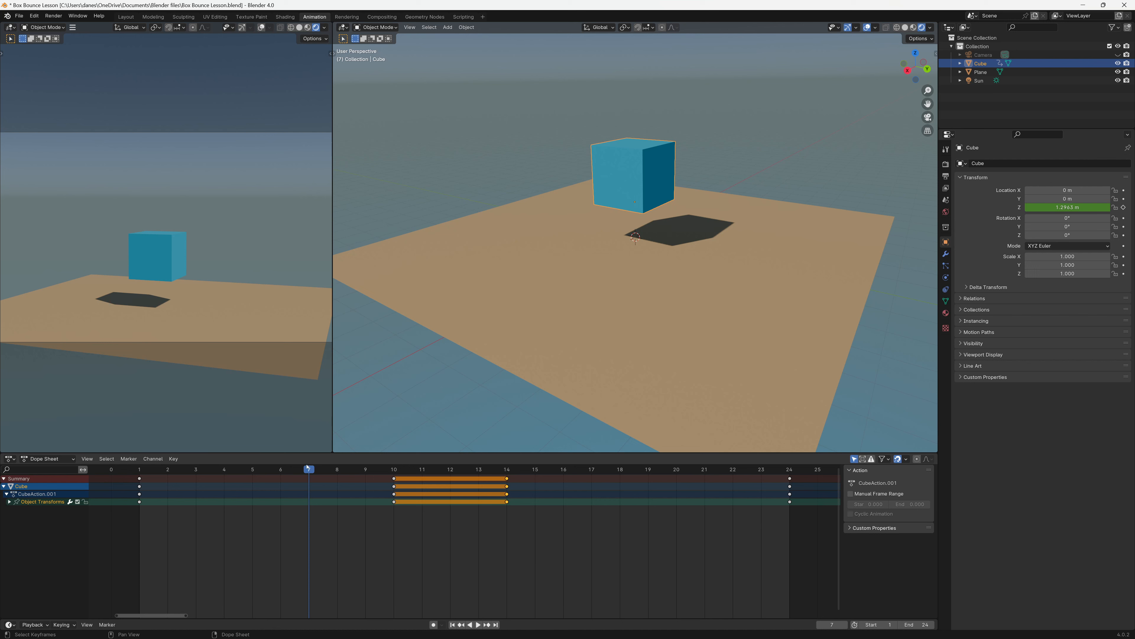
pyautogui.press('space')
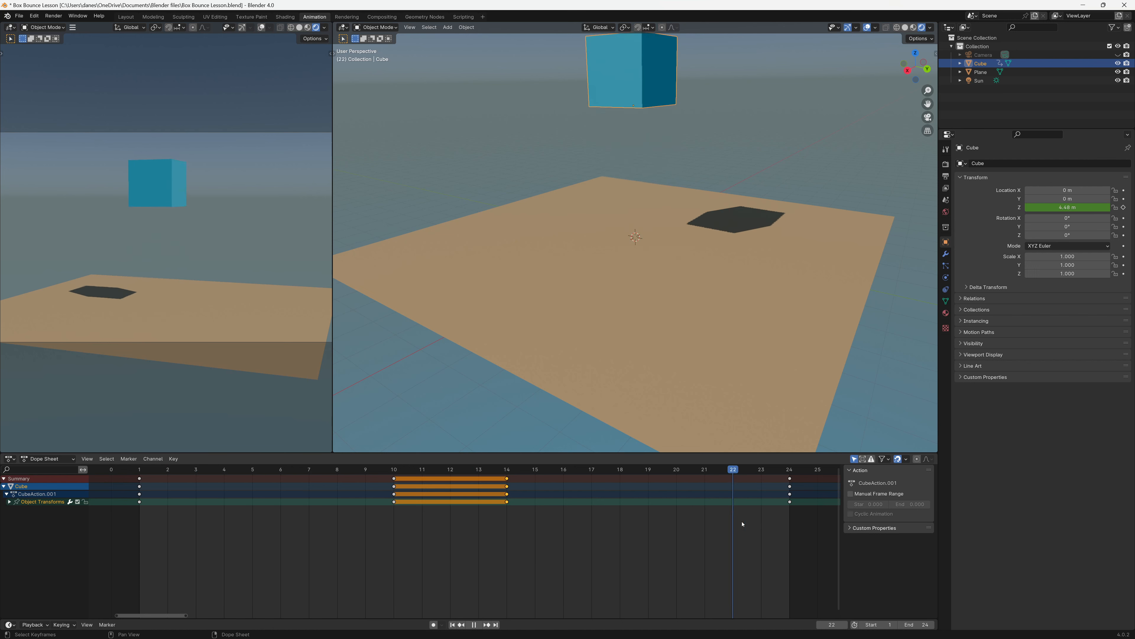
pyautogui.press('space')
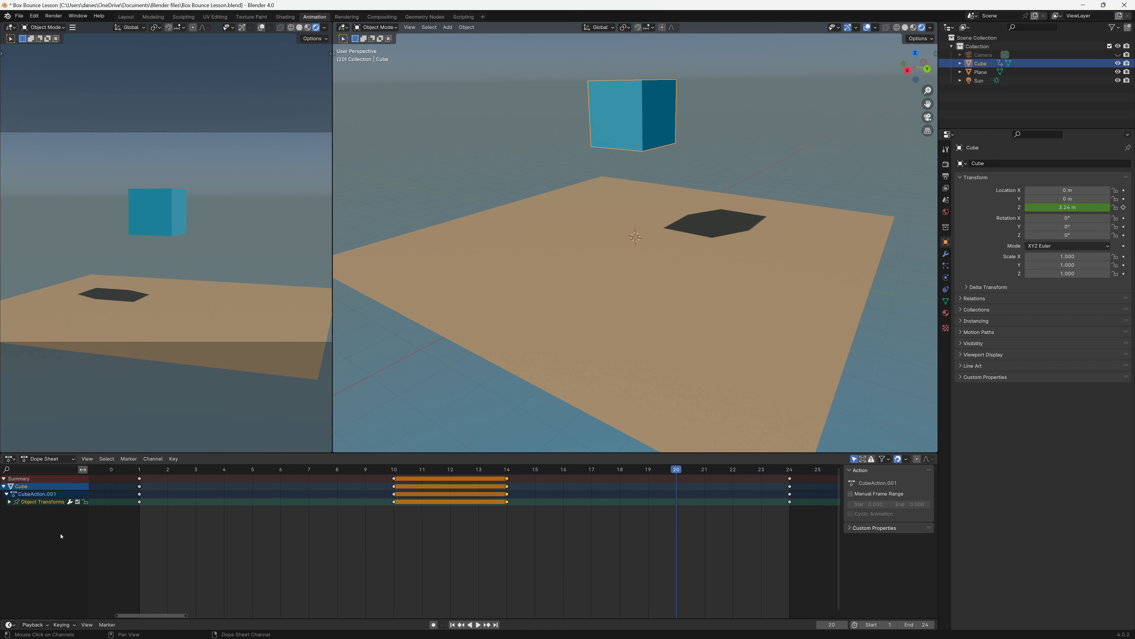
# Expand the cube's Object Transforms channels in the Dope Sheet down to Z Location, and deselect all keyframes.
pyautogui.click(4, 478)
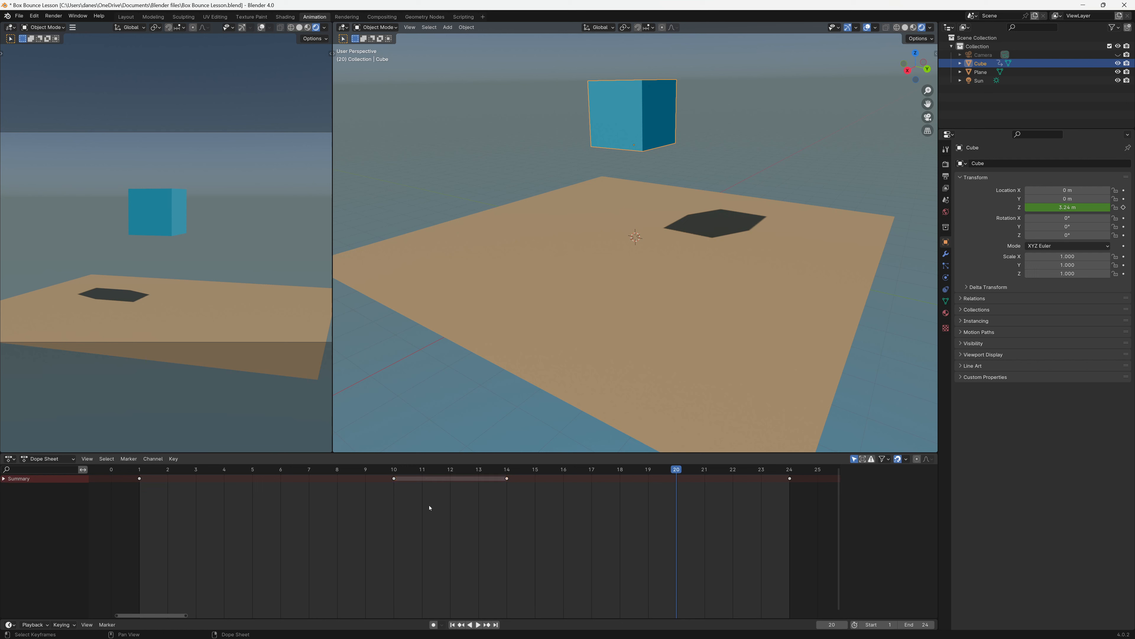
pyautogui.moveTo(432, 511); pyautogui.dragTo(375, 466)
pyautogui.moveTo(532, 510); pyautogui.dragTo(497, 474)
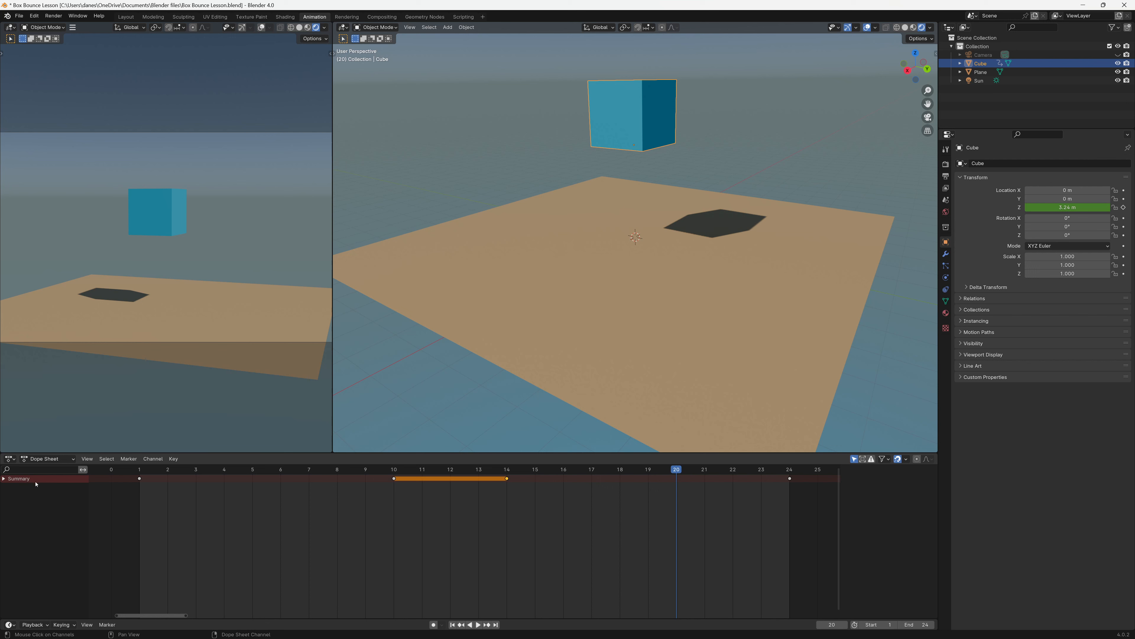
pyautogui.click(3, 478)
pyautogui.click(8, 501)
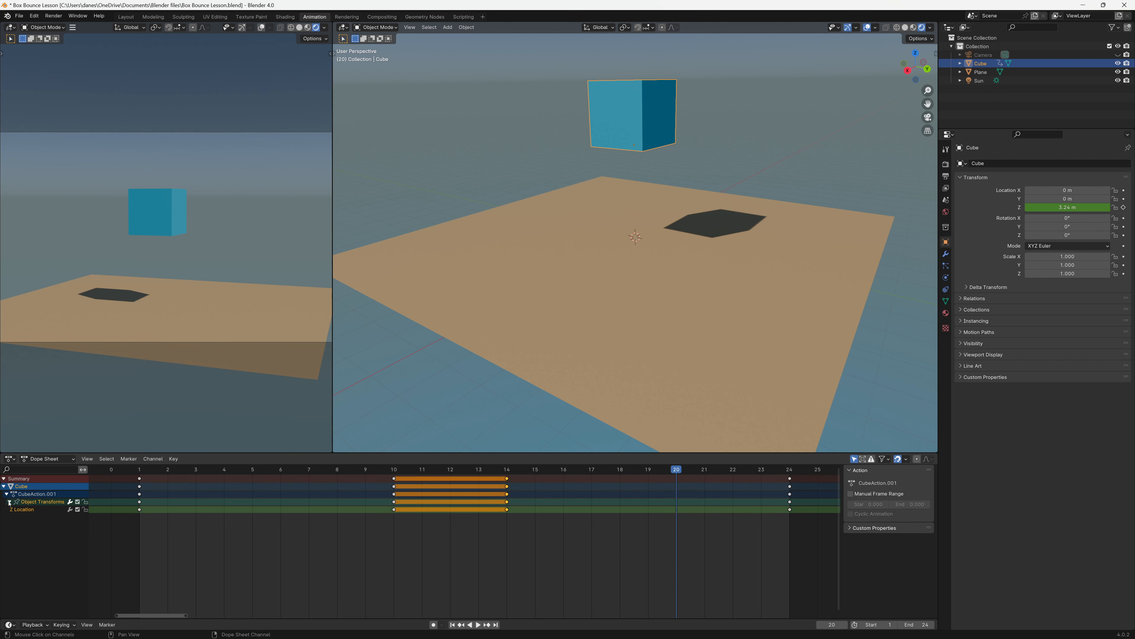
pyautogui.click(466, 550)
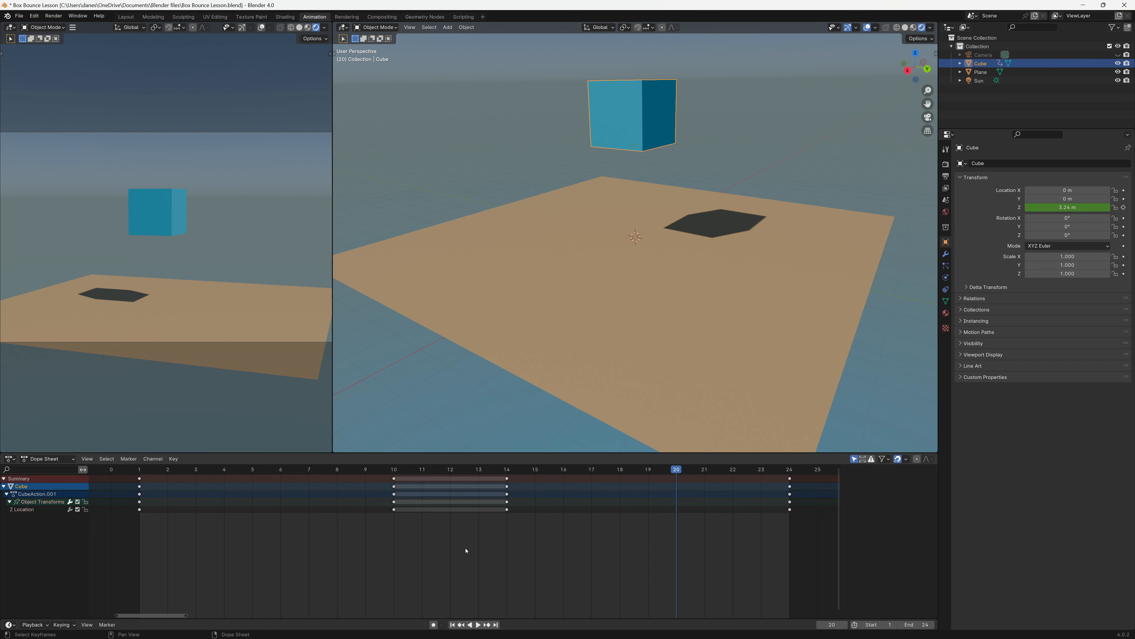
# Try shifting the cube's frame 1 Z Location keyframe along the Dope Sheet, and return it to frame 1.
pyautogui.click(178, 511)
pyautogui.moveTo(152, 522); pyautogui.dragTo(128, 510)
pyautogui.press('g')
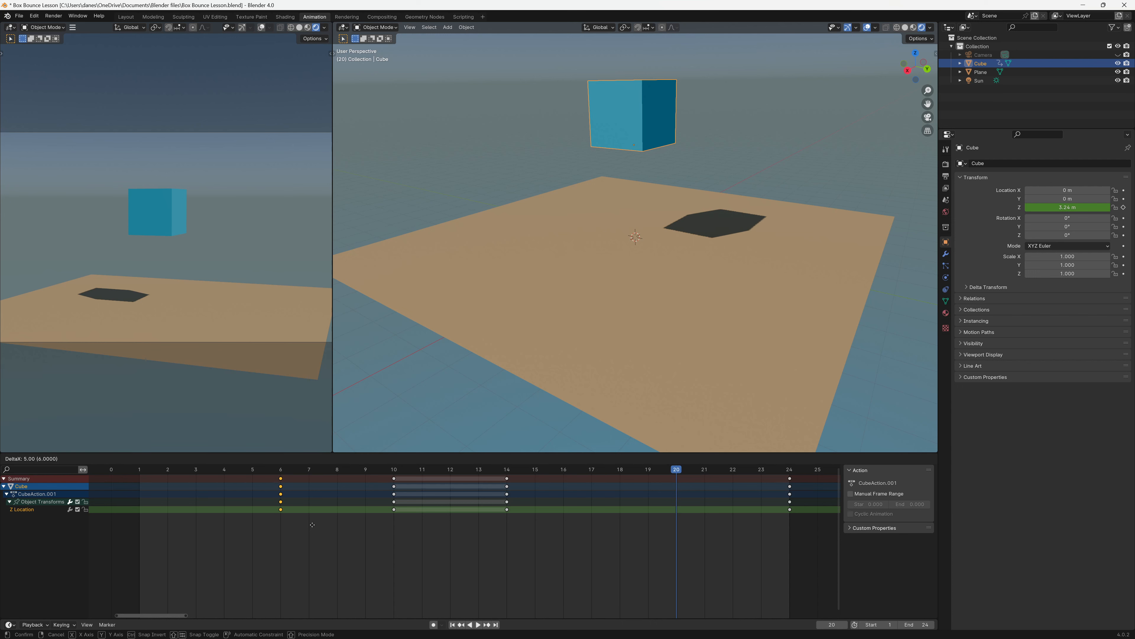
pyautogui.click(167, 525)
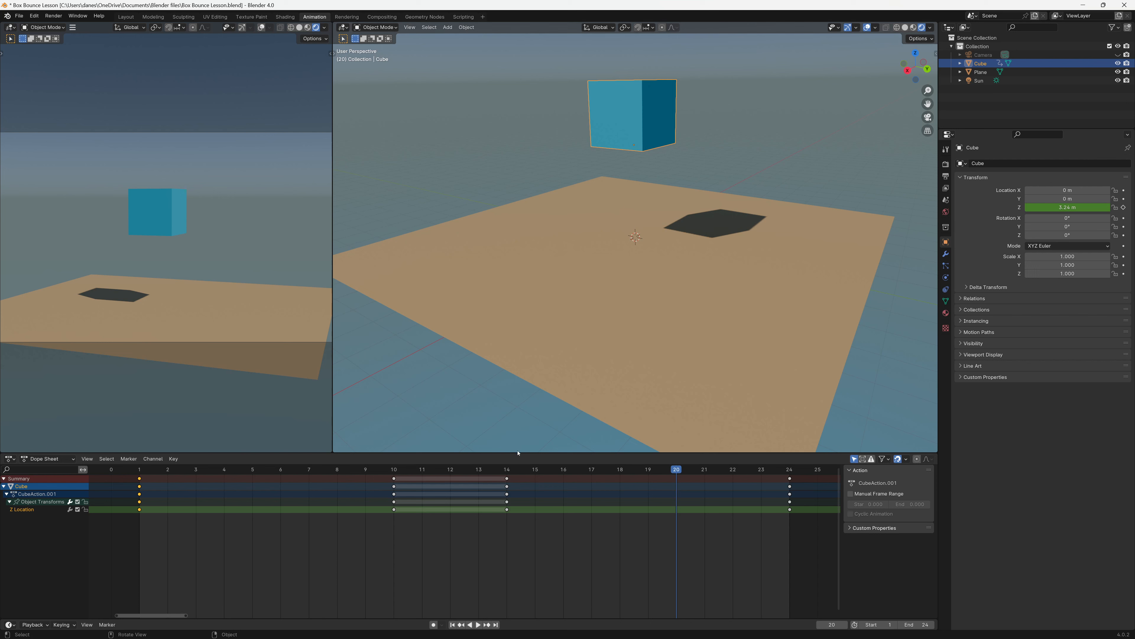
# Enlarge the Dope Sheet area, and review the bounce from frame 1, ending on the ground contact at frame 10.
pyautogui.moveTo(518, 453); pyautogui.dragTo(531, 349)
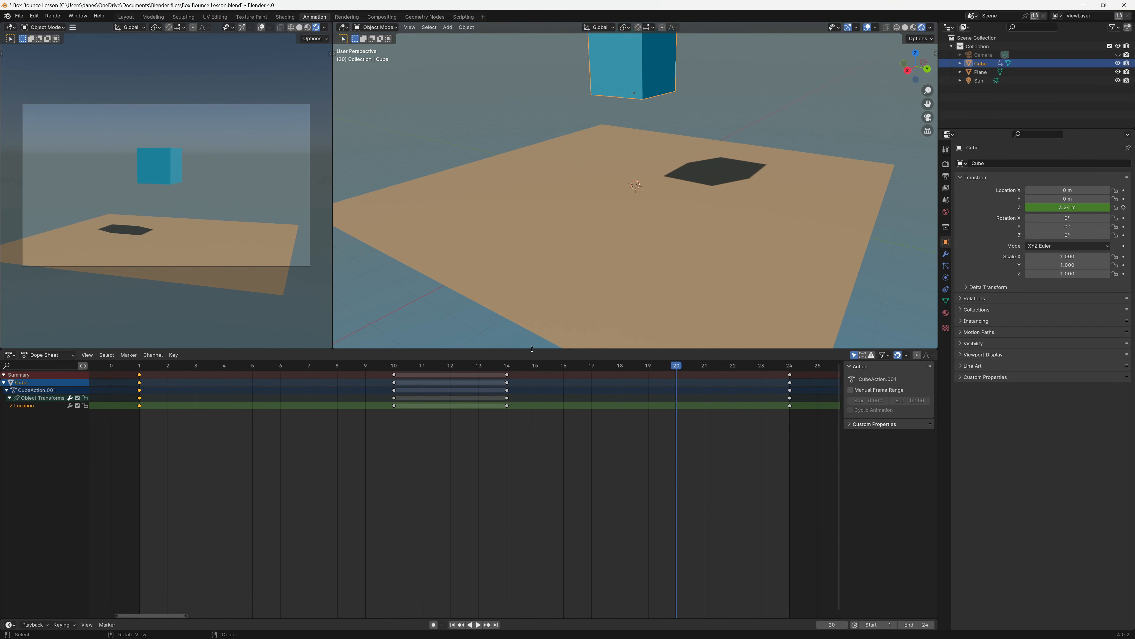
pyautogui.click(147, 363)
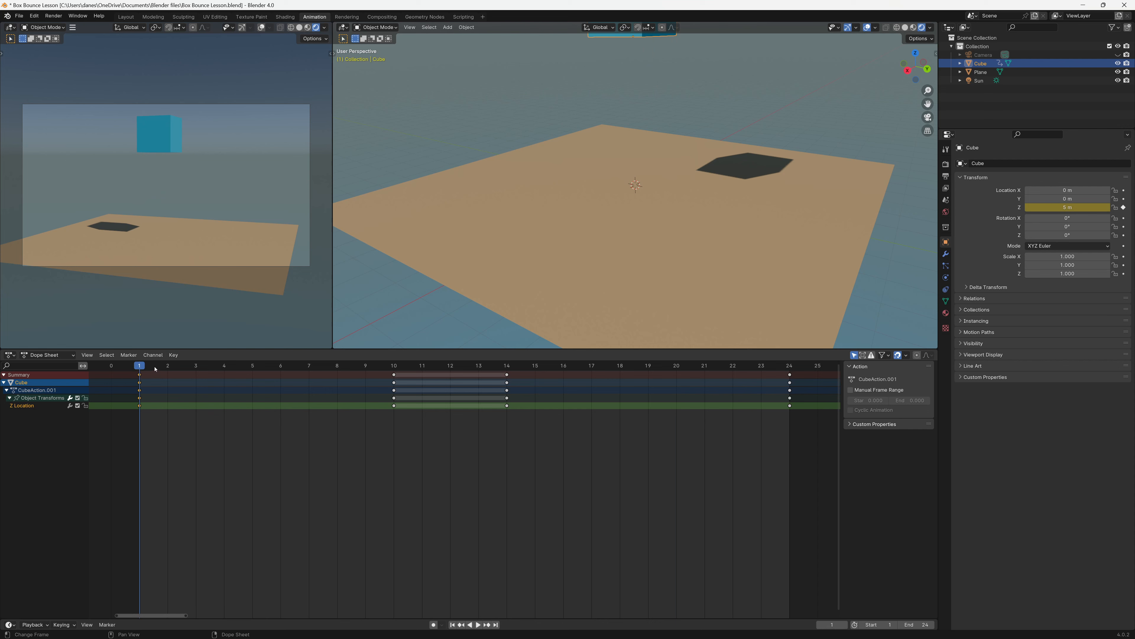
pyautogui.press('space')
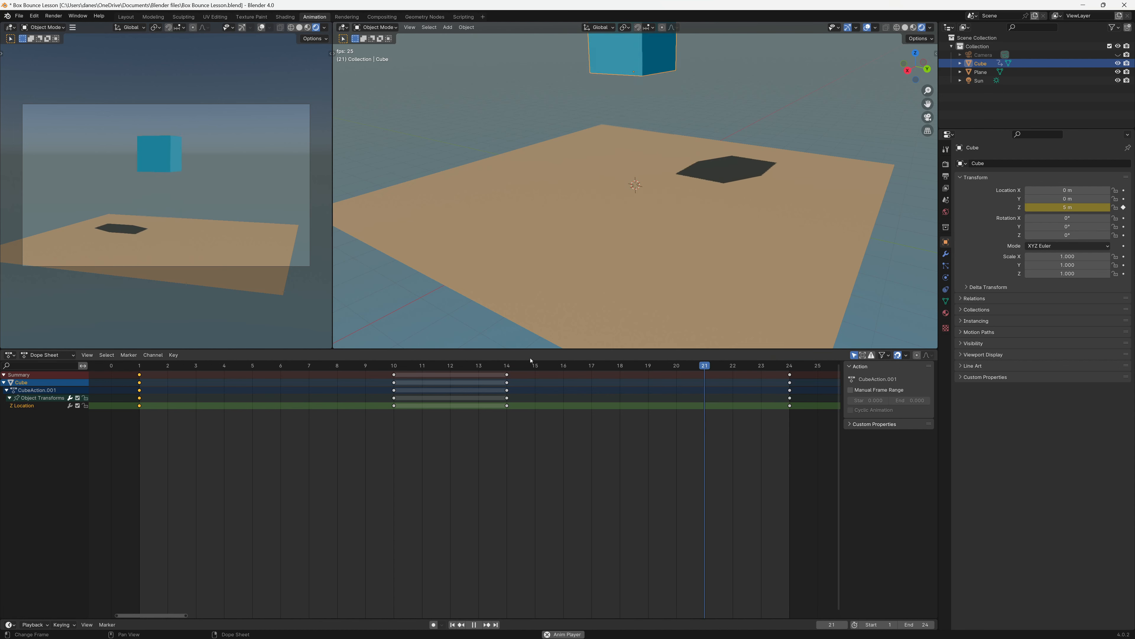
pyautogui.press('space')
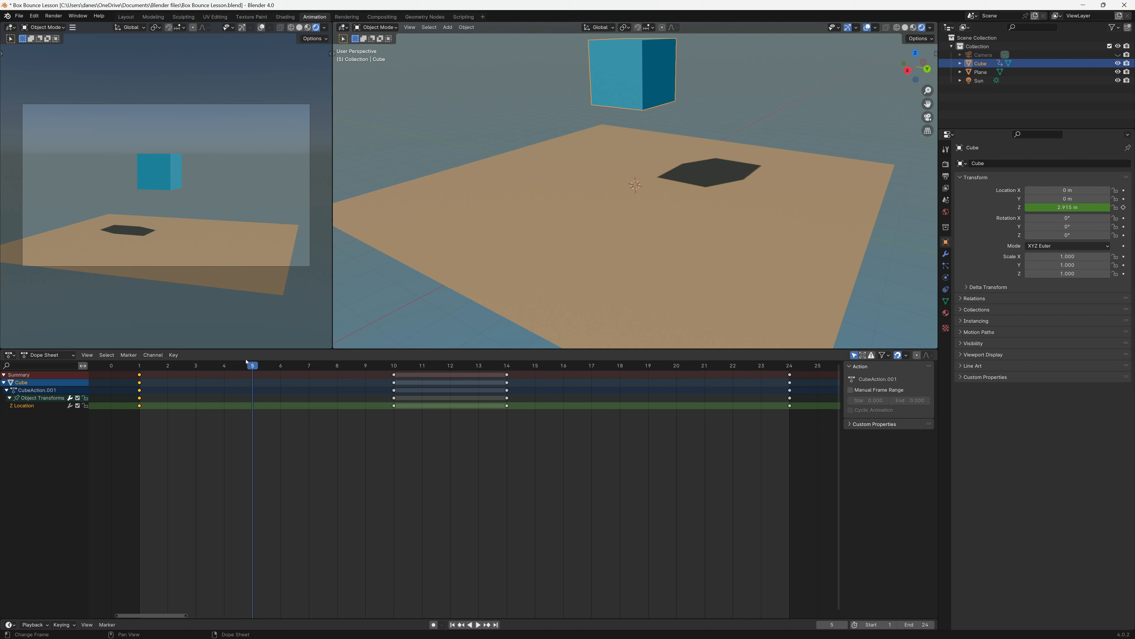
pyautogui.moveTo(250, 366); pyautogui.dragTo(392, 381)
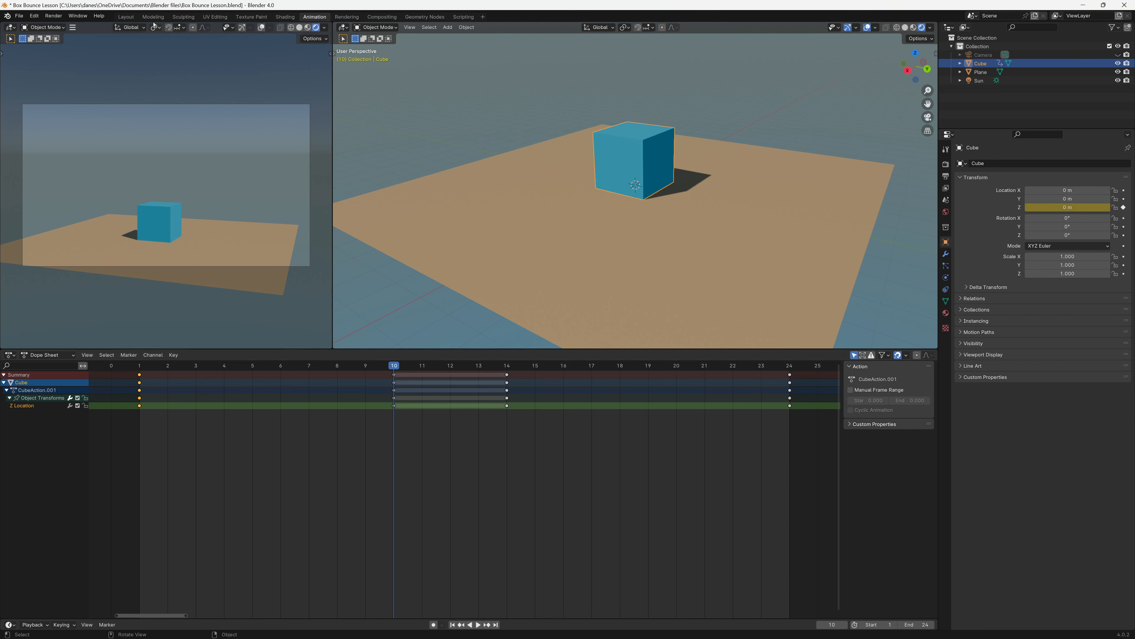
# Check the default F-Curve interpolation in the Animation preferences, and close the preferences.
pyautogui.click(34, 16)
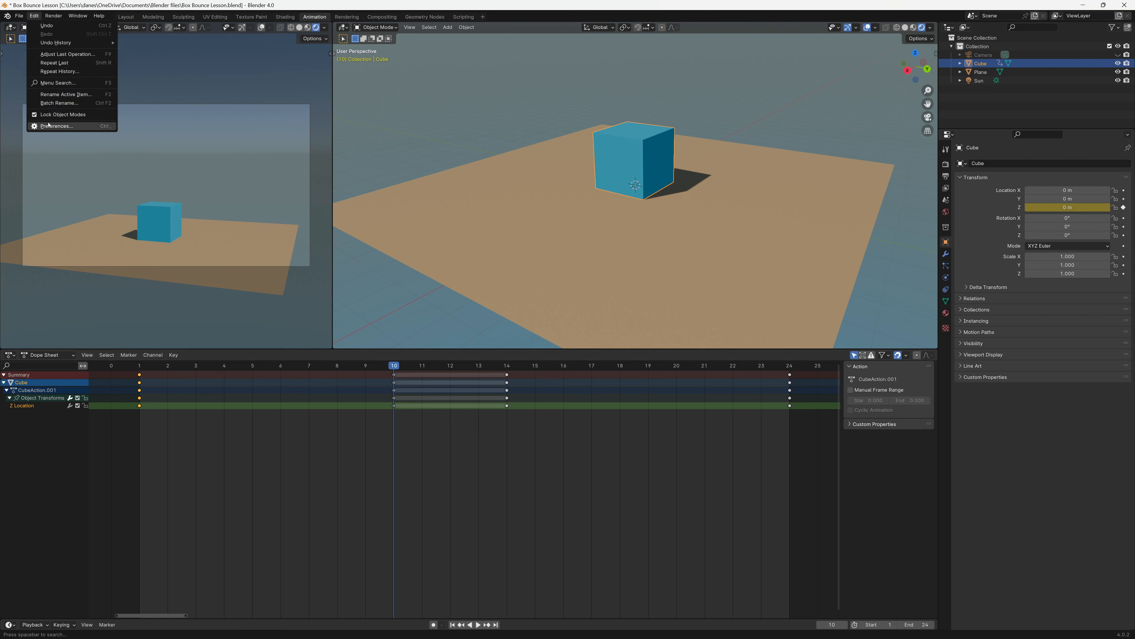
pyautogui.click(57, 126)
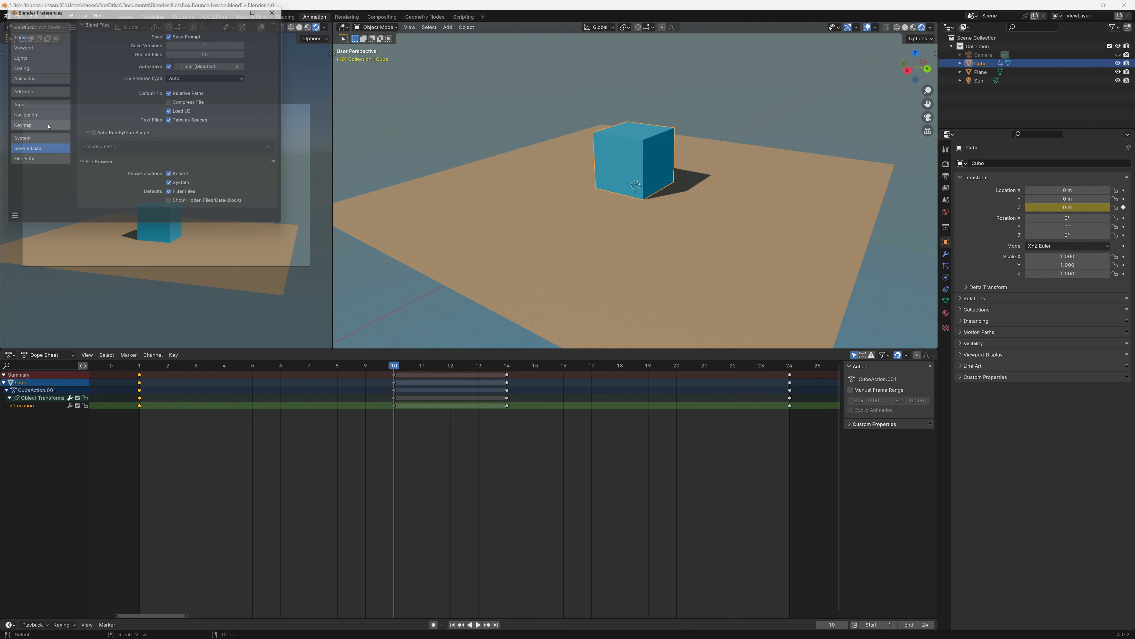
pyautogui.click(36, 77)
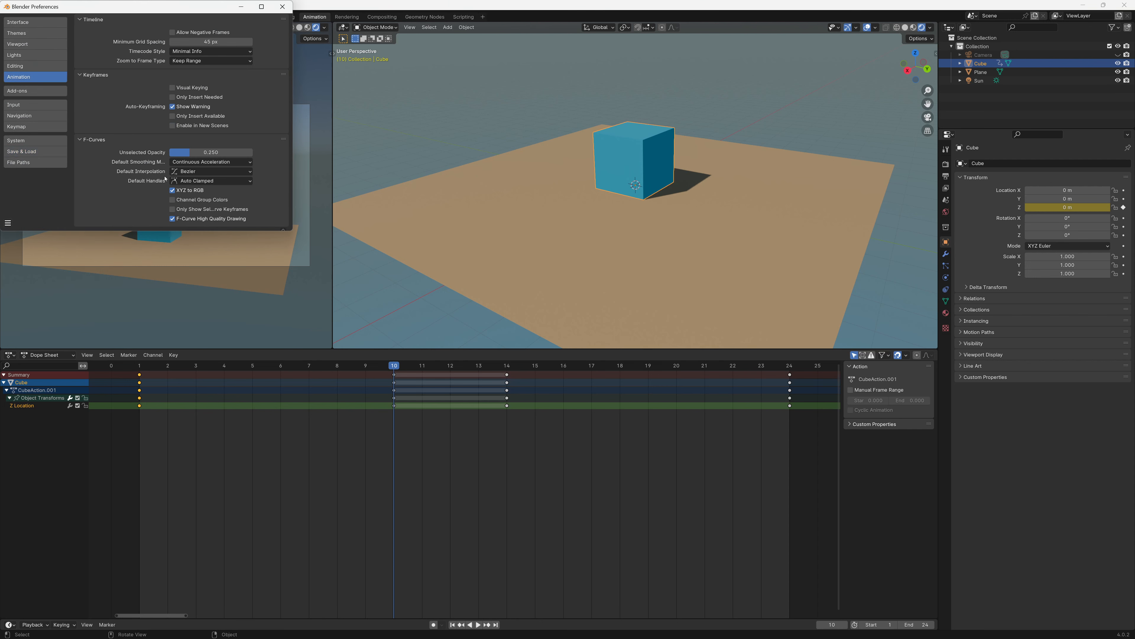
pyautogui.click(205, 172)
pyautogui.click(282, 6)
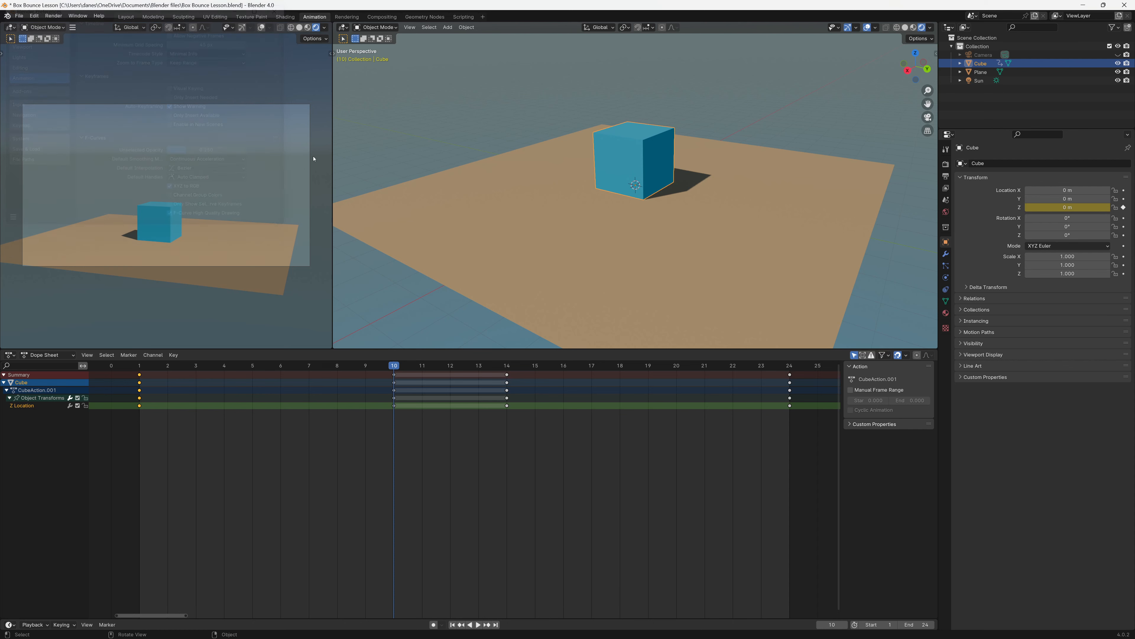
# Review the cube's motion from frame 1 by playback and scrubbing, ending on frame 16.
pyautogui.press('space')
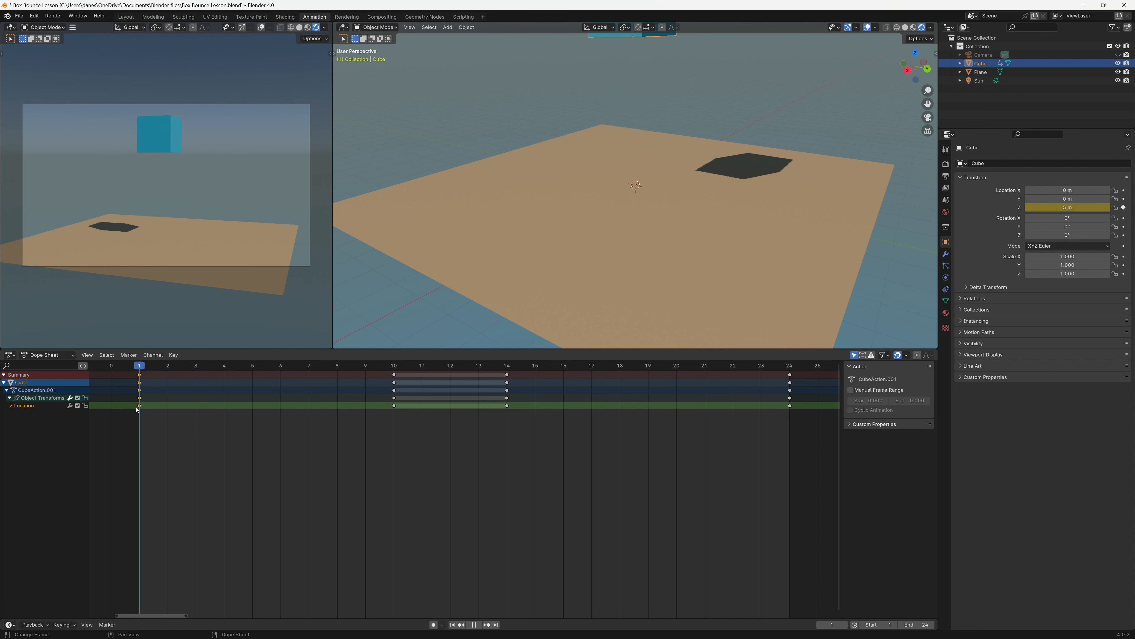
pyautogui.moveTo(136, 409); pyautogui.dragTo(563, 471)
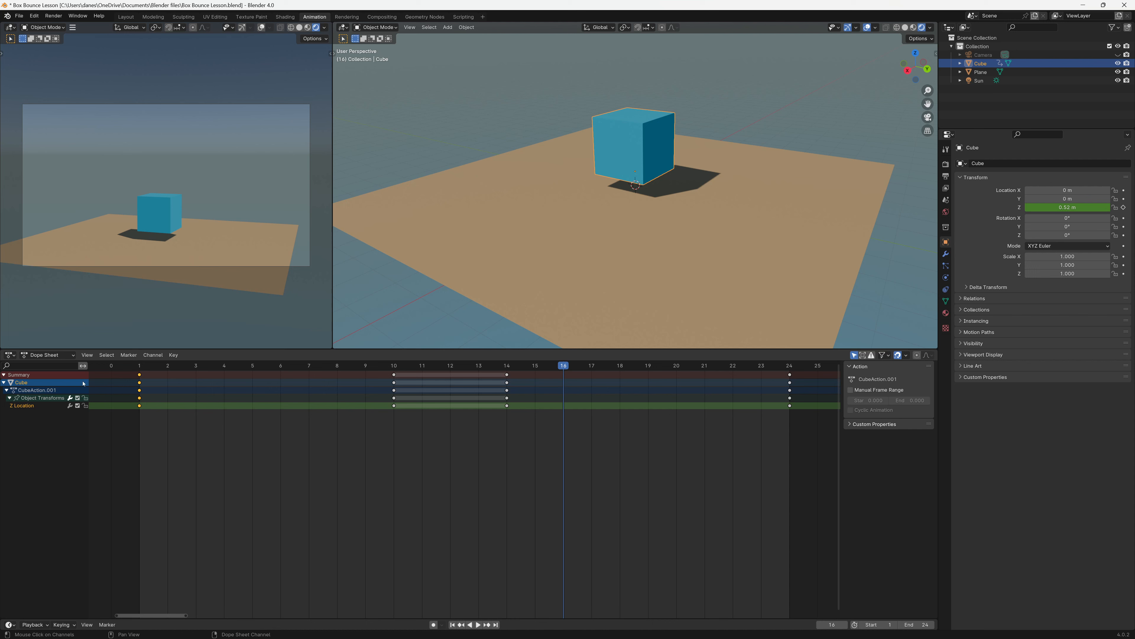
# Replace the Dope Sheet with the Graph Editor, and select all keyframes on the cube's Z Location curve.
pyautogui.click(53, 355)
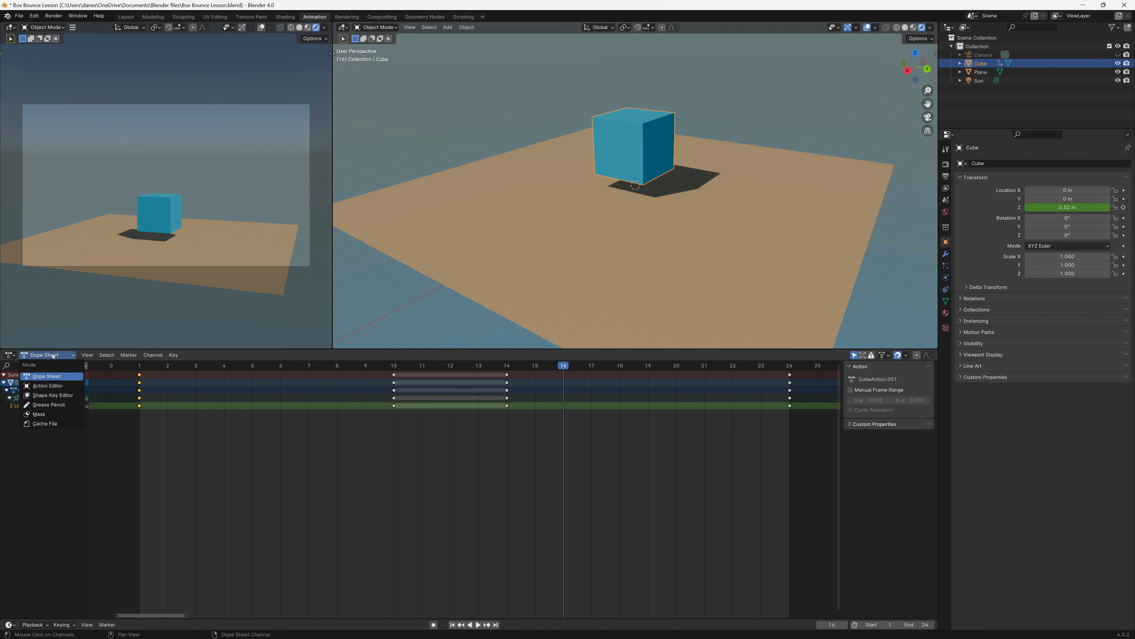
pyautogui.click(11, 356)
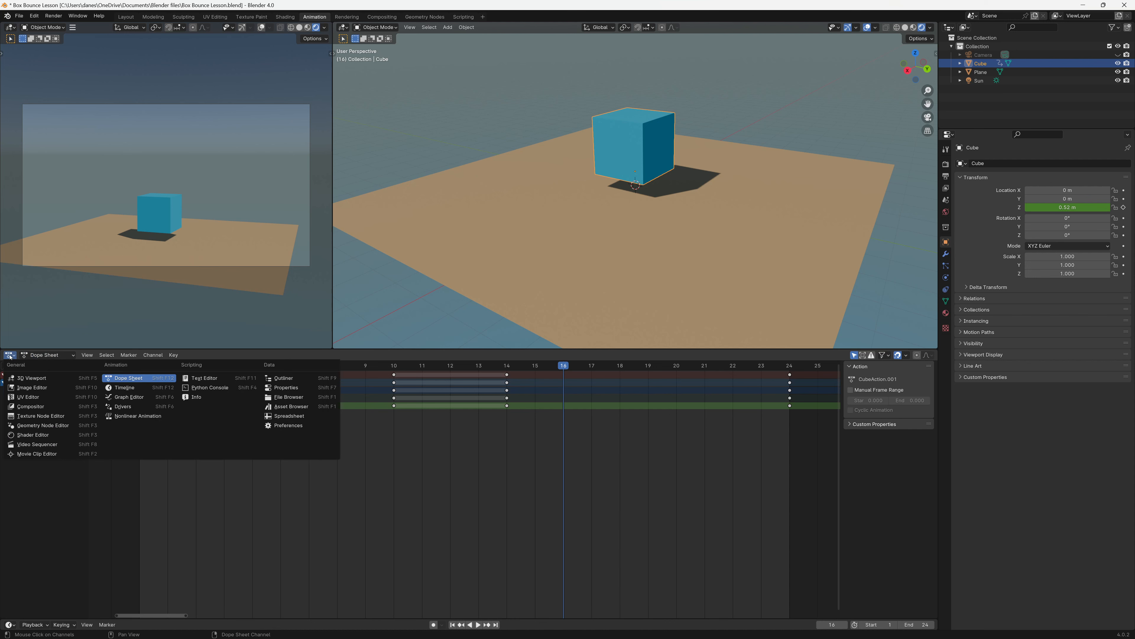
pyautogui.click(129, 397)
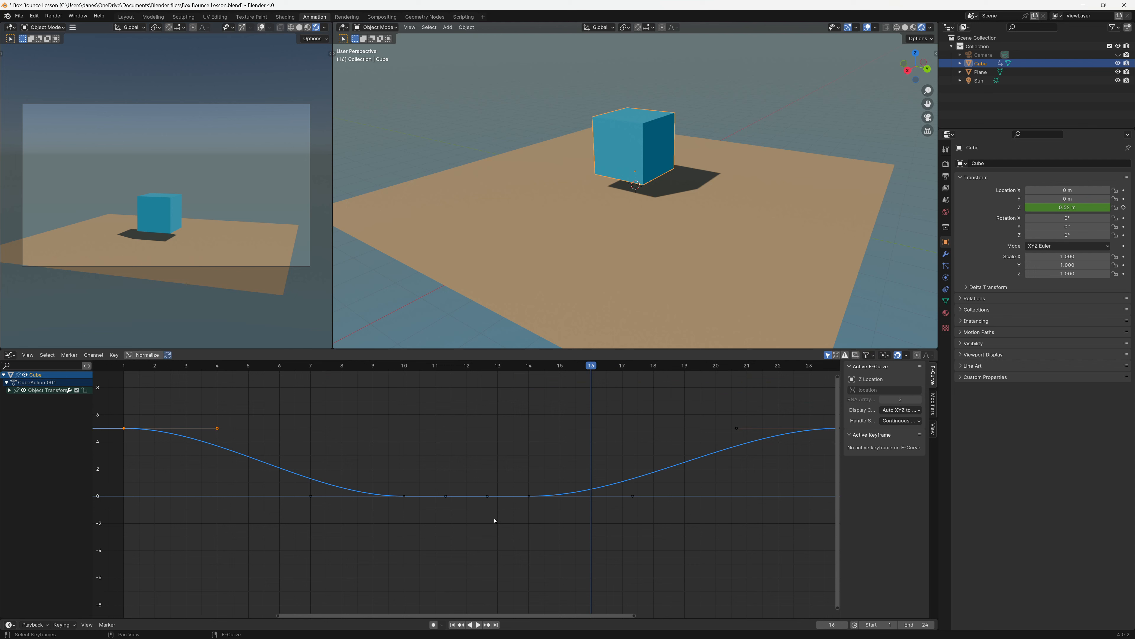
pyautogui.press('a')
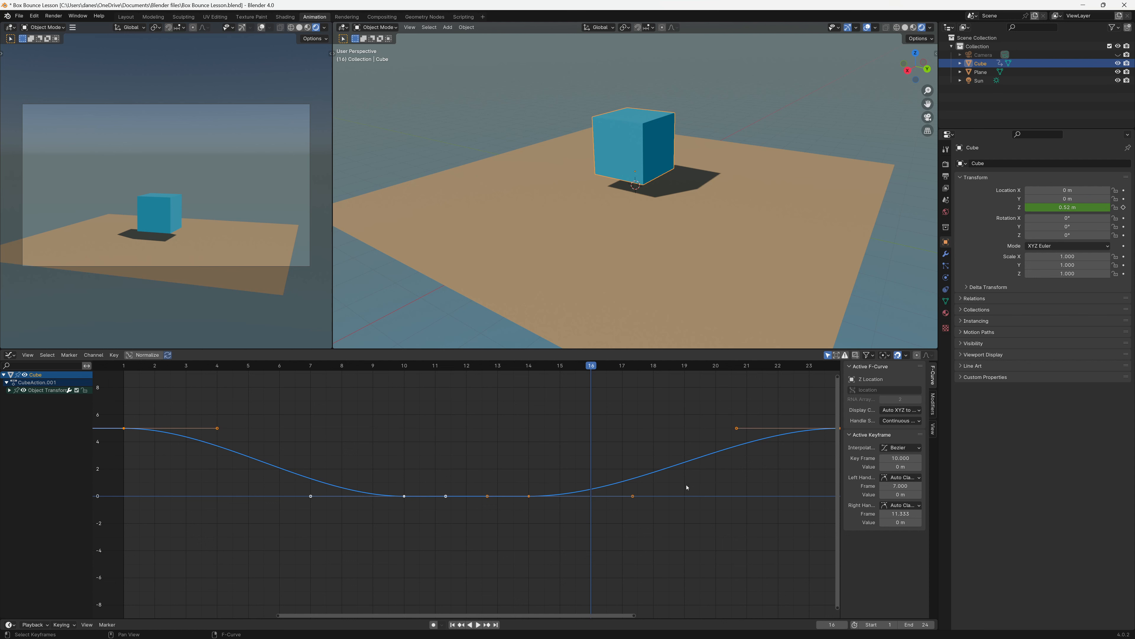
# Frame the whole Z Location curve and review the cube's fall from frame 1 by scrubbing and playback, ending at the frame 10 ground contact.
pyautogui.scroll(-1, 654, 491)
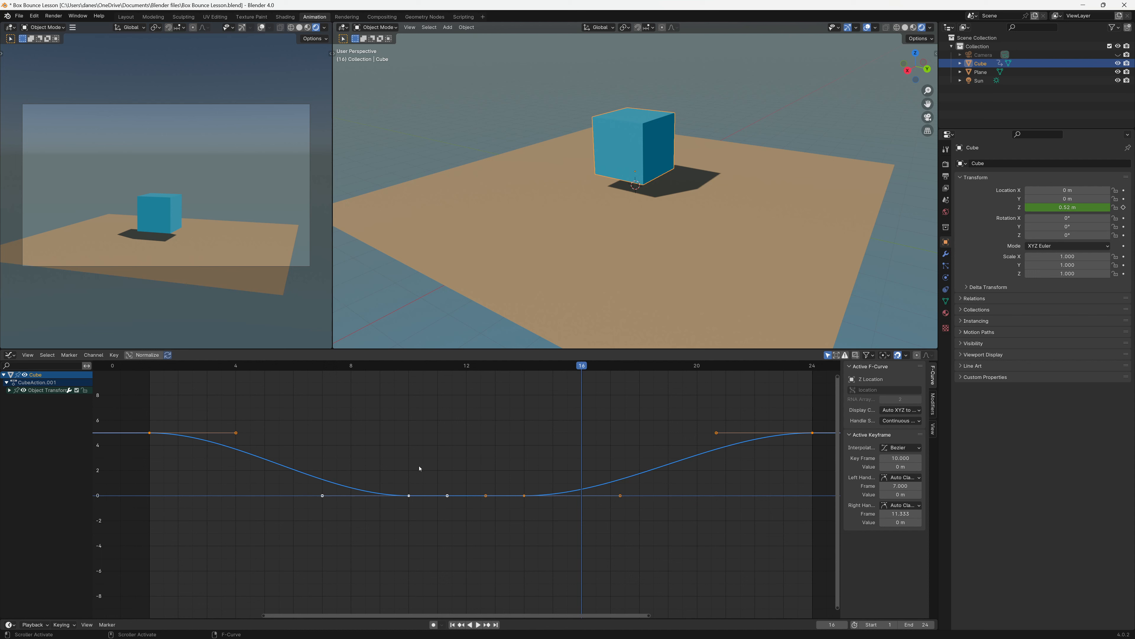
pyautogui.moveTo(582, 366); pyautogui.dragTo(154, 389)
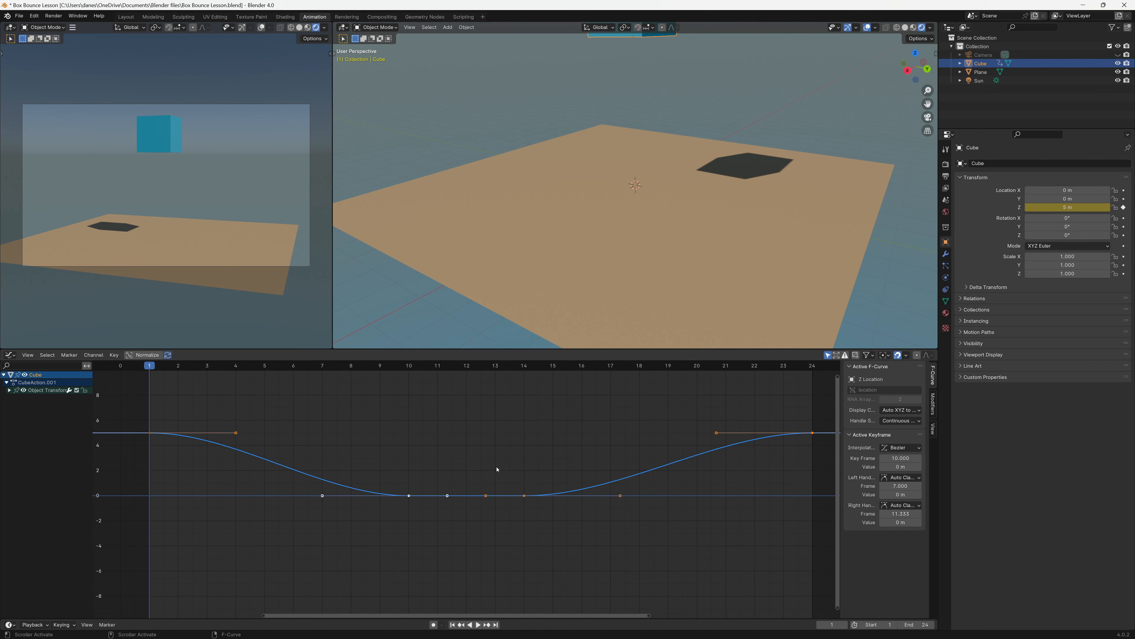
pyautogui.press('`')
pyautogui.click(420, 466)
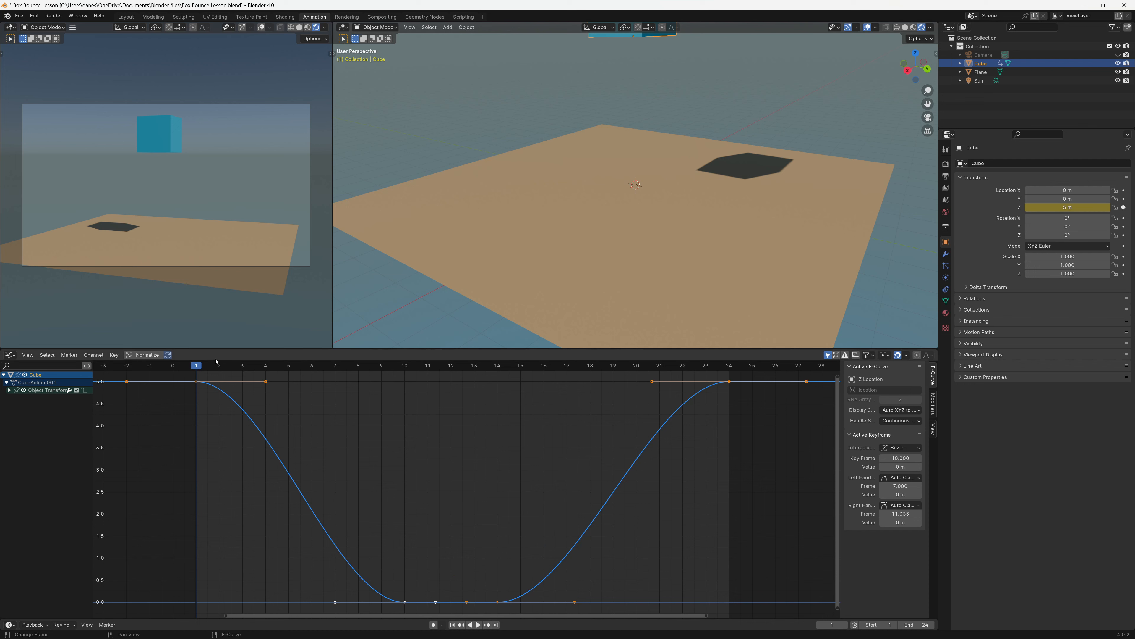
pyautogui.moveTo(196, 366); pyautogui.dragTo(323, 508)
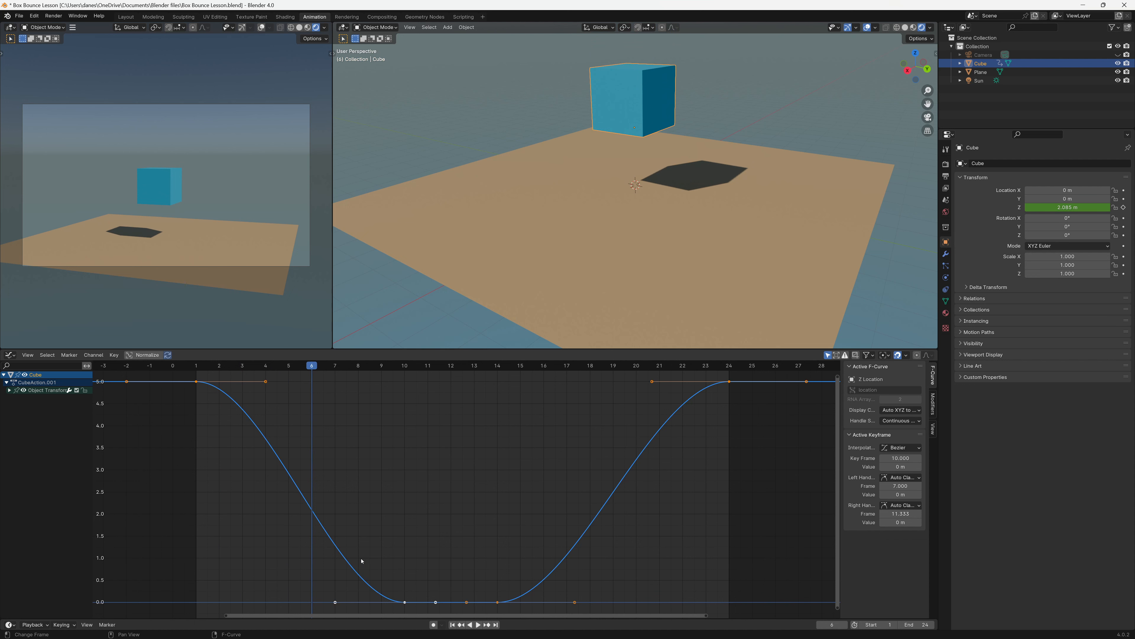
pyautogui.moveTo(308, 364); pyautogui.dragTo(221, 377)
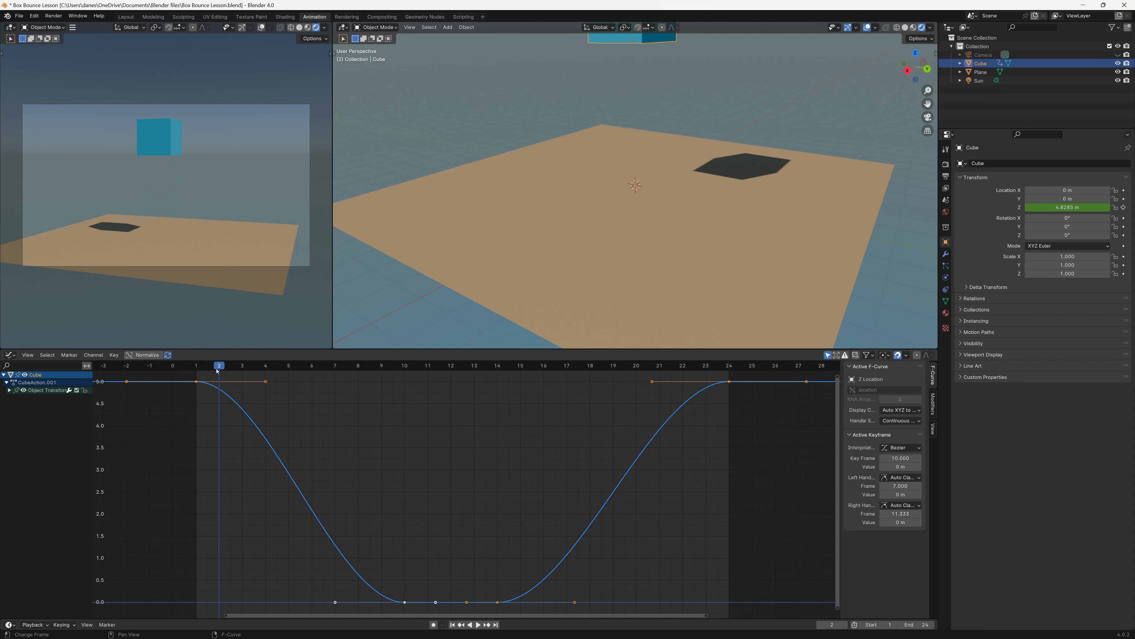
pyautogui.press('space')
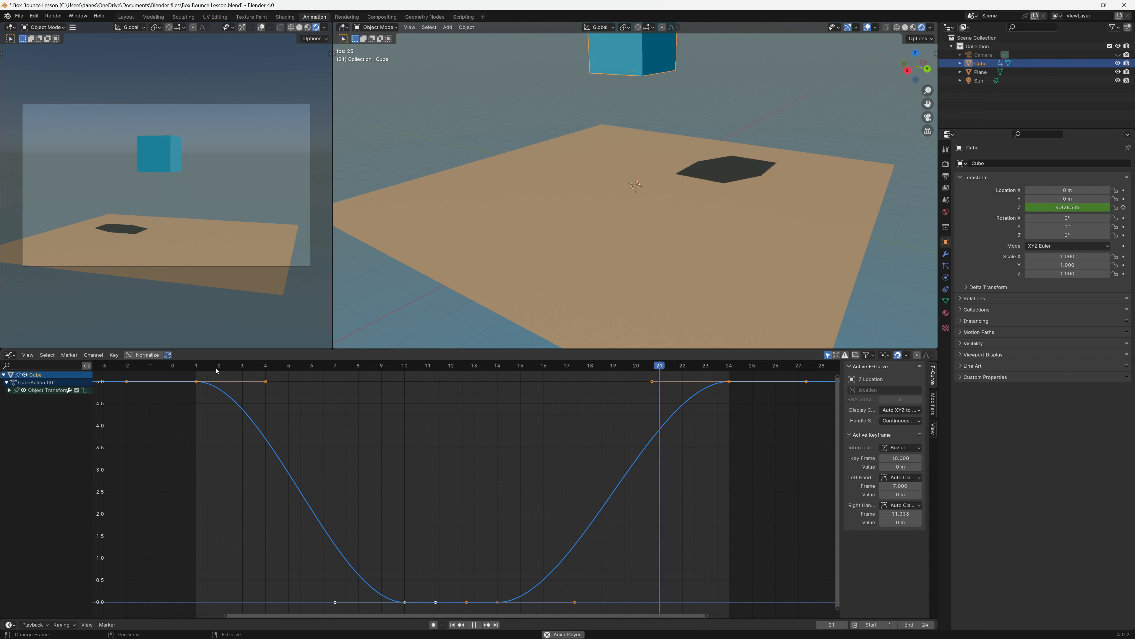
pyautogui.press('space')
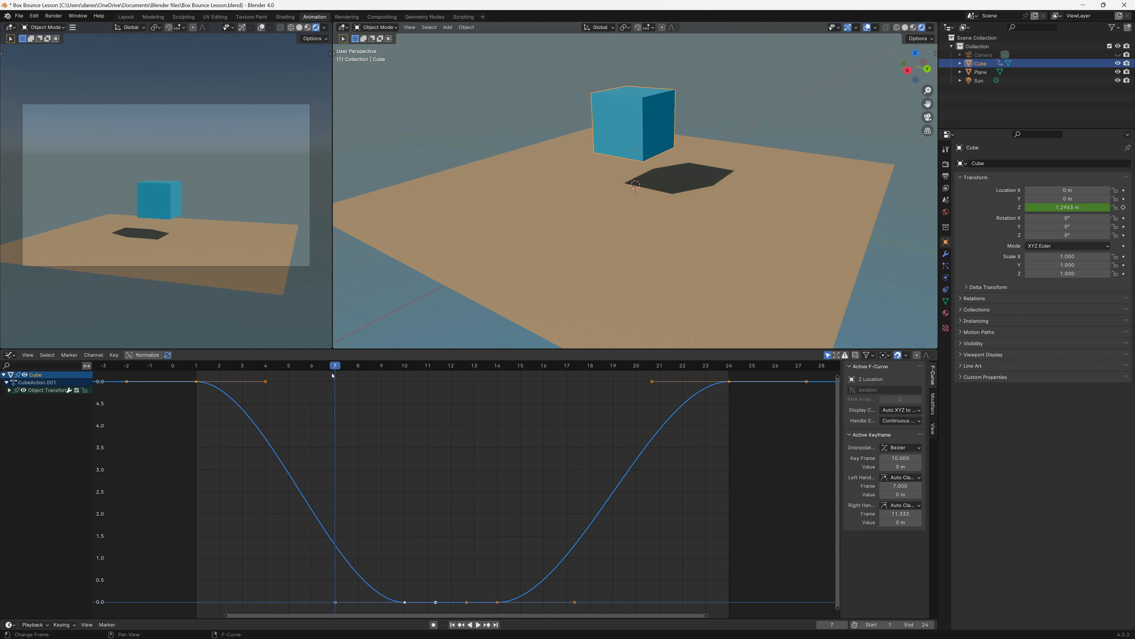
pyautogui.press('space')
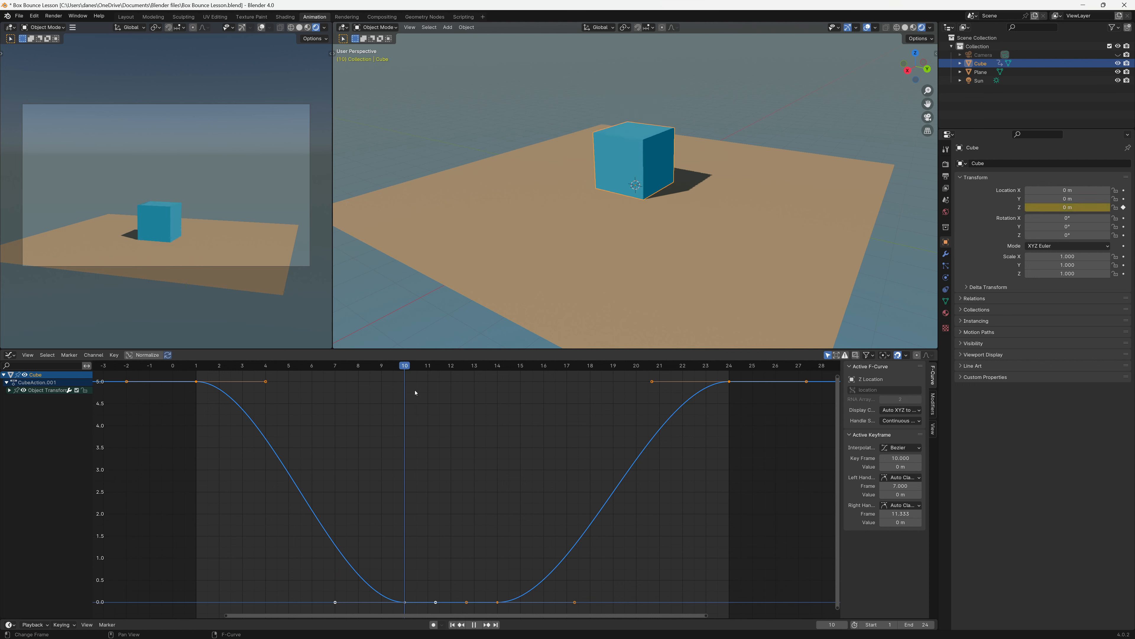
pyautogui.press('space')
# Review the end of the ground hold and the takeoff between frames 13 and 15, ending on frame 15.
pyautogui.press('Left')
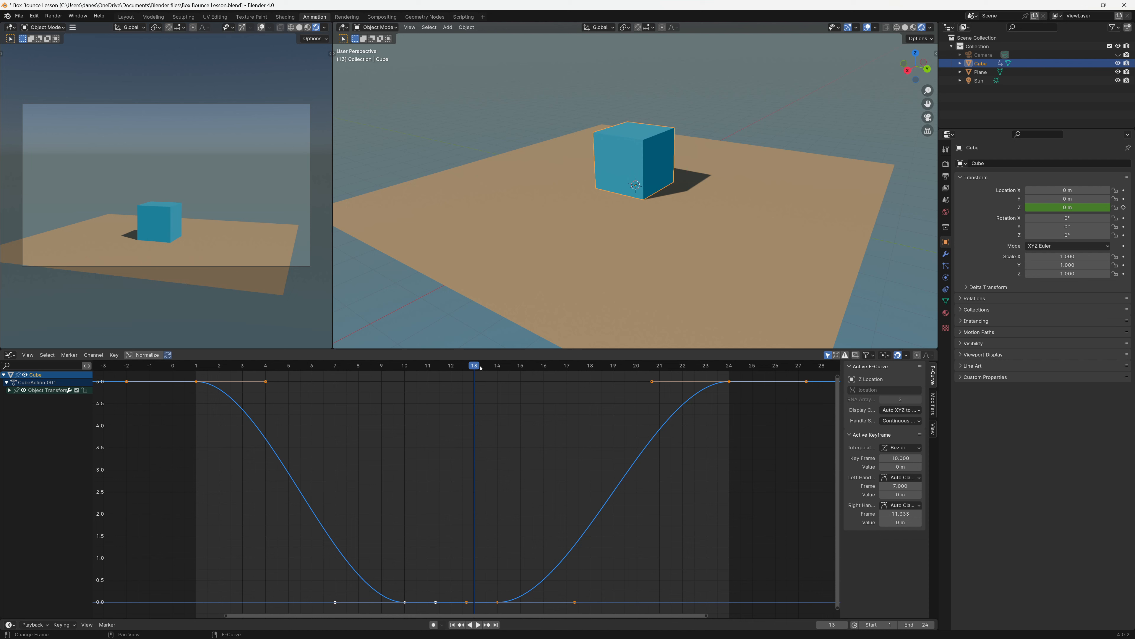
pyautogui.press('space')
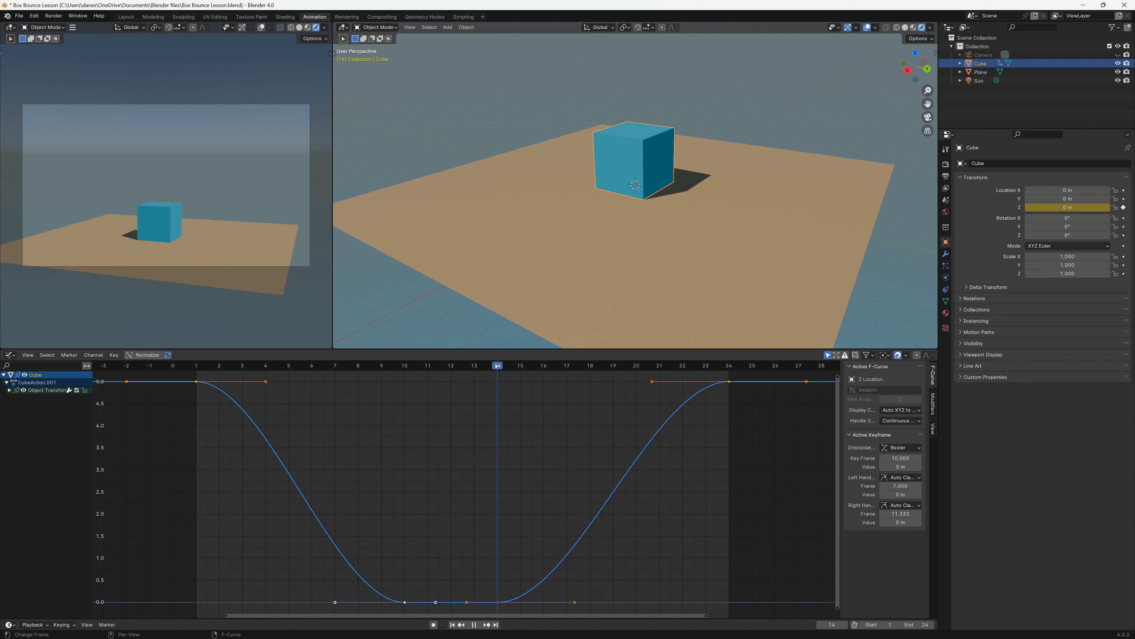
pyautogui.press('space')
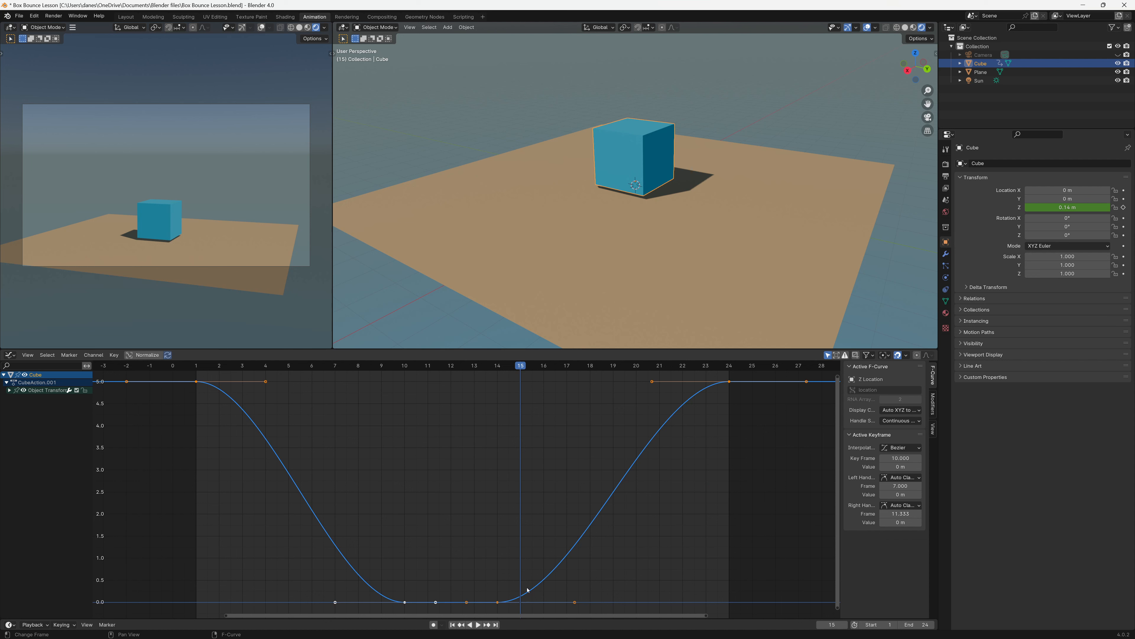
pyautogui.press('Left')
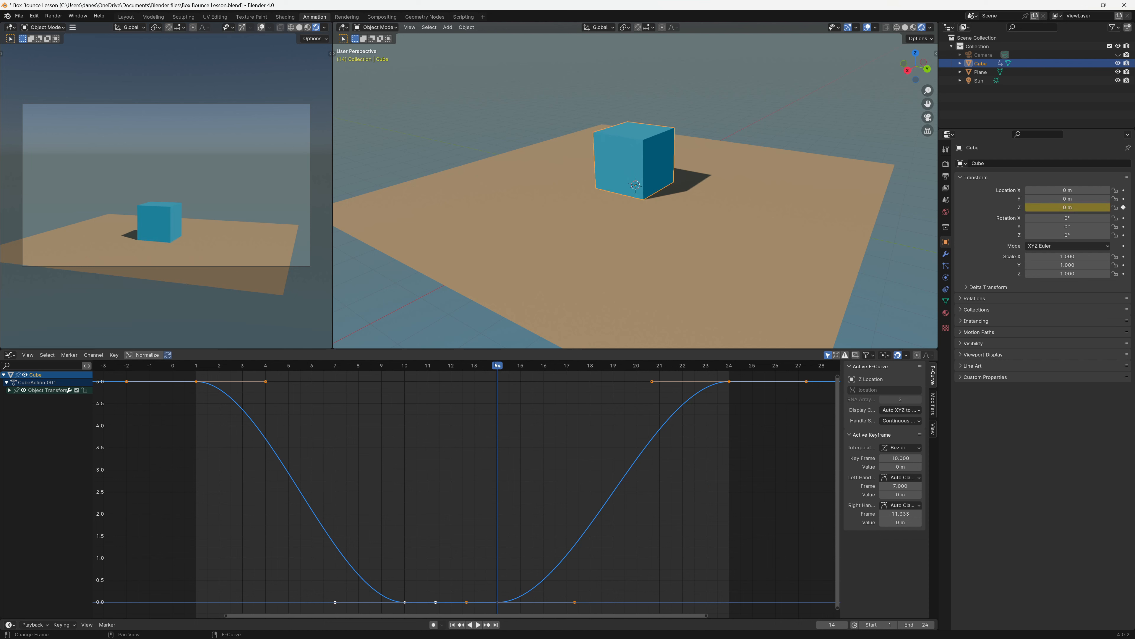
pyautogui.press('space')
pyautogui.press('space')
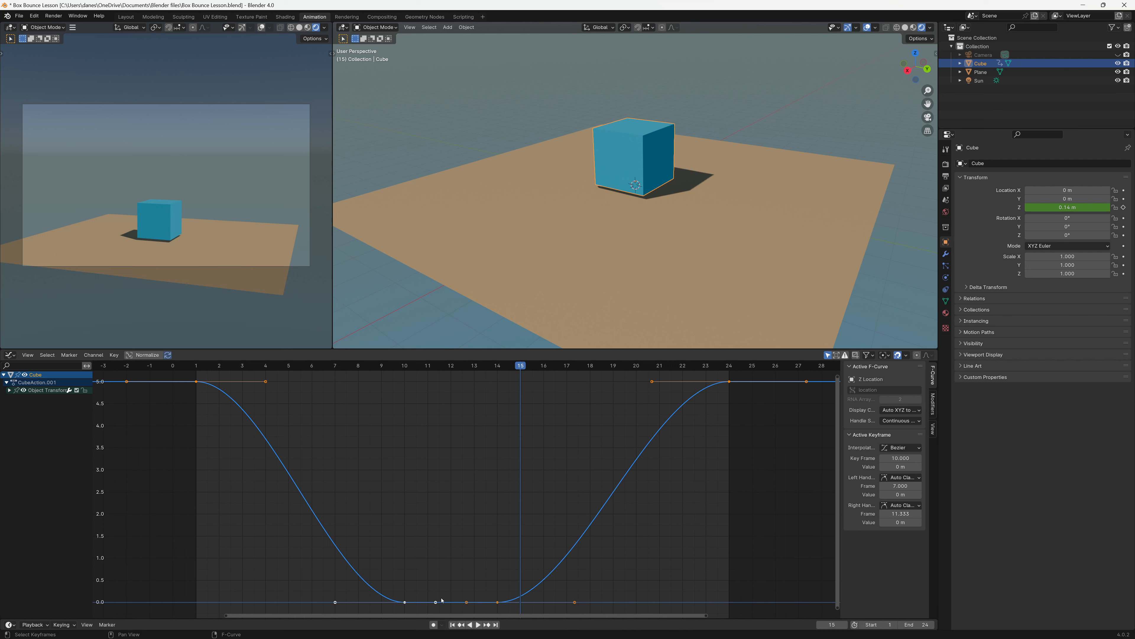
pyautogui.click(399, 579)
pyautogui.moveTo(387, 546); pyautogui.dragTo(518, 614)
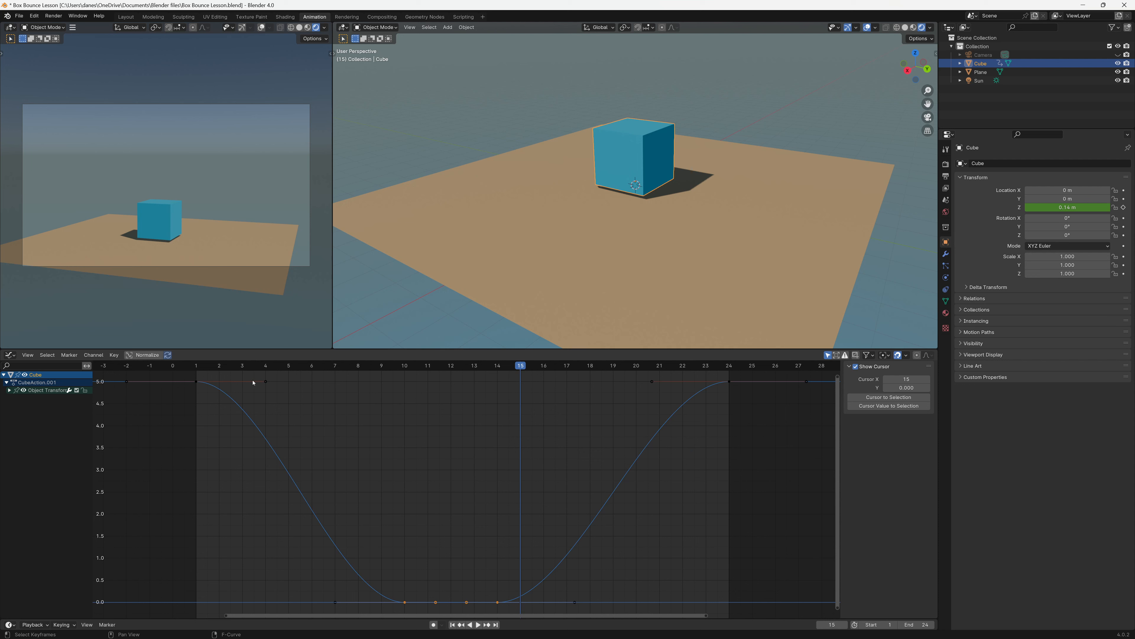
pyautogui.click(447, 566)
pyautogui.moveTo(382, 568); pyautogui.dragTo(410, 620)
pyautogui.moveTo(487, 571); pyautogui.dragTo(500, 607)
pyautogui.click(334, 603)
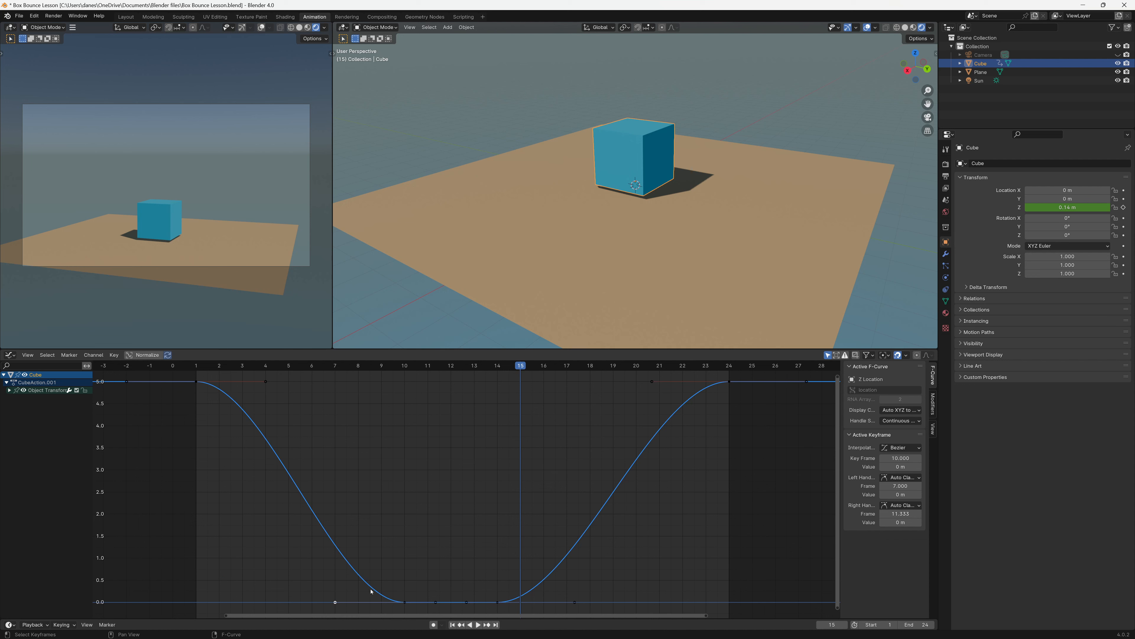
pyautogui.press('g')
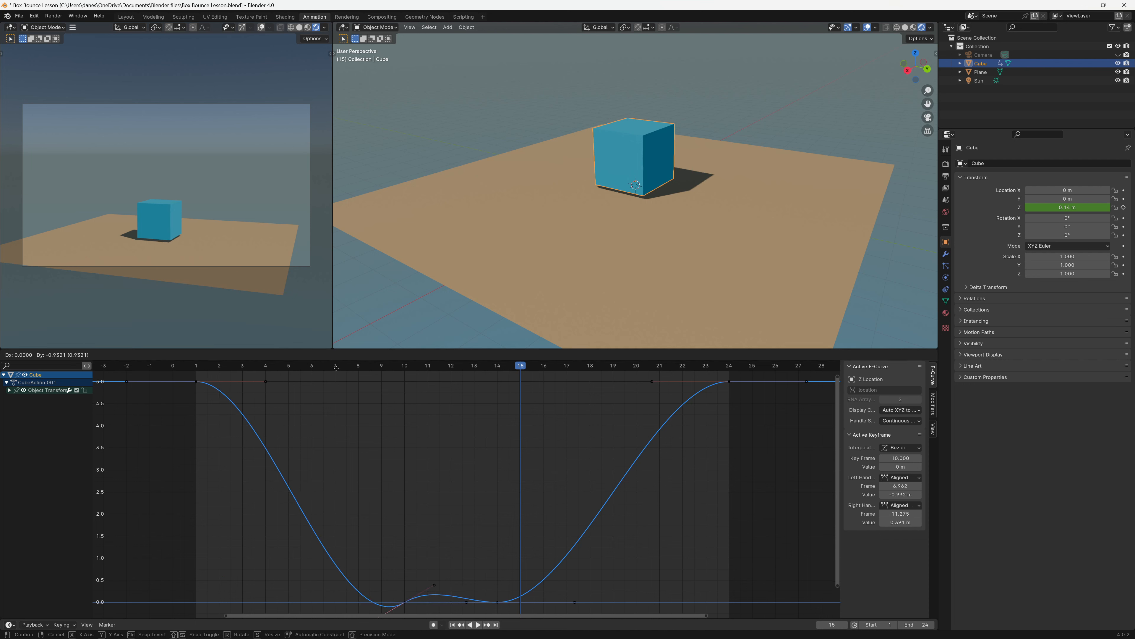
pyautogui.rightClick(346, 577)
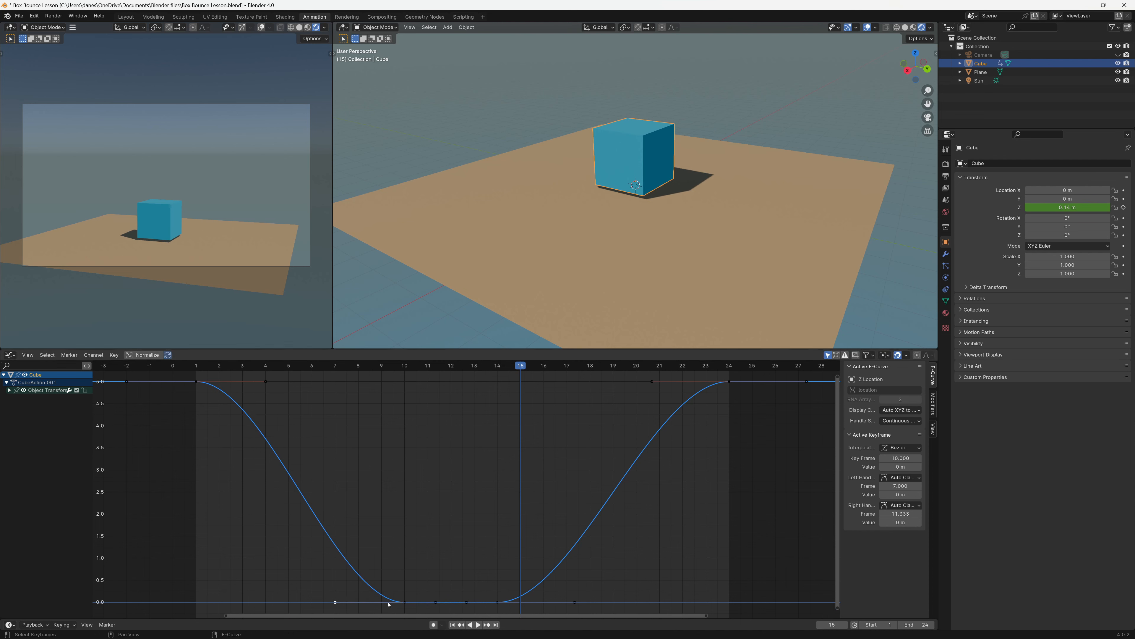
pyautogui.moveTo(393, 585); pyautogui.dragTo(397, 589)
pyautogui.click(436, 602)
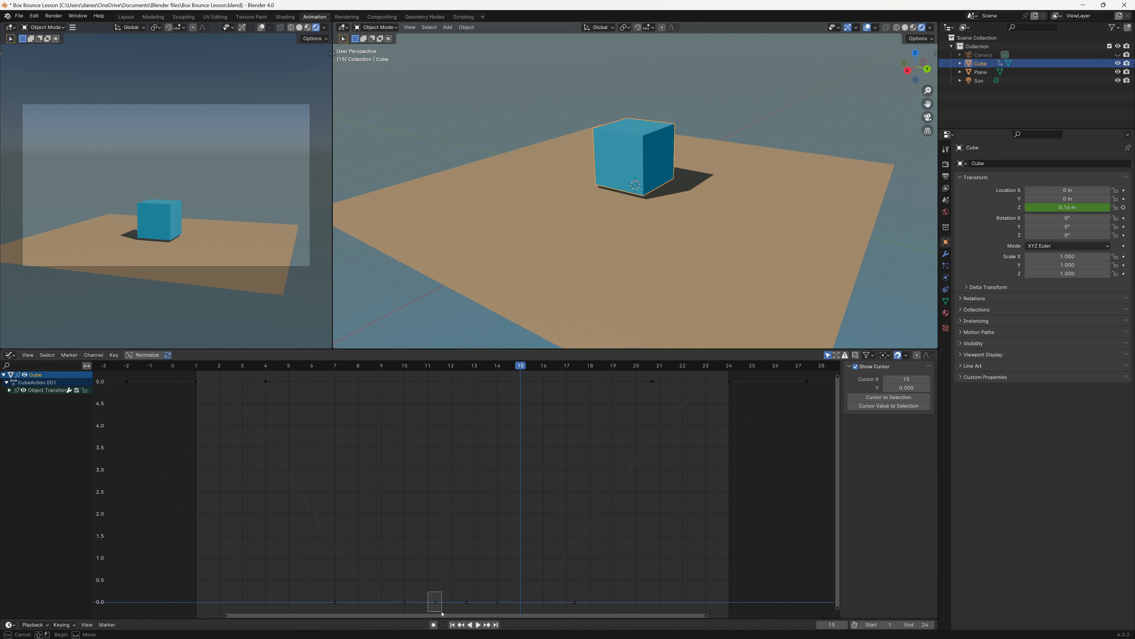
pyautogui.moveTo(319, 591); pyautogui.dragTo(338, 613)
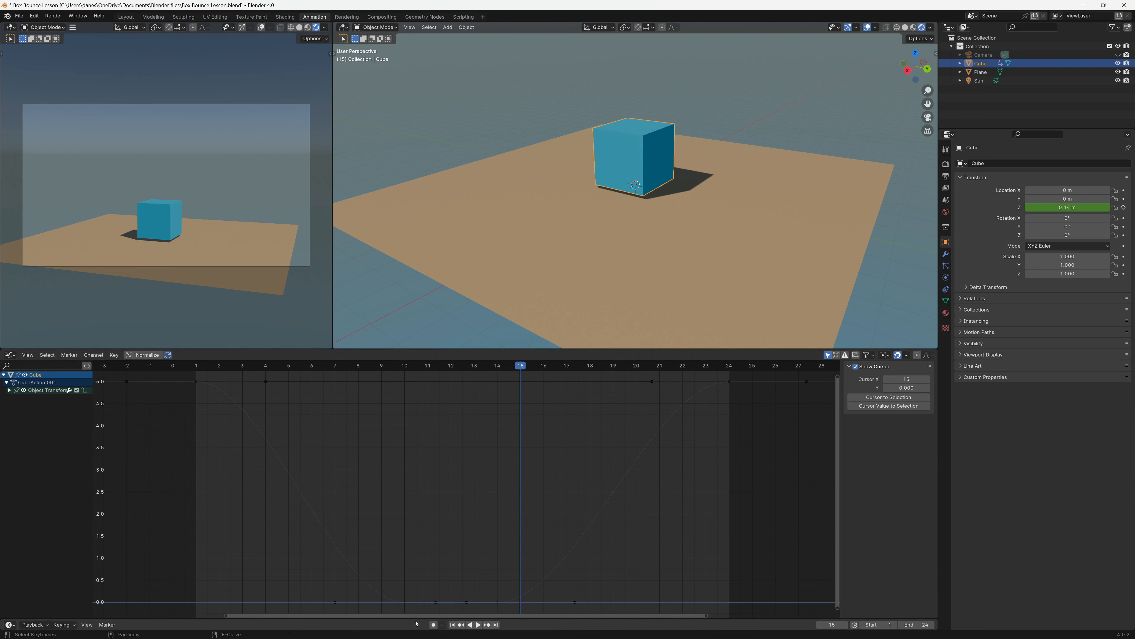
pyautogui.click(497, 605)
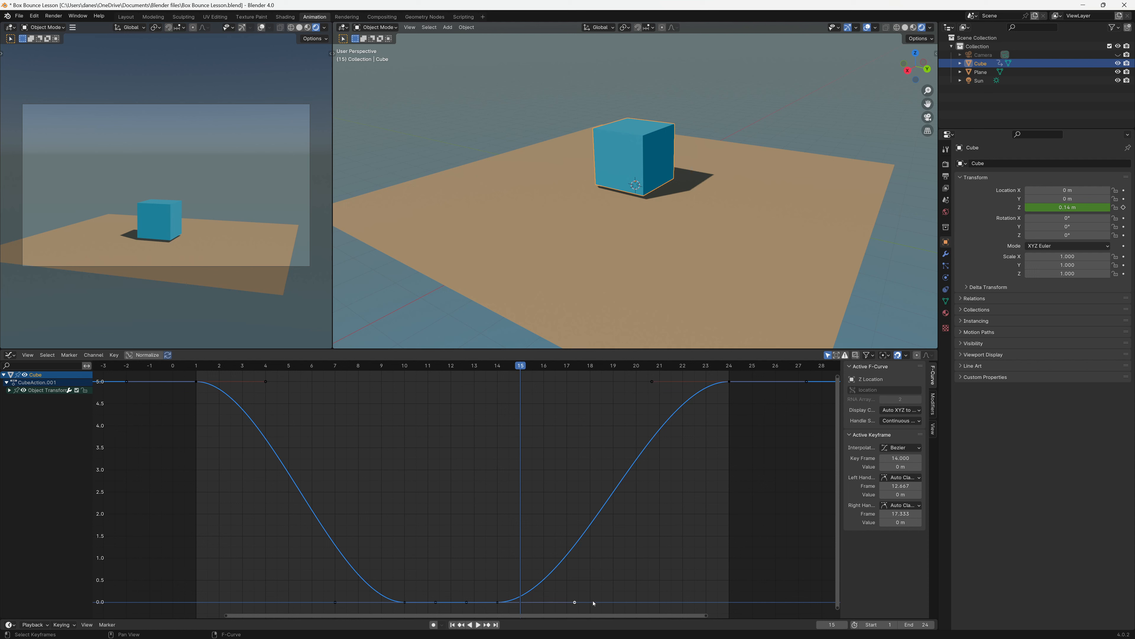
pyautogui.press('g')
pyautogui.rightClick(583, 590)
# Set the handle type of the ground keyframes at frames 10 and 14 to Vector.
pyautogui.moveTo(390, 573); pyautogui.dragTo(510, 616)
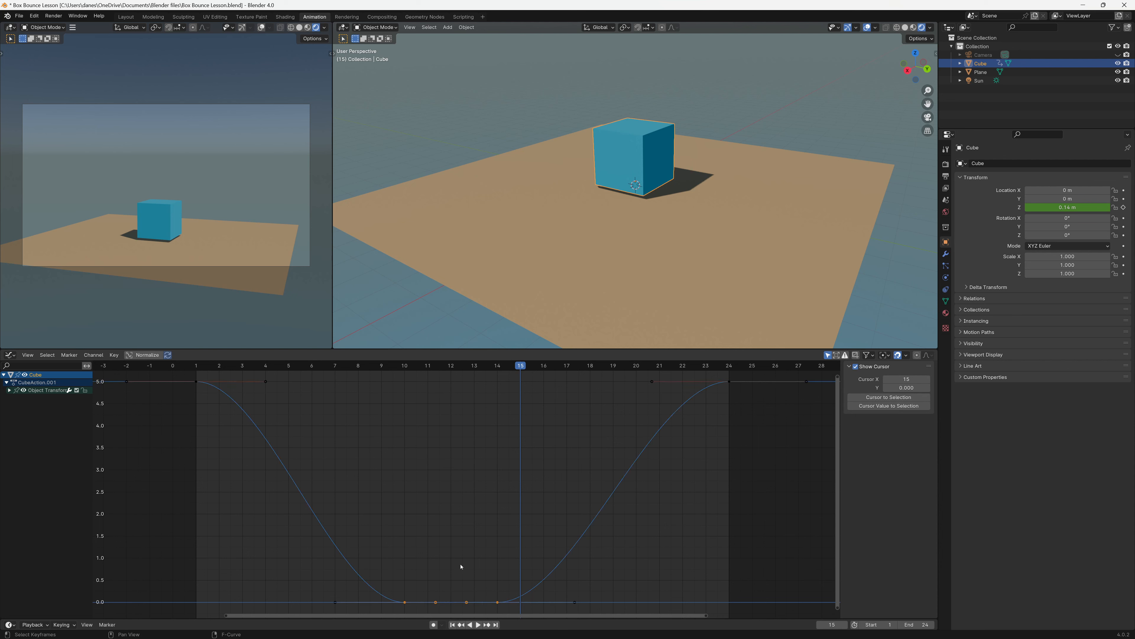
pyautogui.press('v')
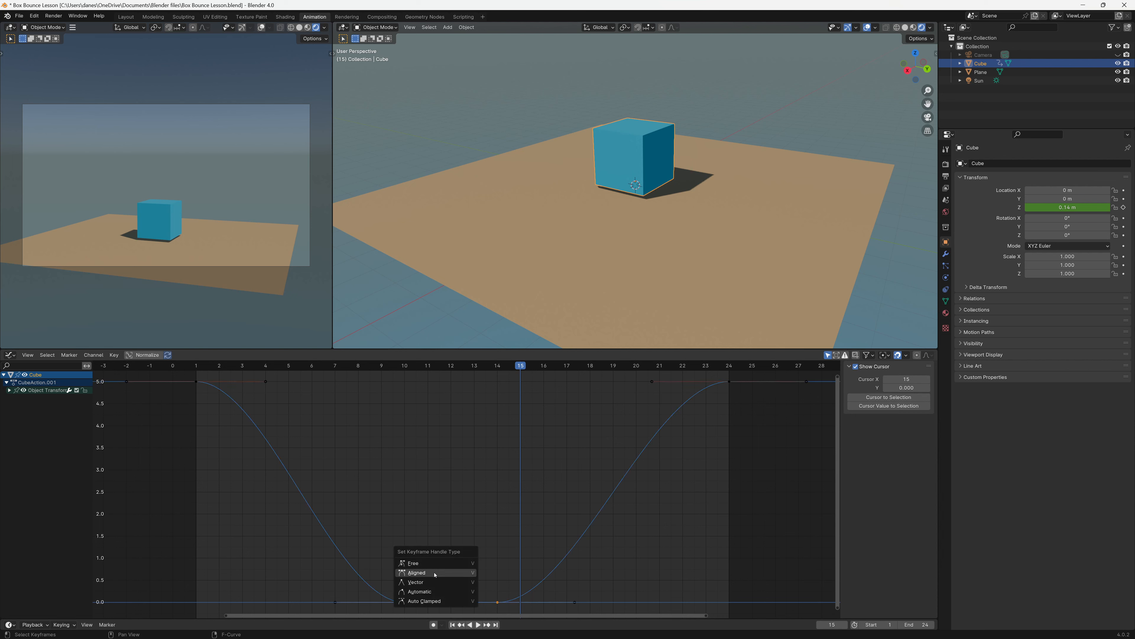
pyautogui.click(432, 582)
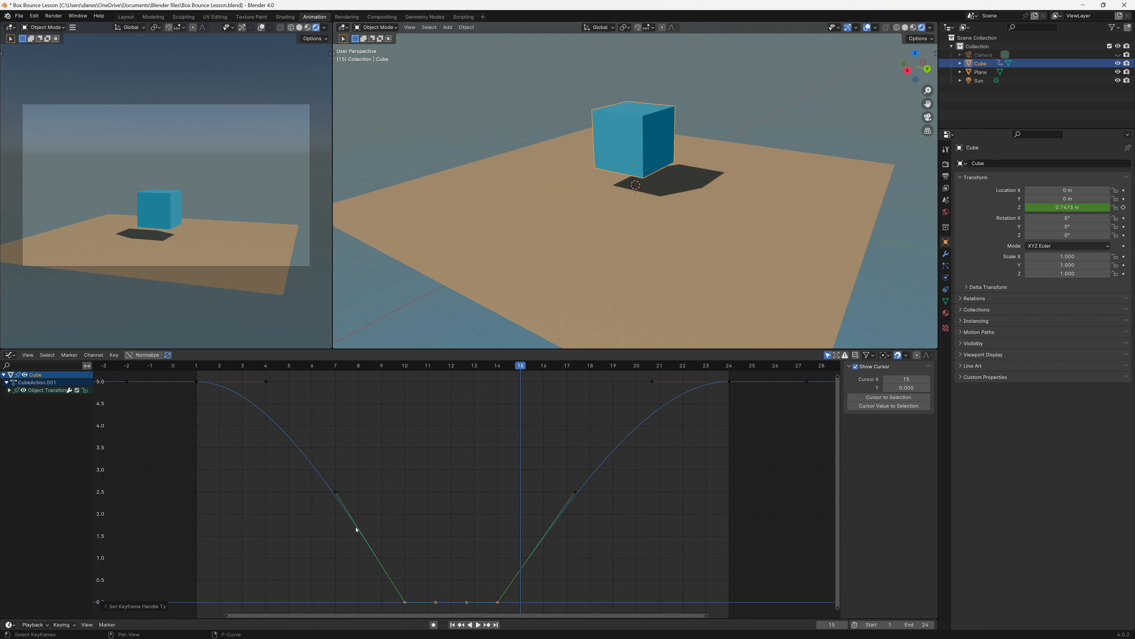
# Examine the handles of all the curve's keyframes and play back the bounce, stopping on frame 8.
pyautogui.click(336, 492)
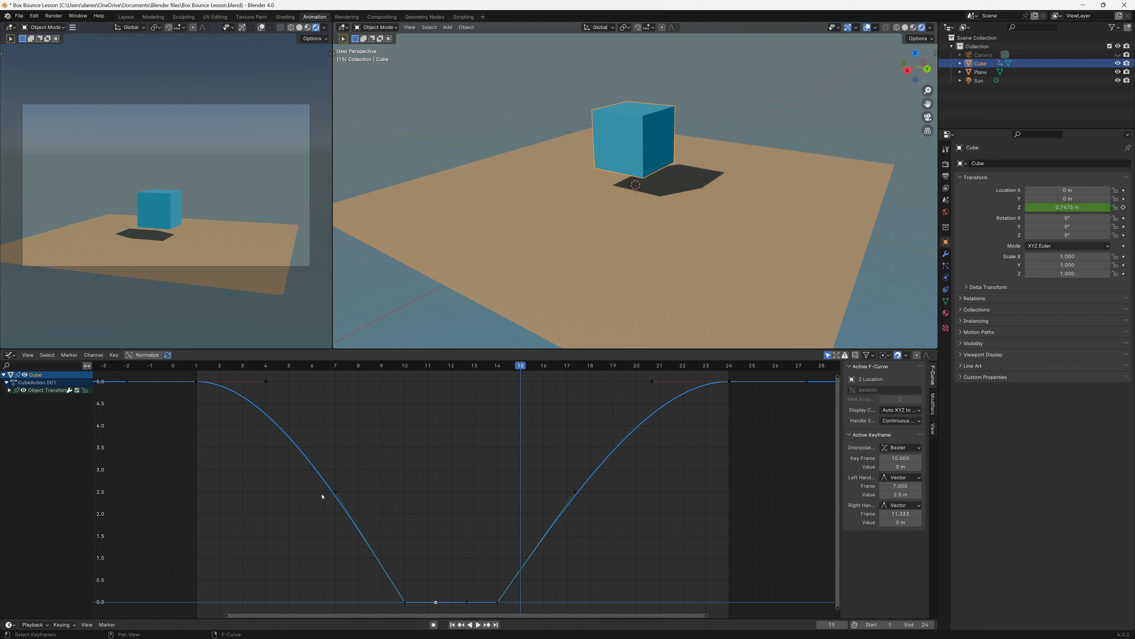
pyautogui.hotkey('alt', 'a')
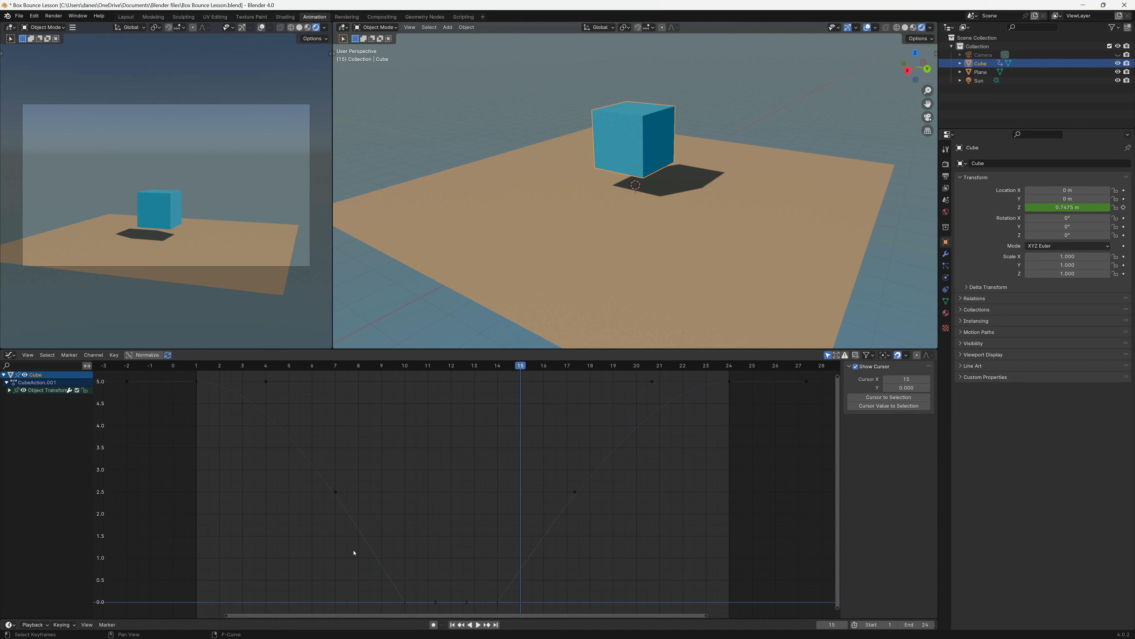
pyautogui.press('a')
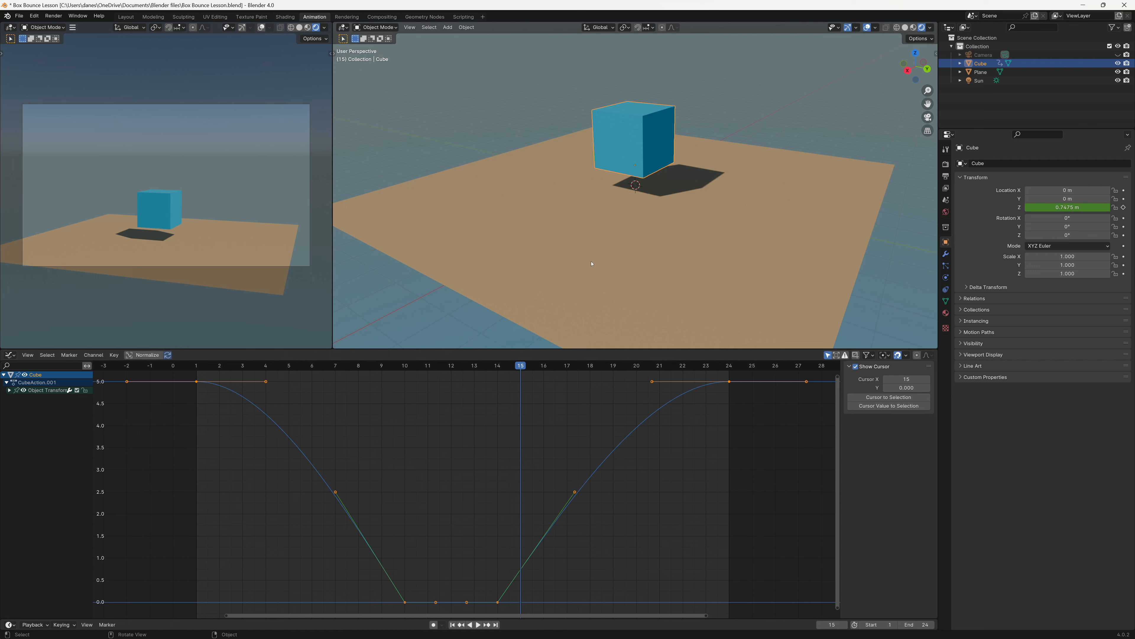
pyautogui.press('space')
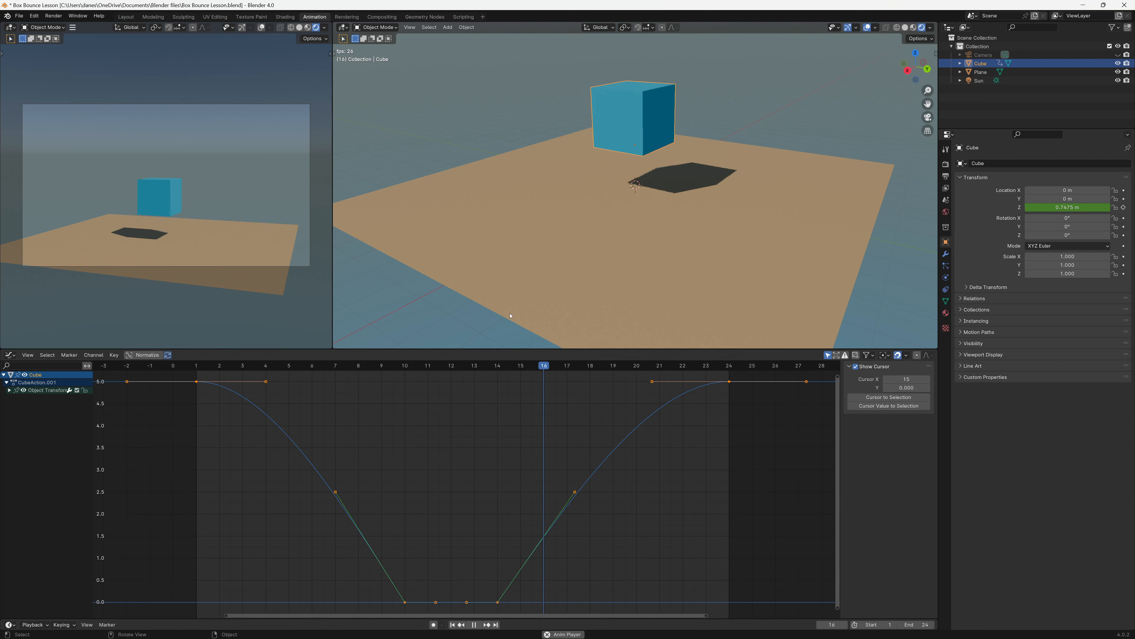
pyautogui.press('space')
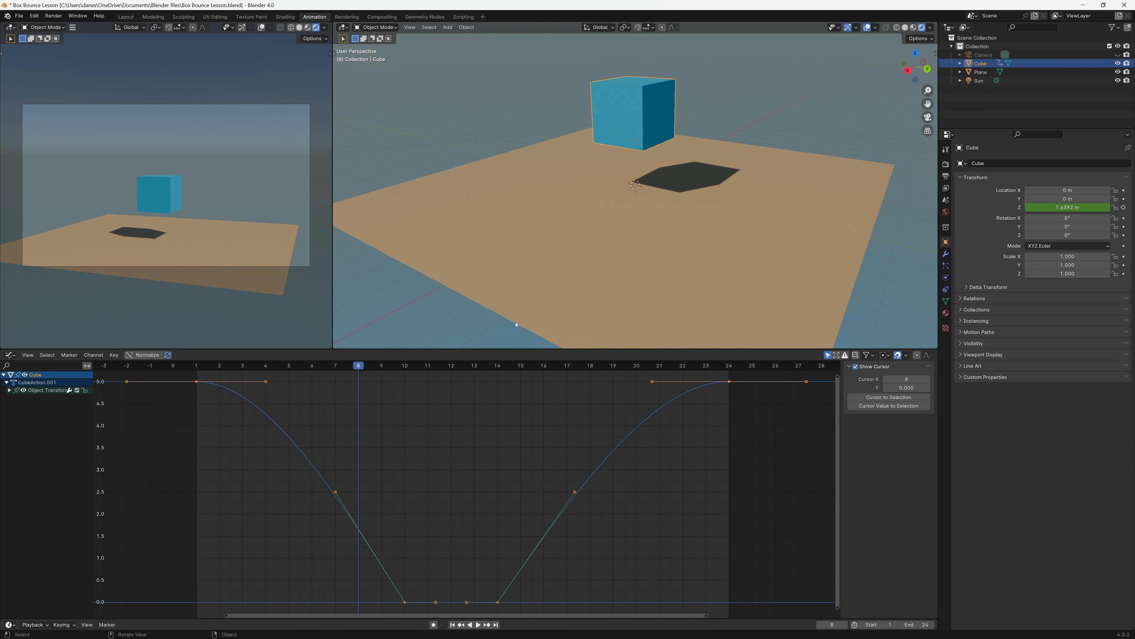
# Move the left handle of the frame 10 keyframe straight above it, to frame 10 at about 2.74 m, and play back the fall.
pyautogui.click(336, 492)
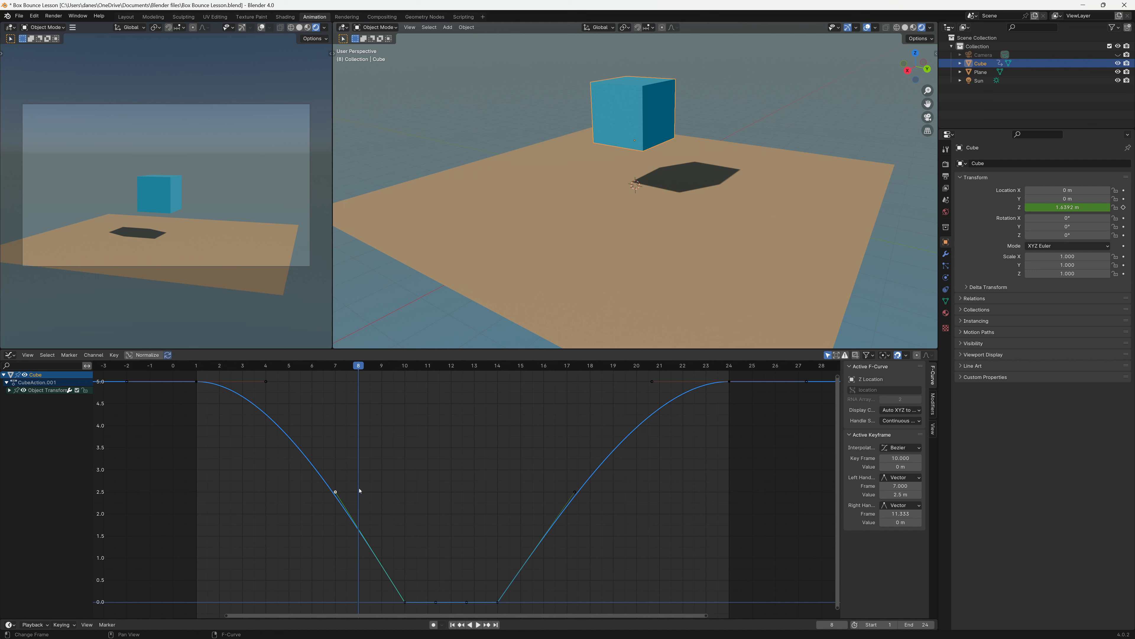
pyautogui.press('g')
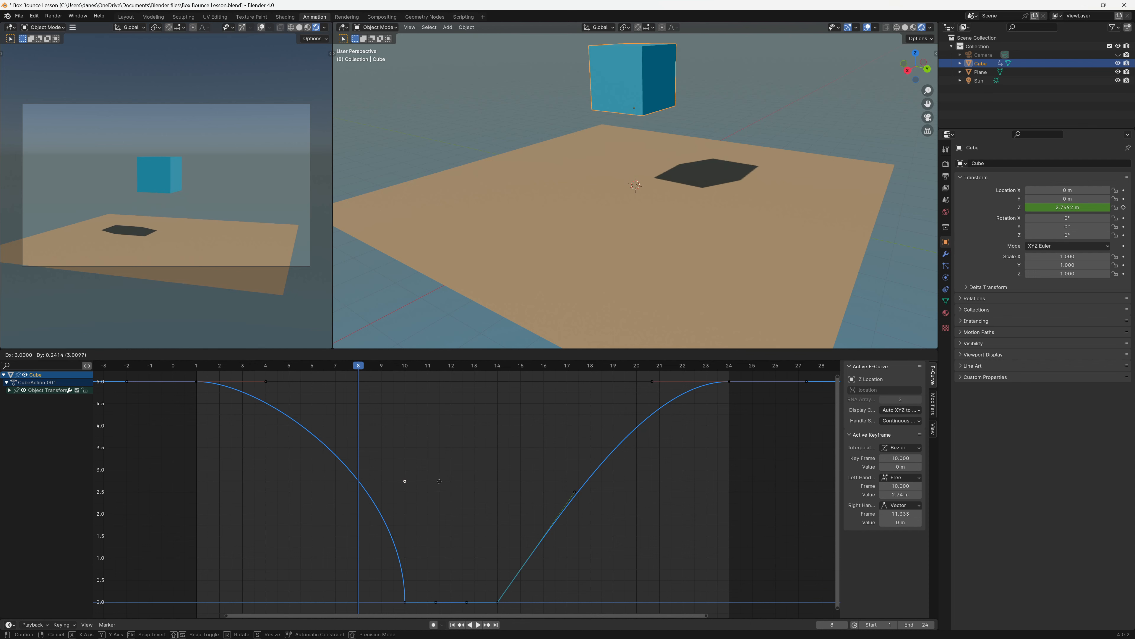
pyautogui.click(439, 481)
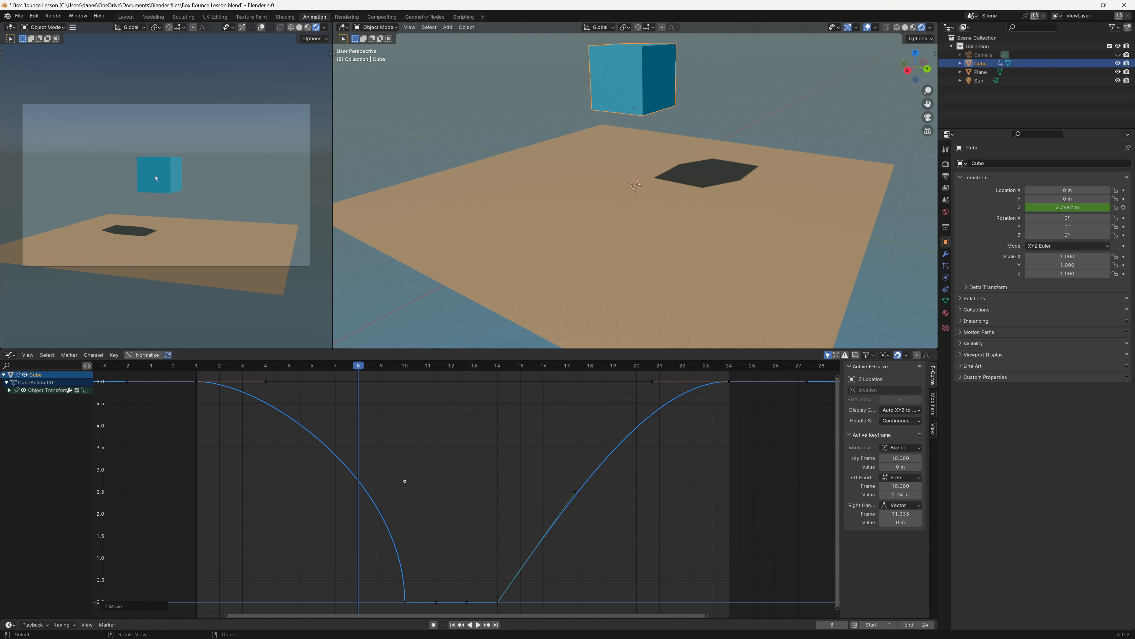
pyautogui.press('space')
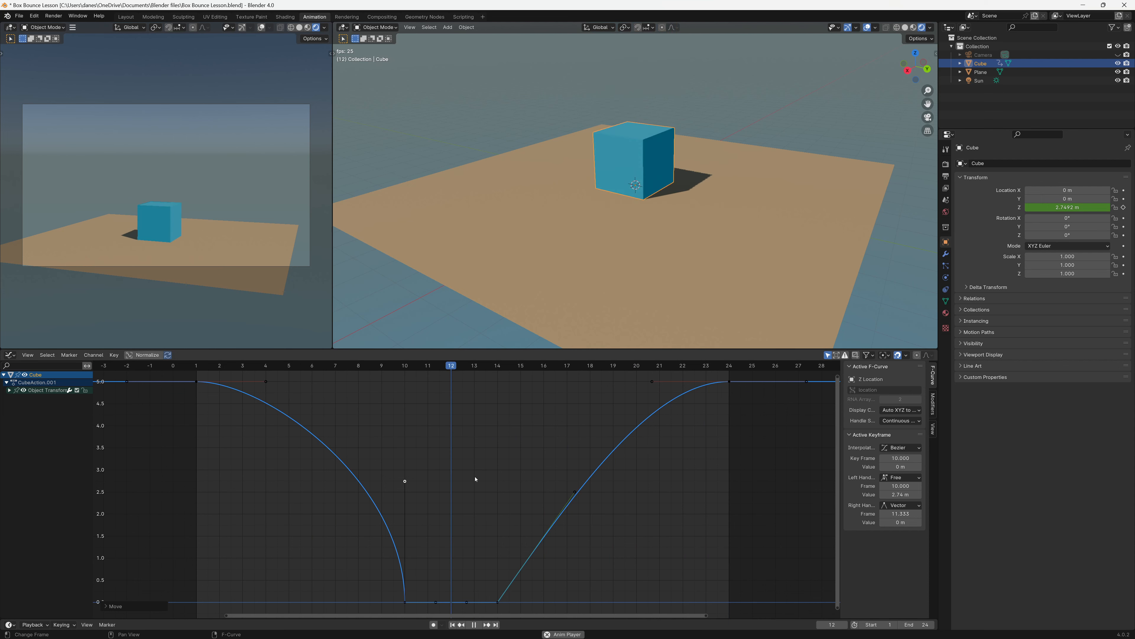
pyautogui.press('space')
# Move the right handle of the frame 14 keyframe straight above it, to frame 14 at about 2.7 m, and play back the bounce.
pyautogui.click(575, 492)
pyautogui.press('g')
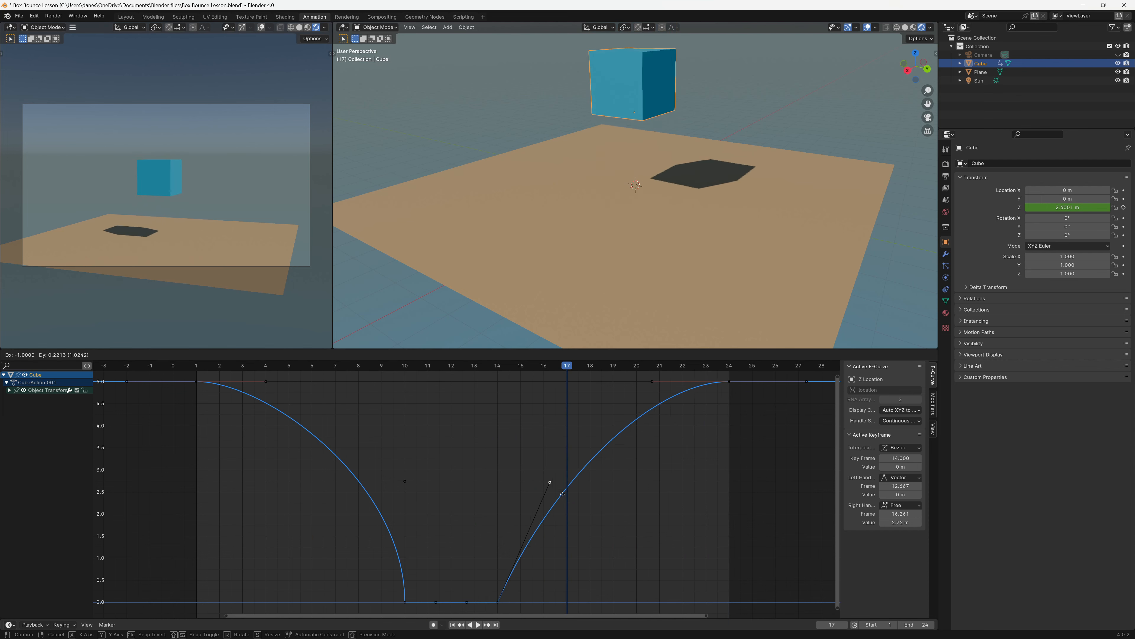
pyautogui.click(498, 495)
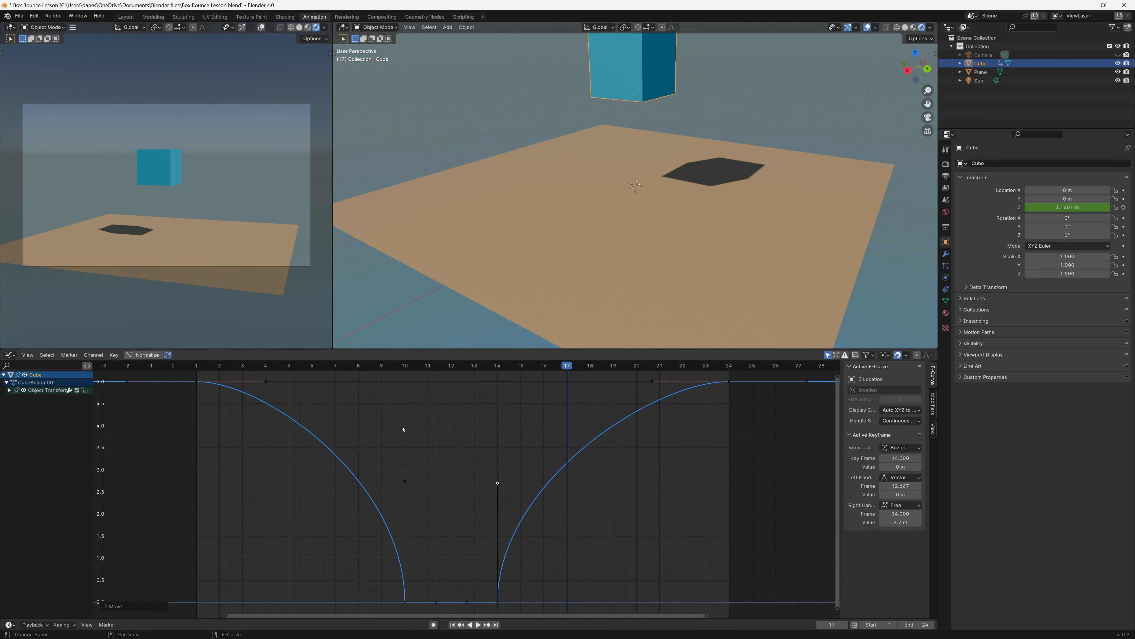
pyautogui.press('space')
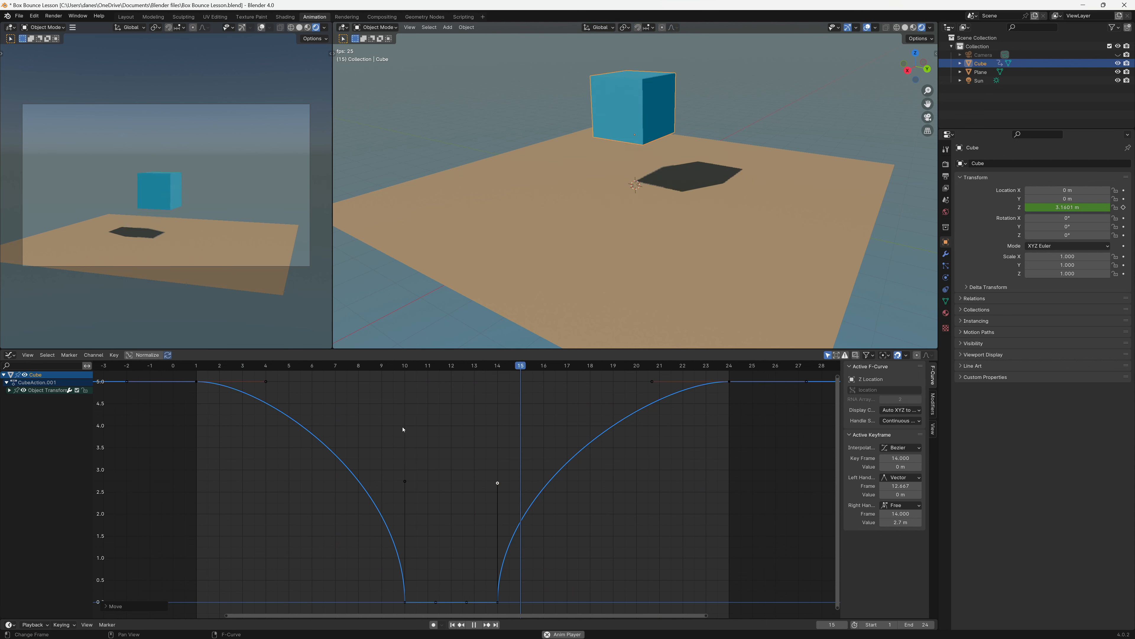
# Extend the right handle of the frame 1 keyframe horizontally to about frame 7.04 at 5 m.
pyautogui.press('space')
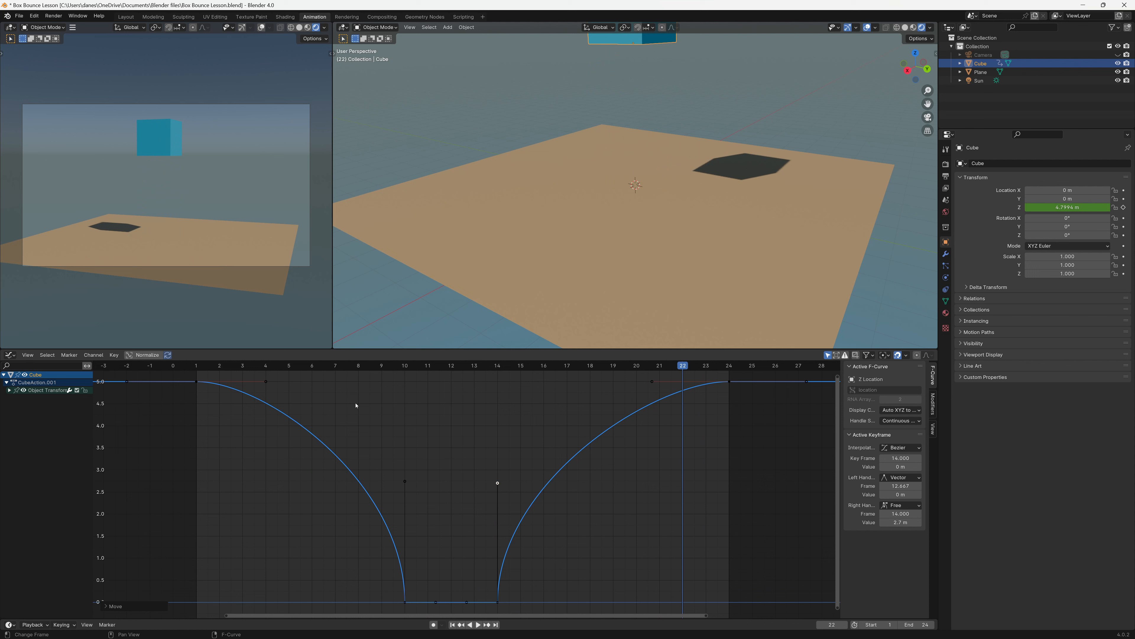
pyautogui.click(266, 381)
pyautogui.press('g')
pyautogui.press('x')
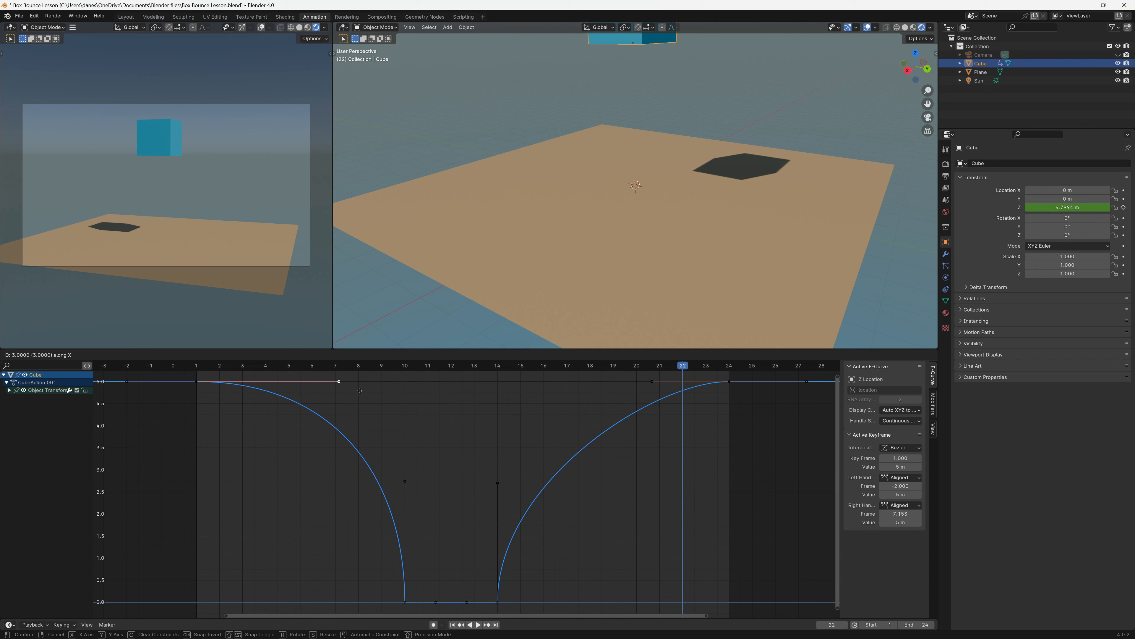
pyautogui.click(354, 390)
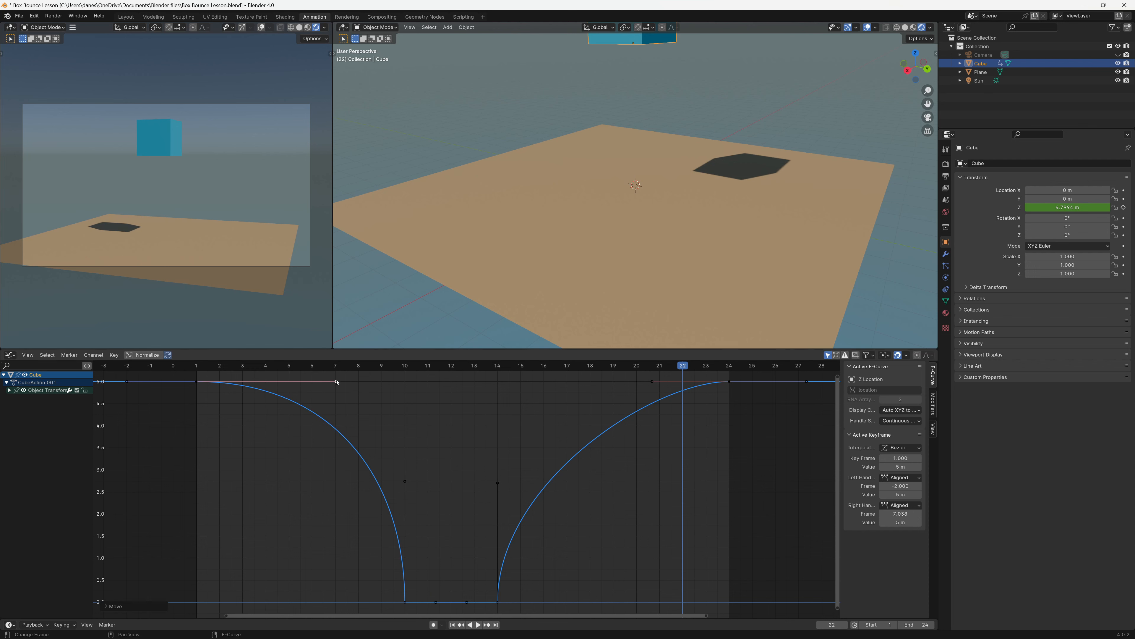
# Extend the left handle of the frame 24 keyframe horizontally to about frame 16.05 at 5 m and play back the bounce.
pyautogui.click(652, 381)
pyautogui.press('g')
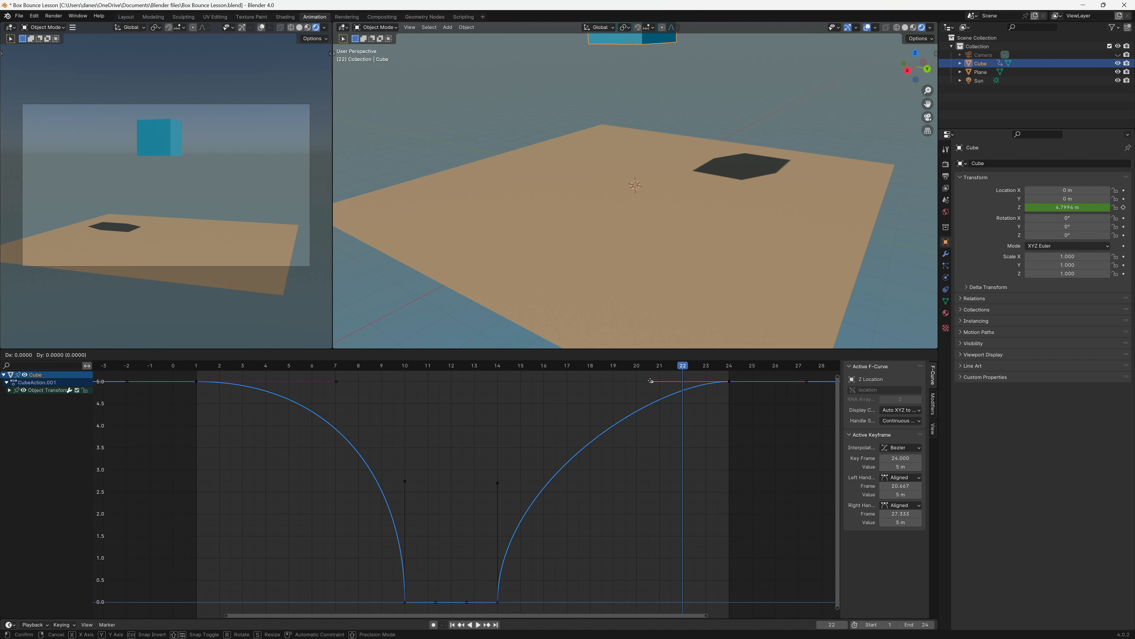
pyautogui.press('x')
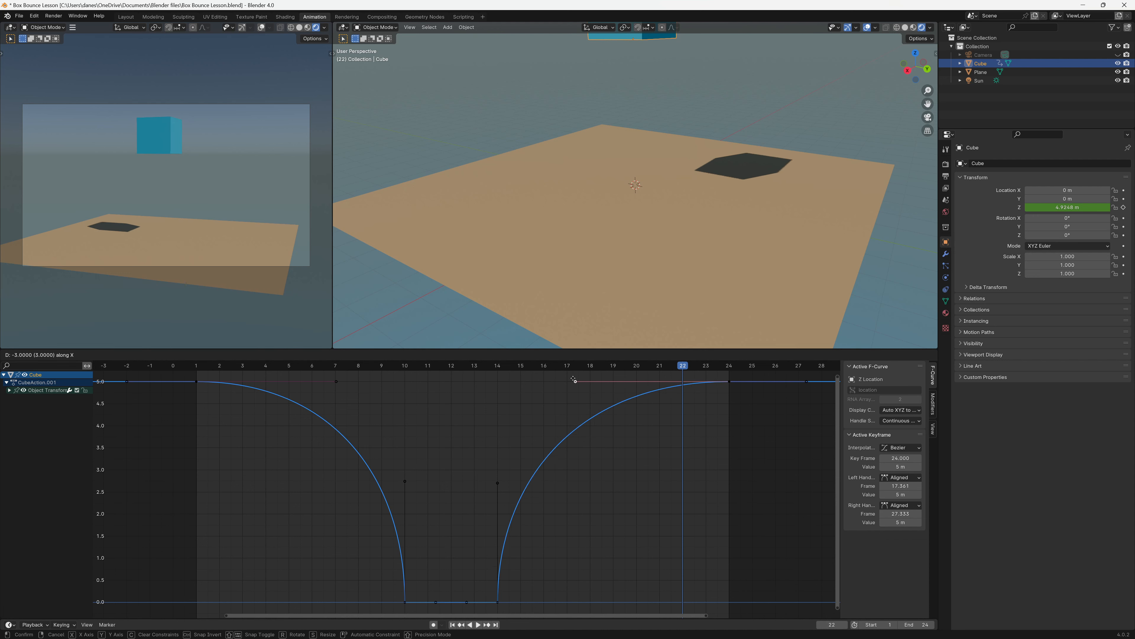
pyautogui.click(543, 384)
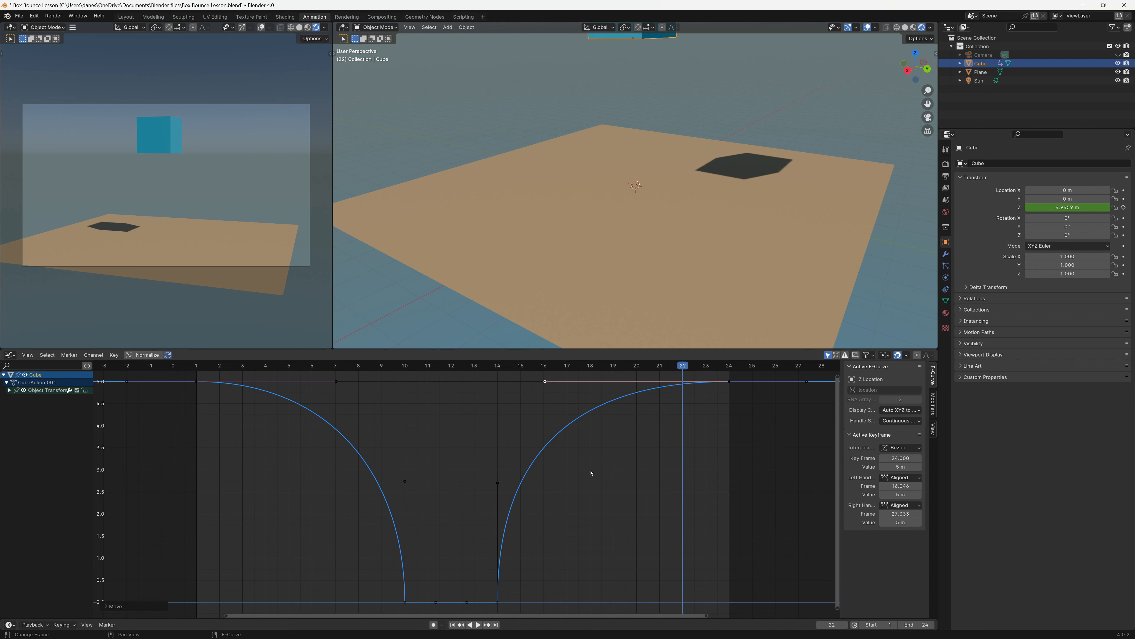
pyautogui.press('space')
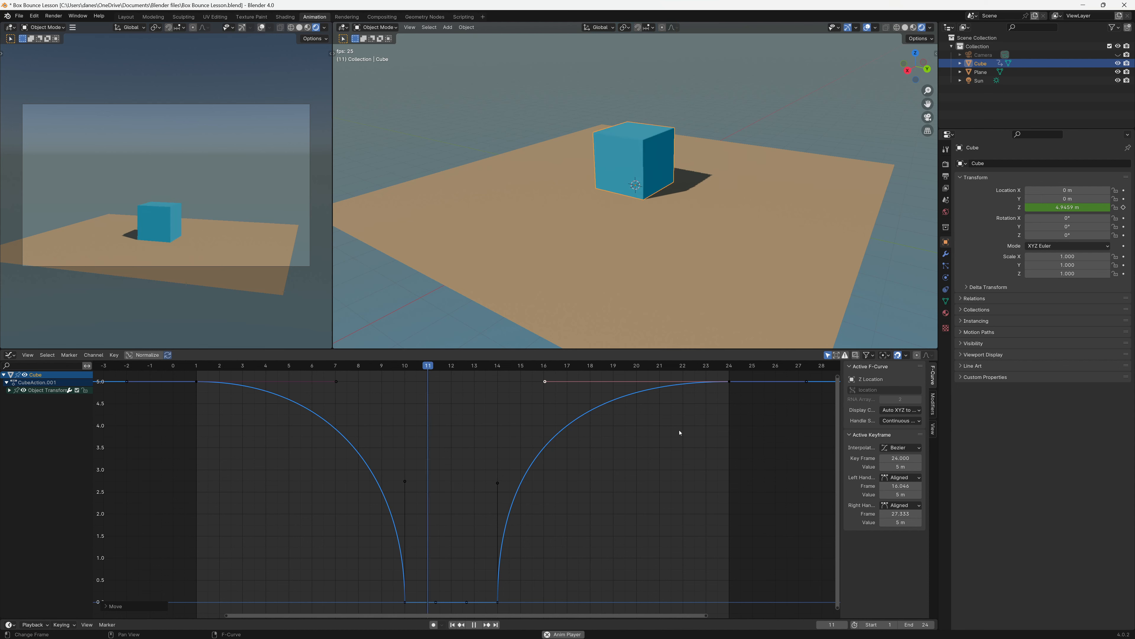
pyautogui.press('space')
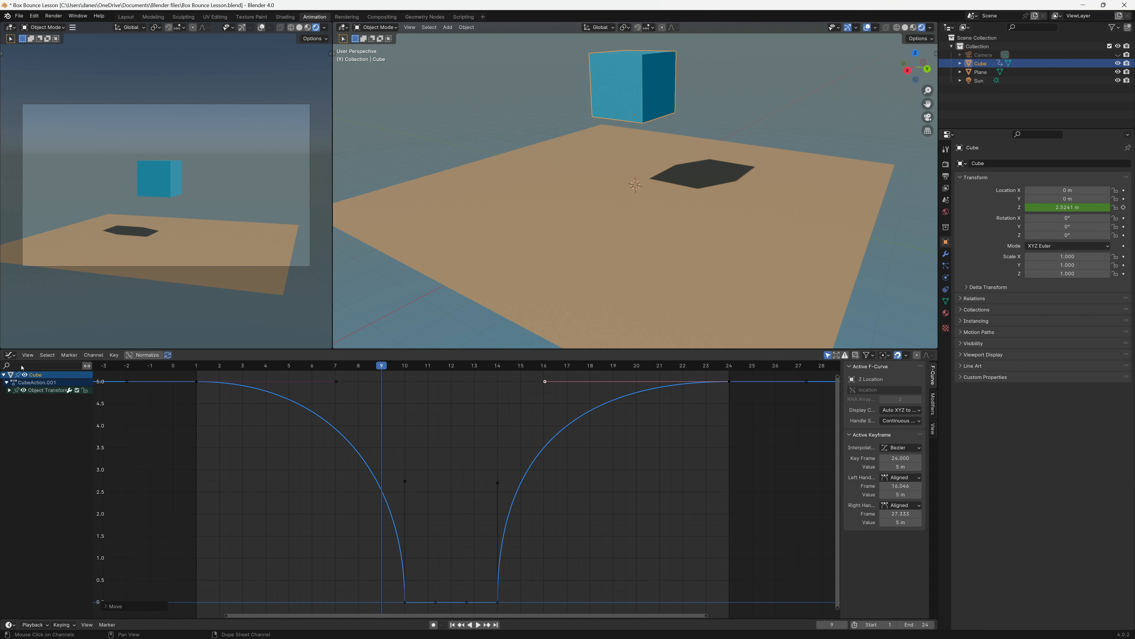
# Replace the Graph Editor with the Dope Sheet and go to frame 10.
pyautogui.click(9, 355)
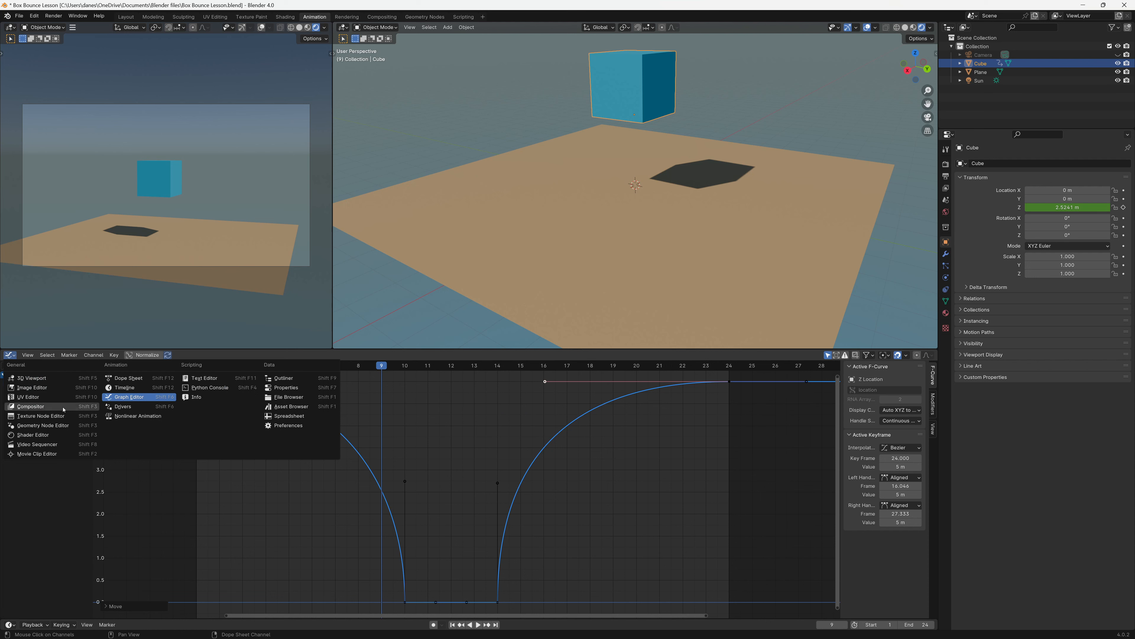
pyautogui.click(128, 379)
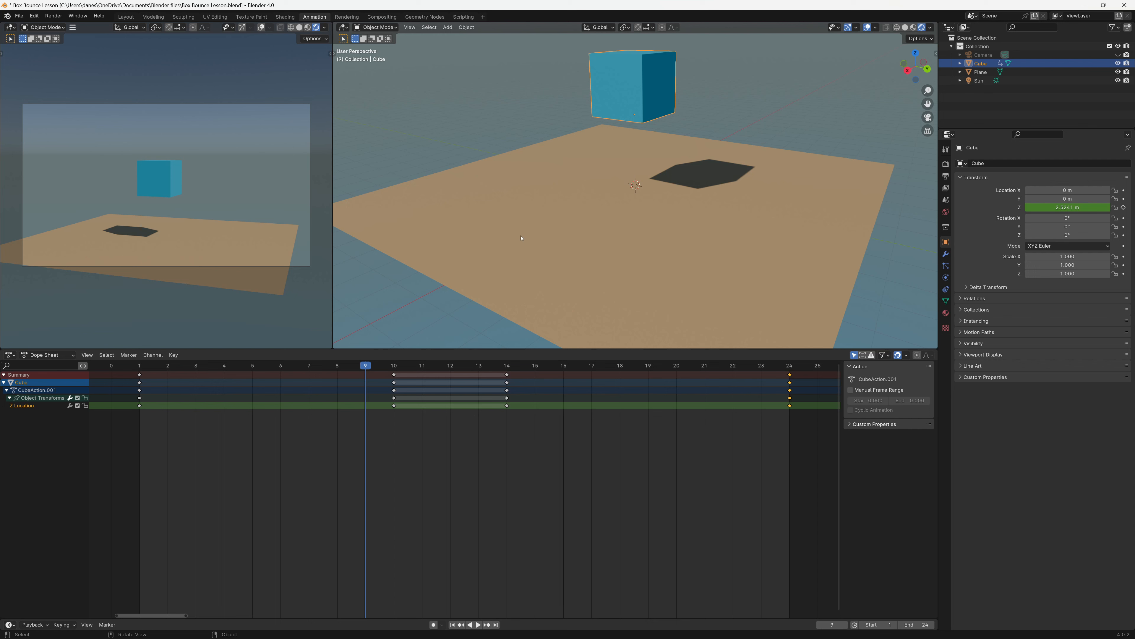
pyautogui.press('space')
pyautogui.press('space')
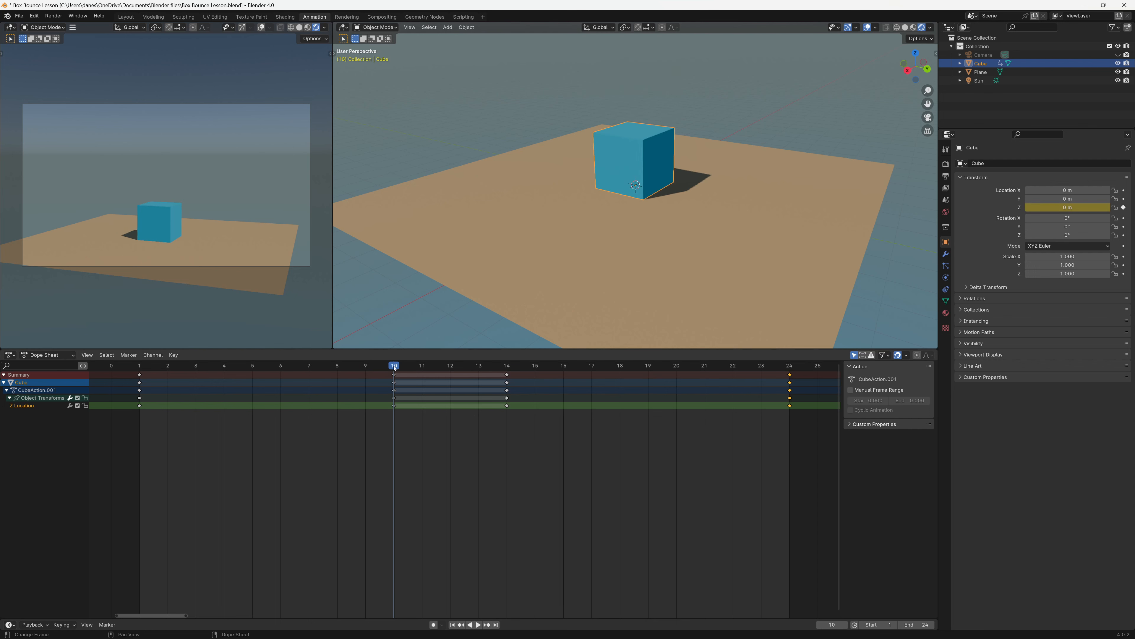
# Show the cube in front view with its transform values and insert a Scale keyframe of 1.000 on all axes at frame 10.
pyautogui.press('KP_1')
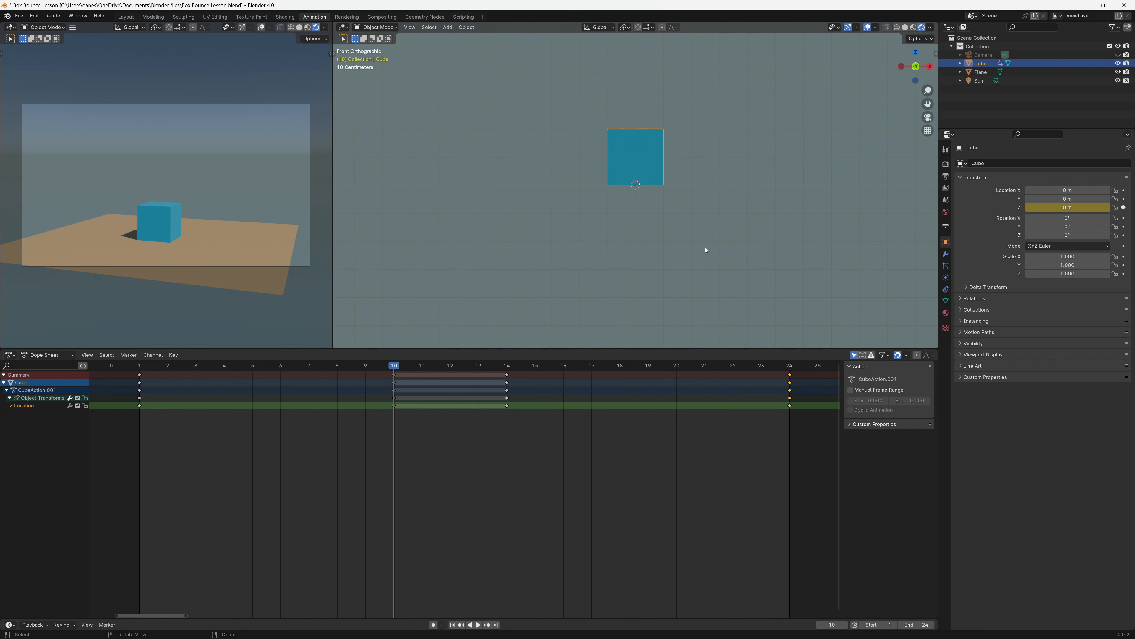
pyautogui.scroll(-2, 702, 220)
pyautogui.scroll(5, 693, 224)
pyautogui.scroll(2, 709, 222)
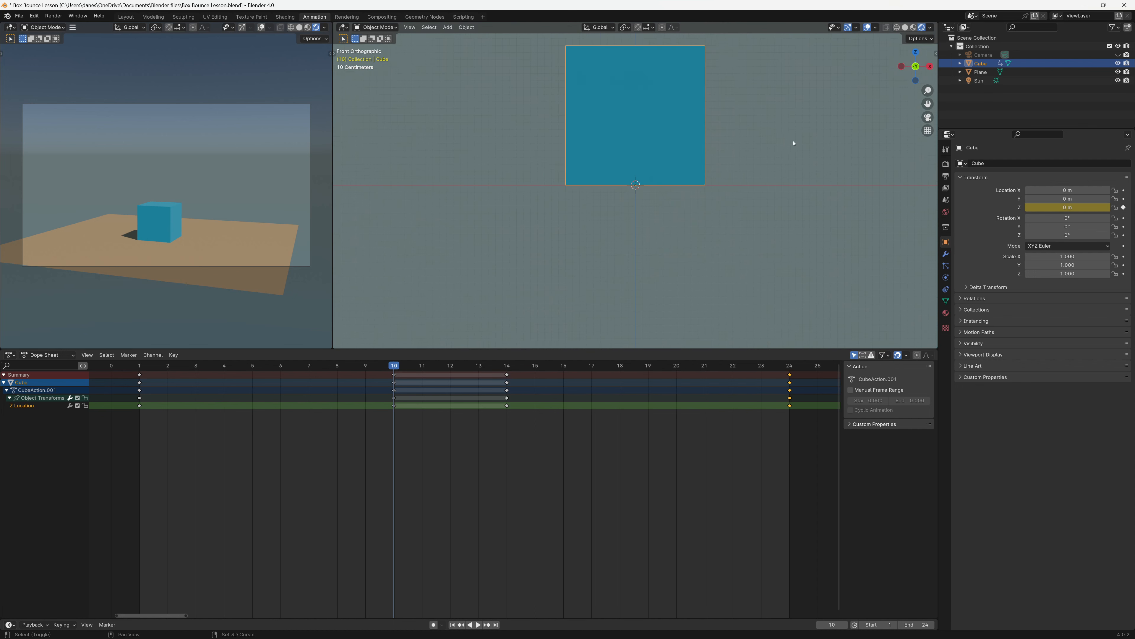
pyautogui.keyDown('shift'); pyautogui.moveTo(793, 142); pyautogui.dragTo(759, 227, button='middle'); pyautogui.keyUp('shift')
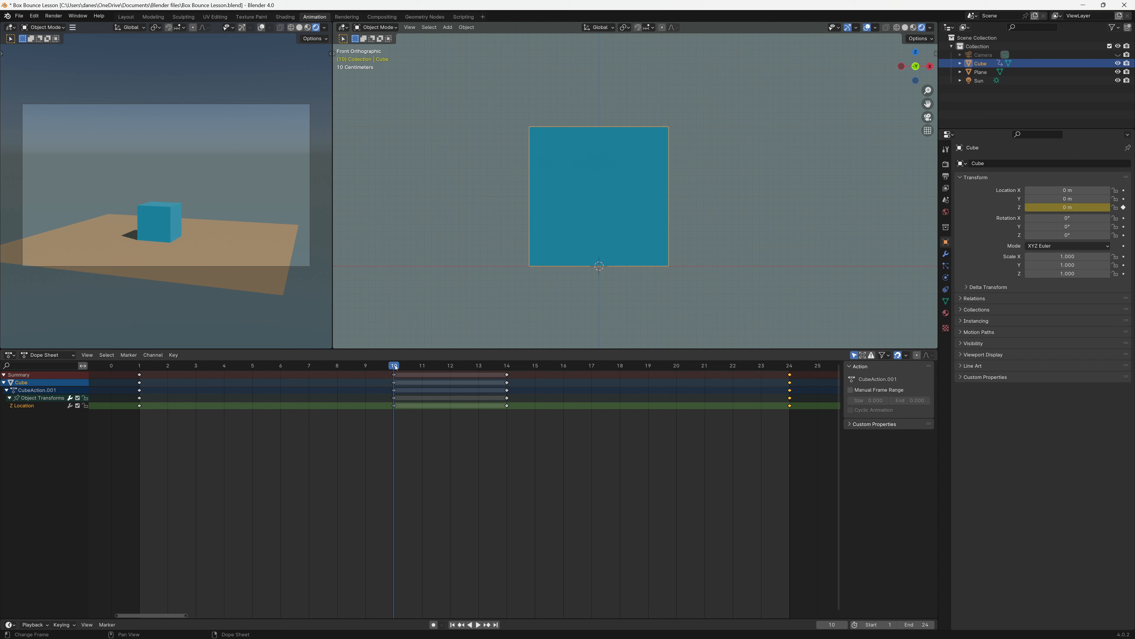
pyautogui.moveTo(395, 367)
pyautogui.mouseDown()
pyautogui.moveTo(498, 370)
pyautogui.moveTo(402, 373)
pyautogui.mouseUp()
pyautogui.press('n')
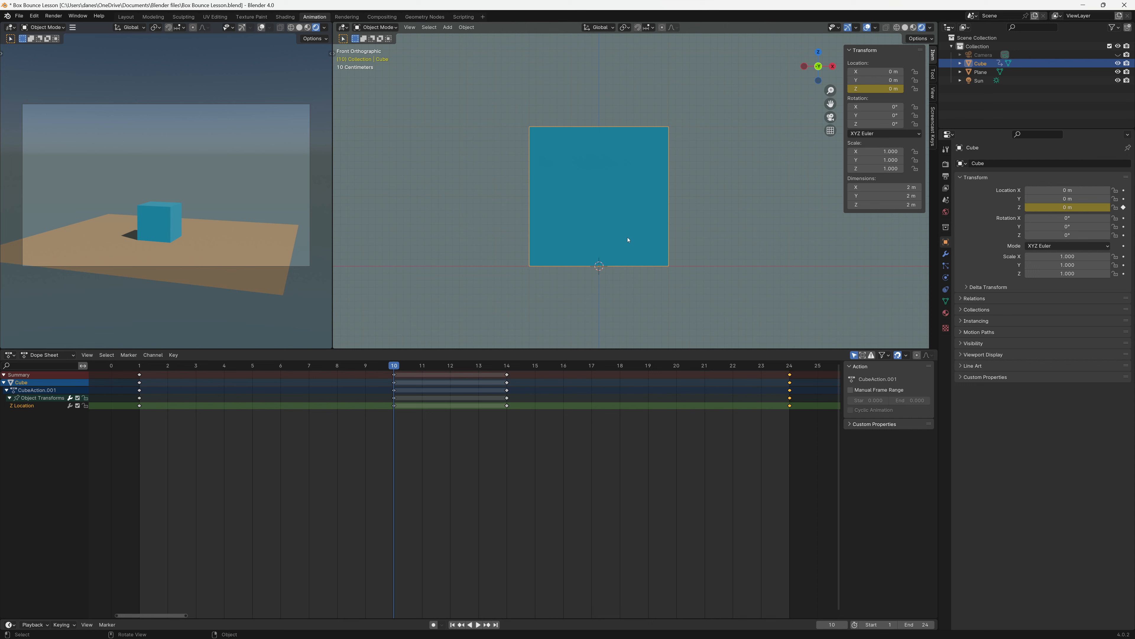
pyautogui.press('i')
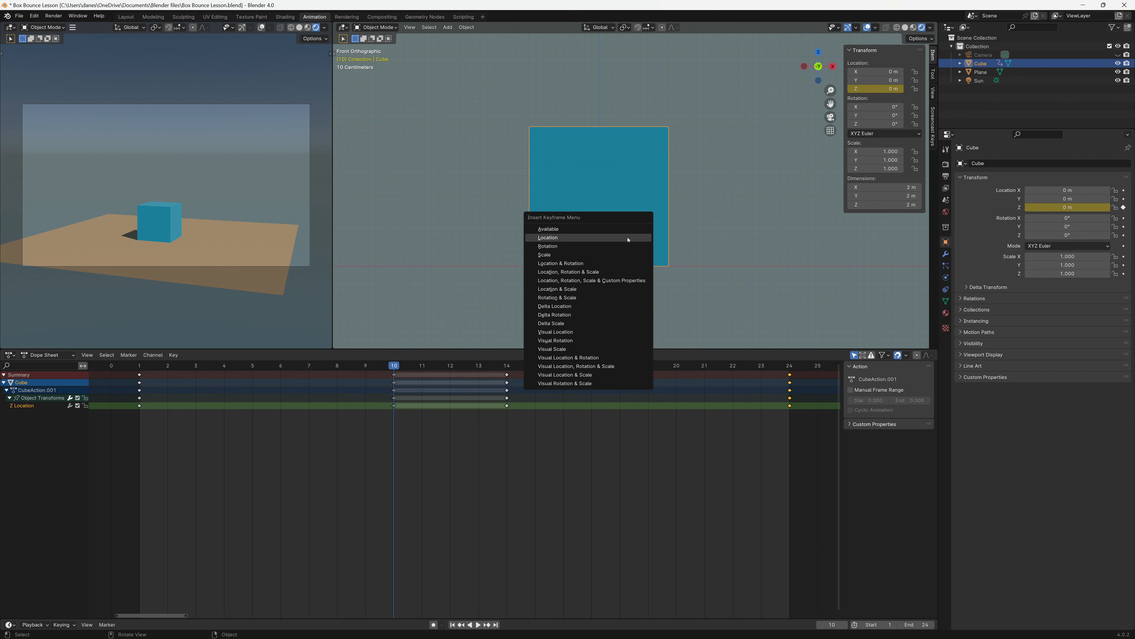
pyautogui.click(581, 255)
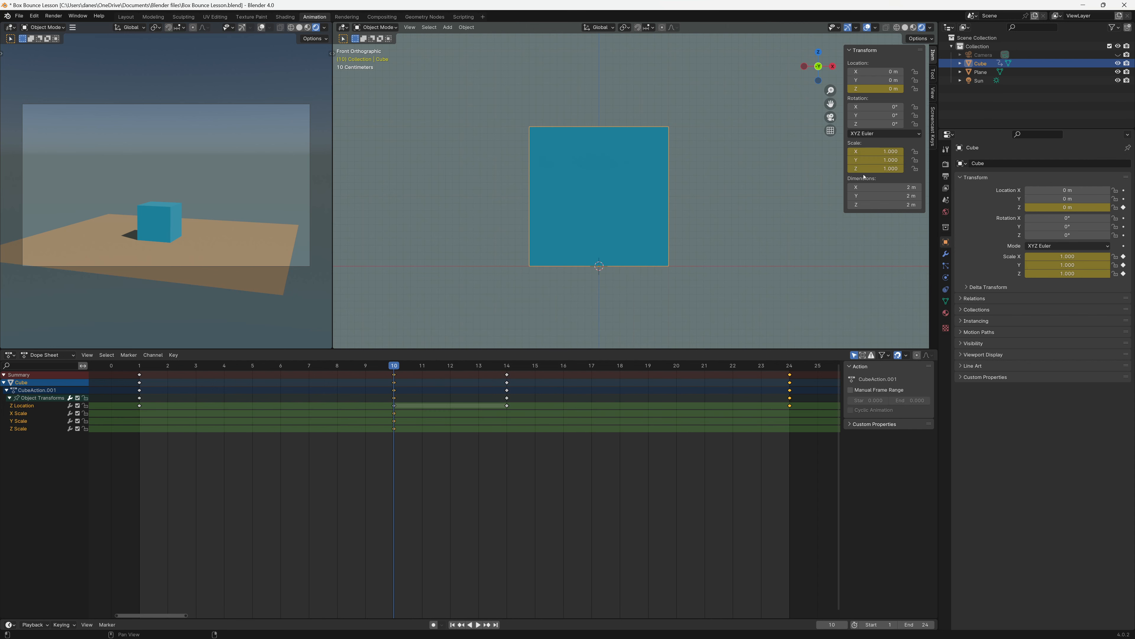
pyautogui.rightClick(860, 152)
pyautogui.press('i')
# Go to frame 12 and squash the cube to a Z scale of 0.5.
pyautogui.moveTo(394, 367); pyautogui.dragTo(453, 367)
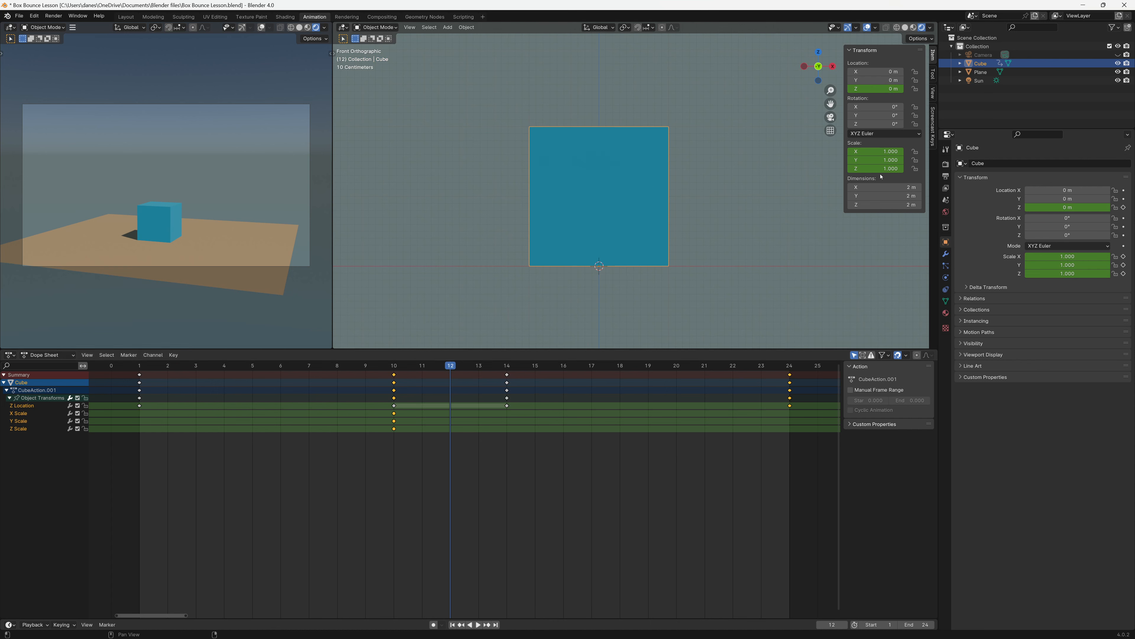
pyautogui.moveTo(876, 168); pyautogui.dragTo(855, 168)
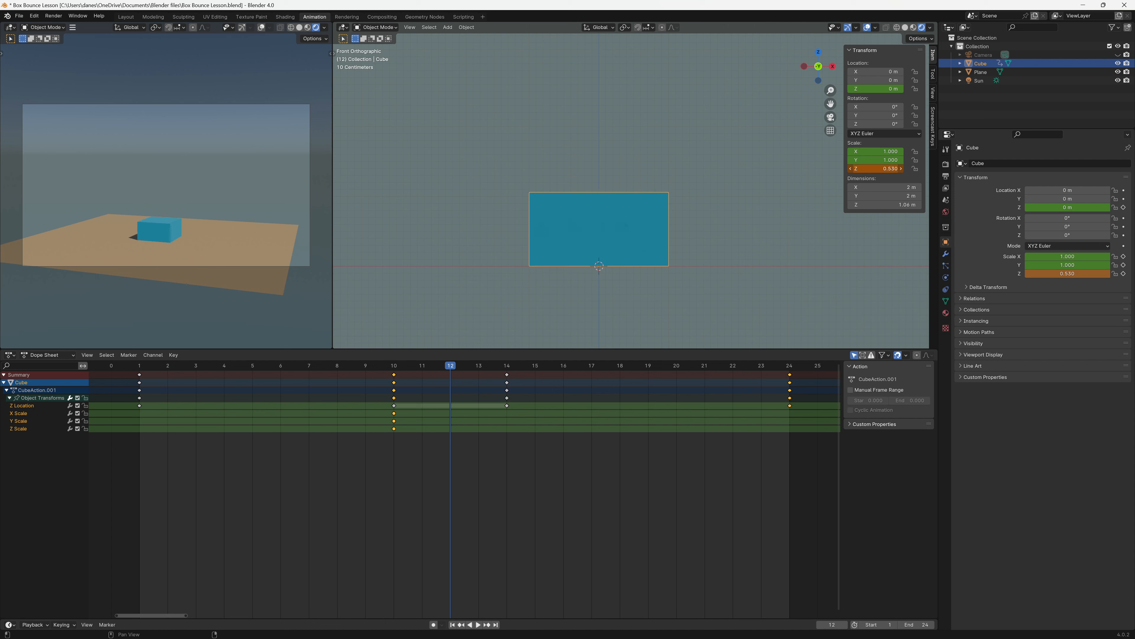
pyautogui.click(879, 166)
pyautogui.write('.5')
pyautogui.press('Return')
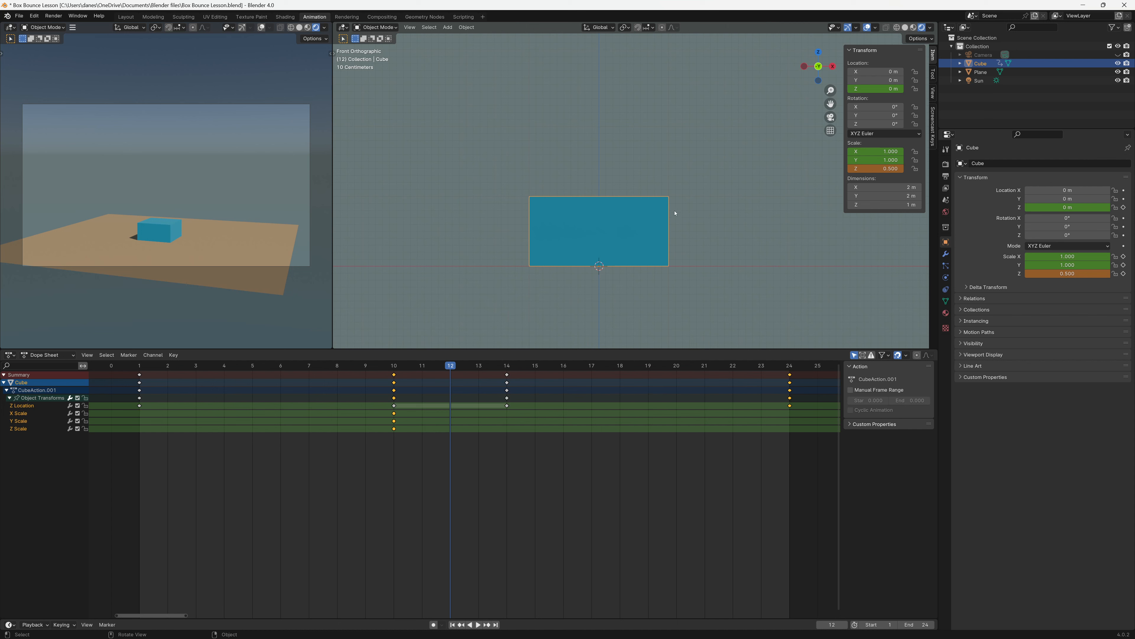
# Set the cube's X and Y scale to 1.5 and keyframe its scale at frame 12.
pyautogui.moveTo(675, 214); pyautogui.dragTo(704, 180, button='middle')
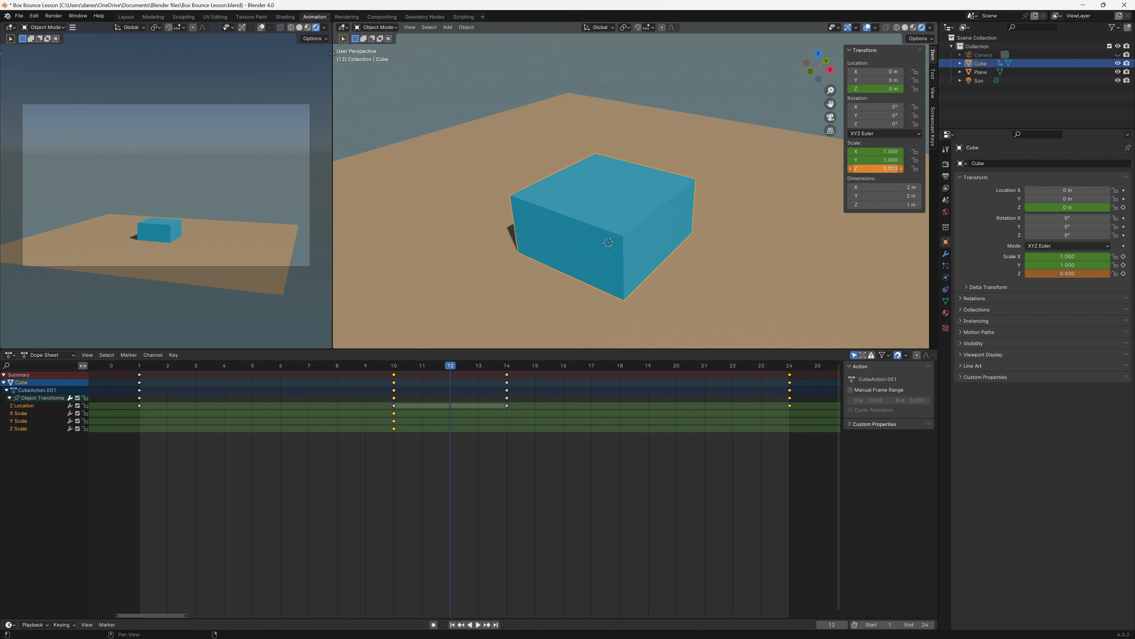
pyautogui.moveTo(871, 152)
pyautogui.mouseDown()
pyautogui.moveTo(894, 152)
pyautogui.moveTo(871, 152)
pyautogui.mouseUp()
pyautogui.click(871, 152)
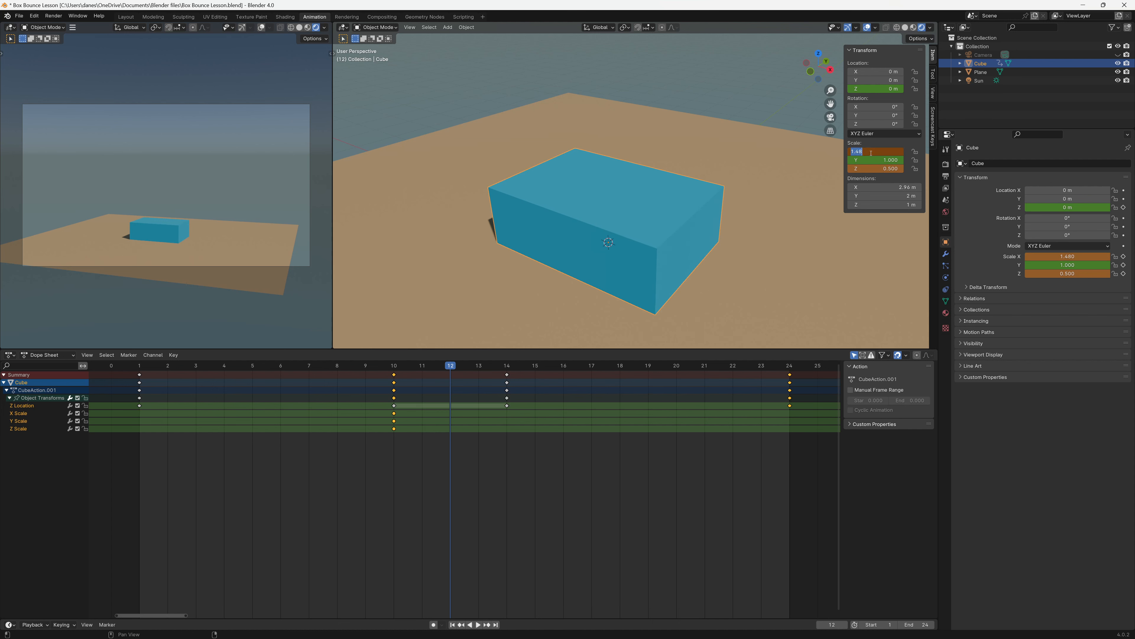
pyautogui.write('1.5')
pyautogui.press('Return')
pyautogui.click(883, 162)
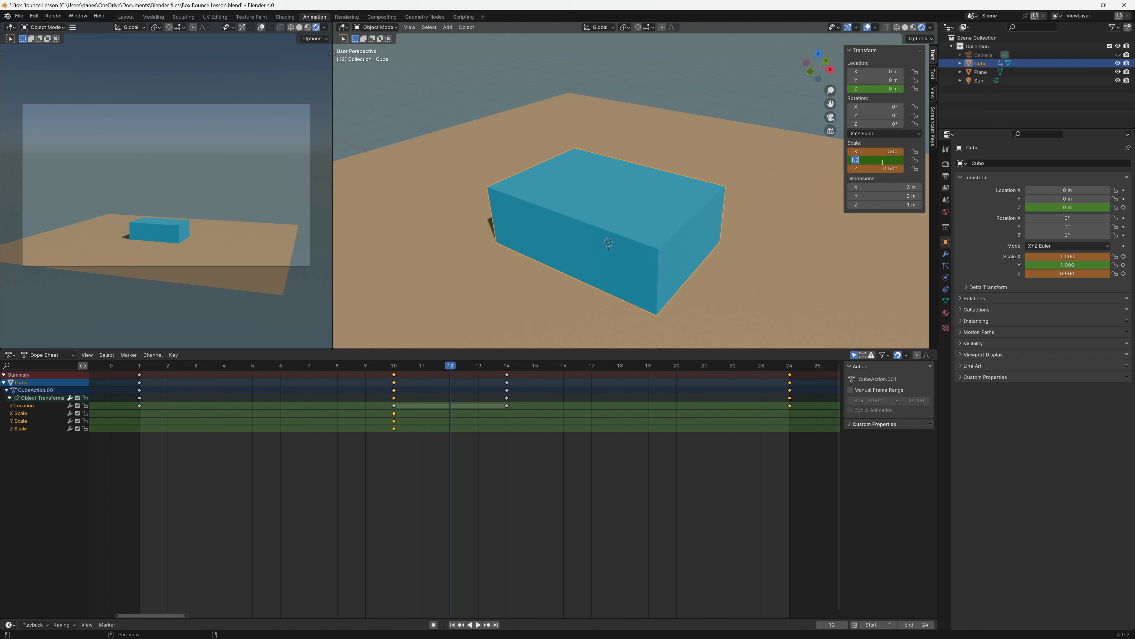
pyautogui.write('1')
pyautogui.press('Return')
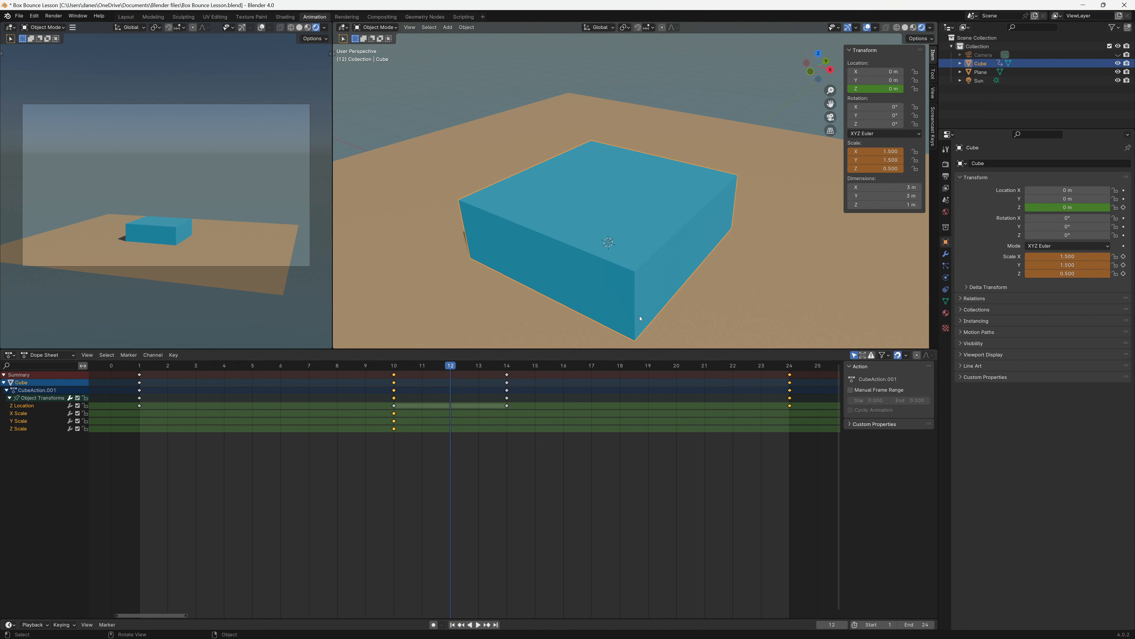
pyautogui.press('i')
pyautogui.click(762, 192)
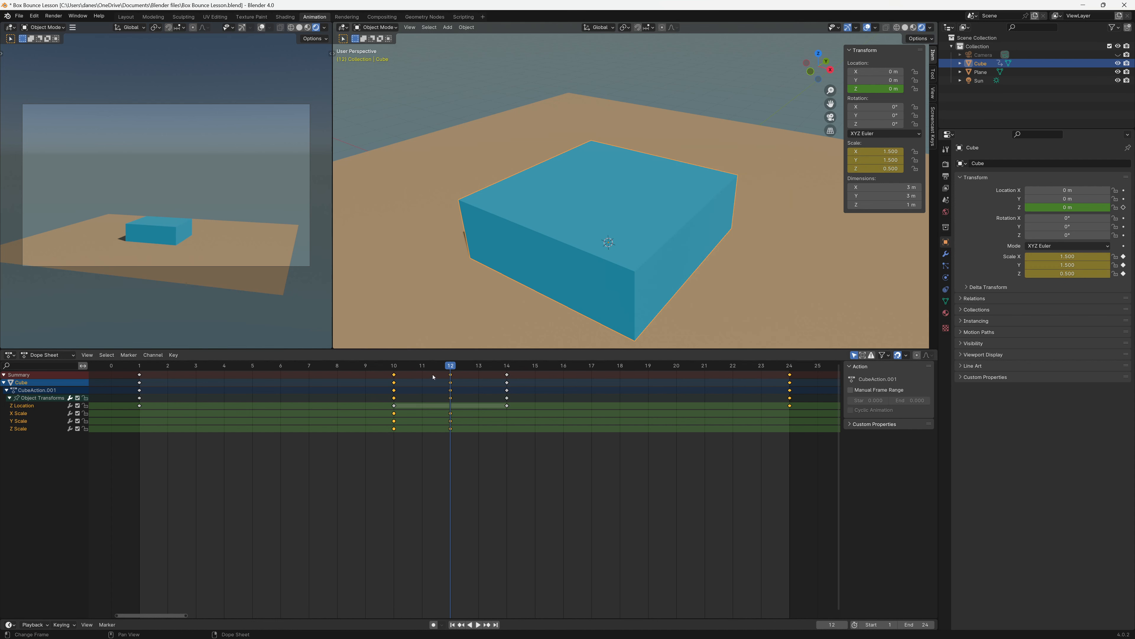
# Select the X, Y and Z Scale keyframes at frame 10.
pyautogui.moveTo(453, 365); pyautogui.dragTo(381, 408)
pyautogui.click(393, 448)
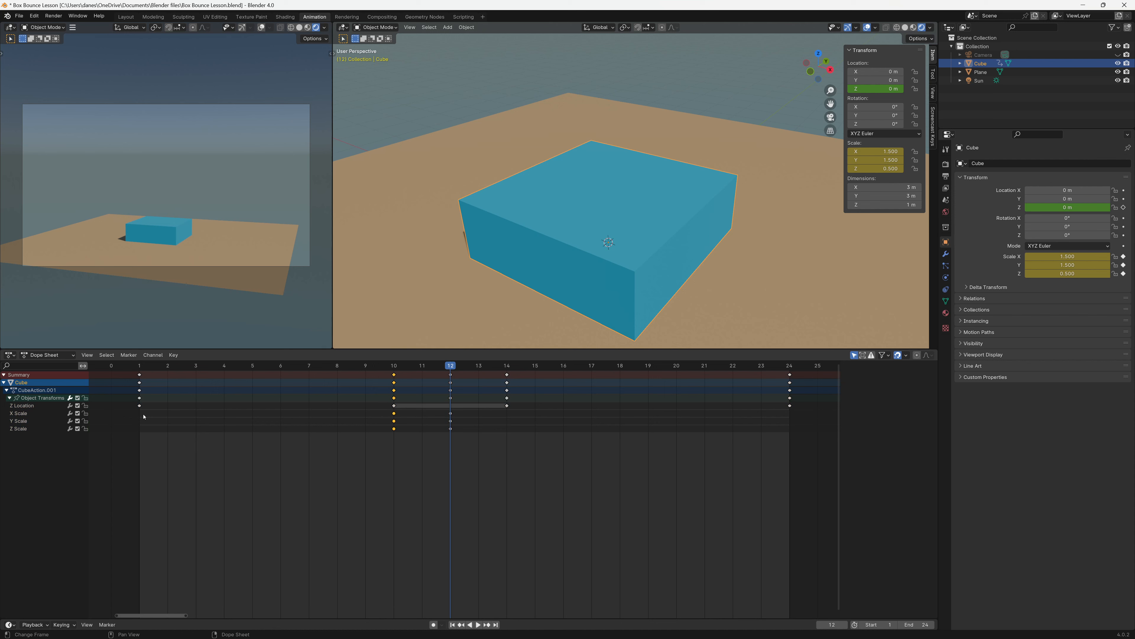
pyautogui.click(32, 415)
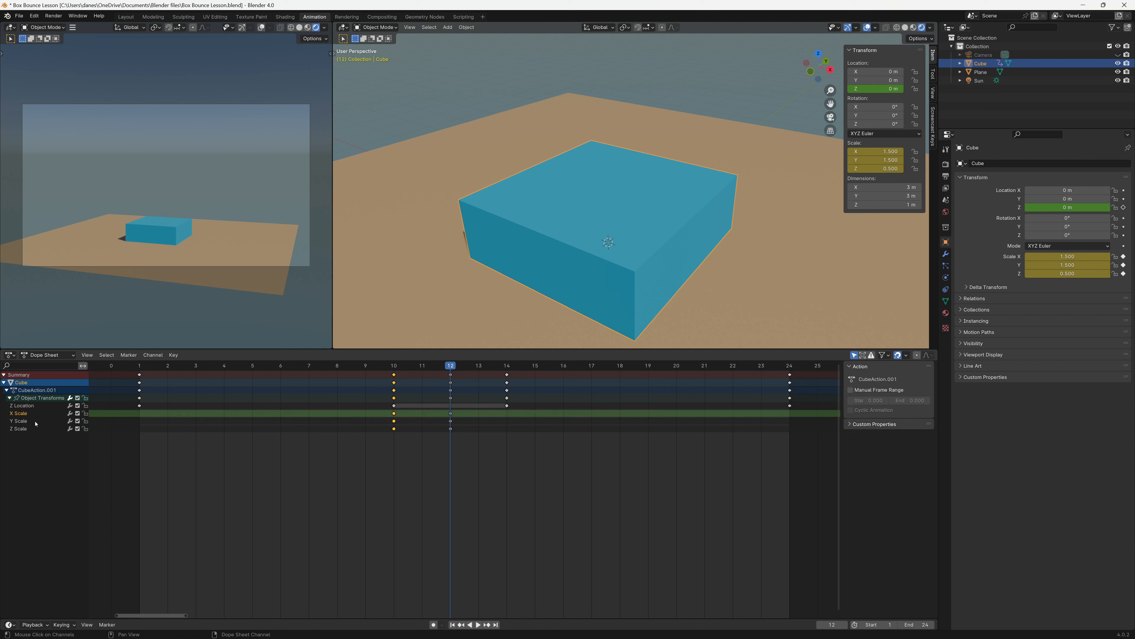
pyautogui.keyDown('ctrl'); pyautogui.click(35, 422); pyautogui.keyUp('ctrl')
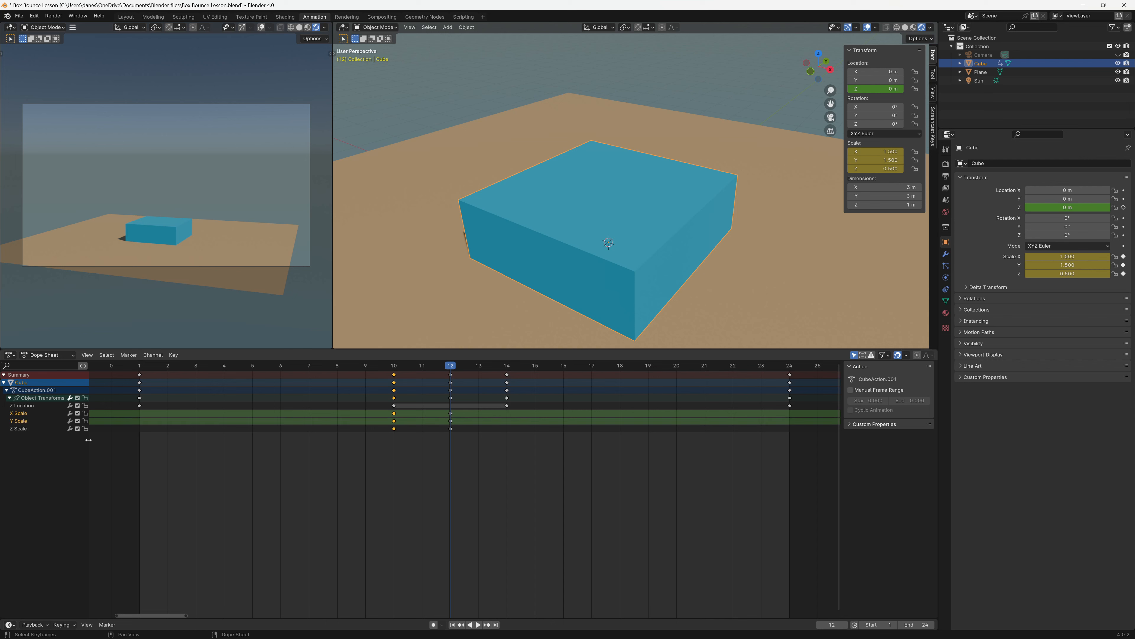
pyautogui.click(392, 450)
pyautogui.moveTo(415, 441); pyautogui.dragTo(384, 412)
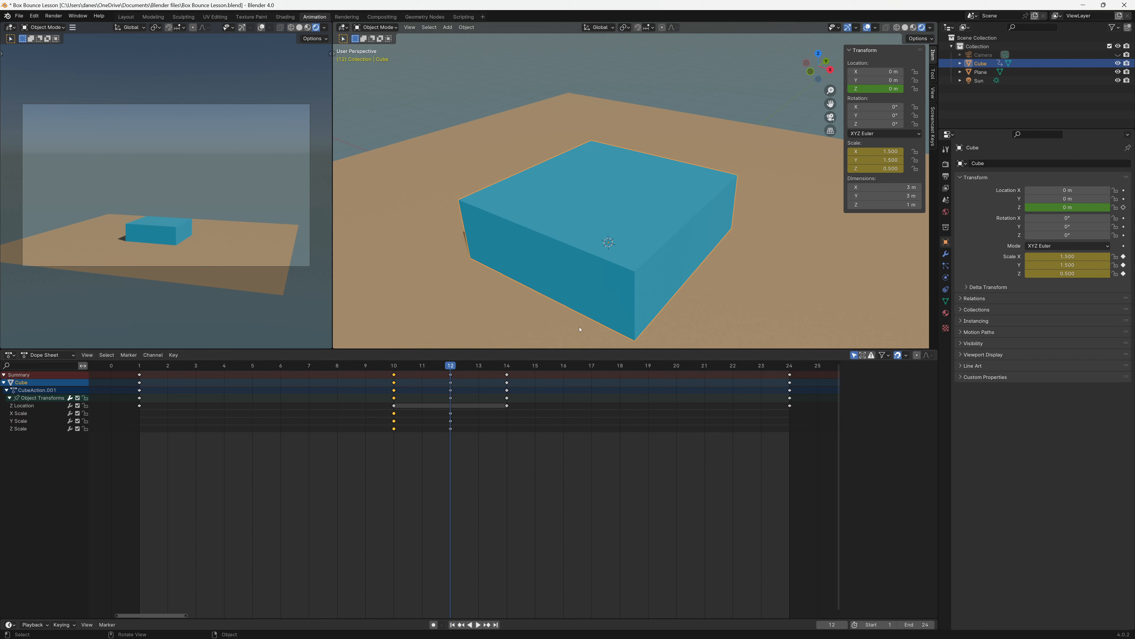
# Duplicate the X, Y and Z Scale keyframes from frame 10 to frame 14.
pyautogui.moveTo(451, 366); pyautogui.dragTo(508, 368)
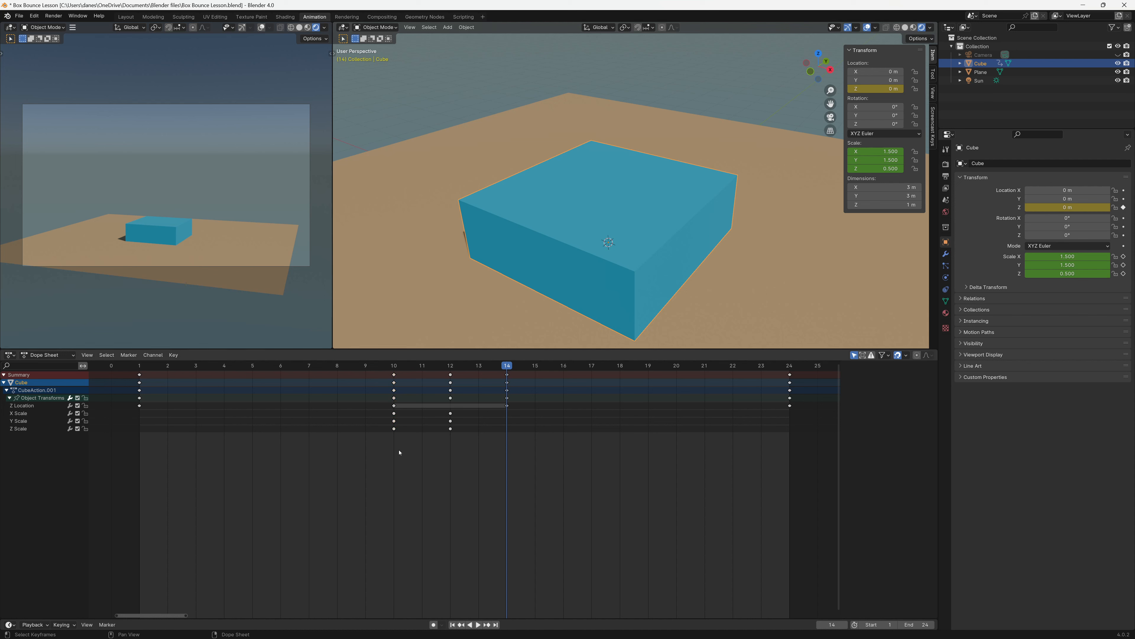
pyautogui.moveTo(408, 445); pyautogui.dragTo(376, 413)
pyautogui.press('g')
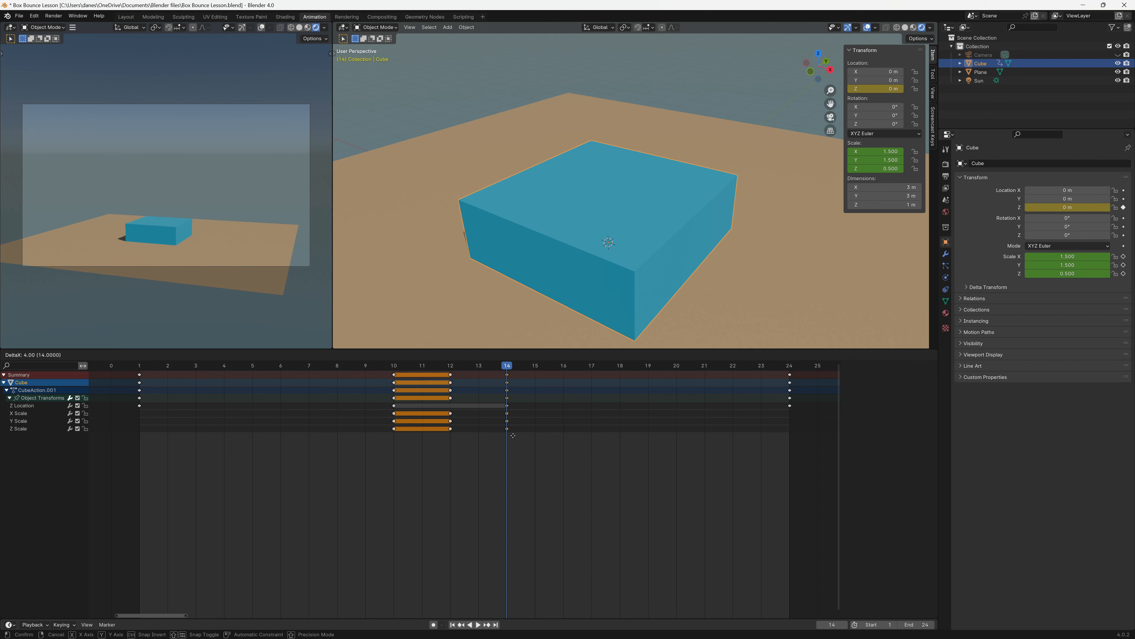
pyautogui.click(507, 446)
# Play back the bounce to check the squash and recovery between frames 10 and 14.
pyautogui.press('space')
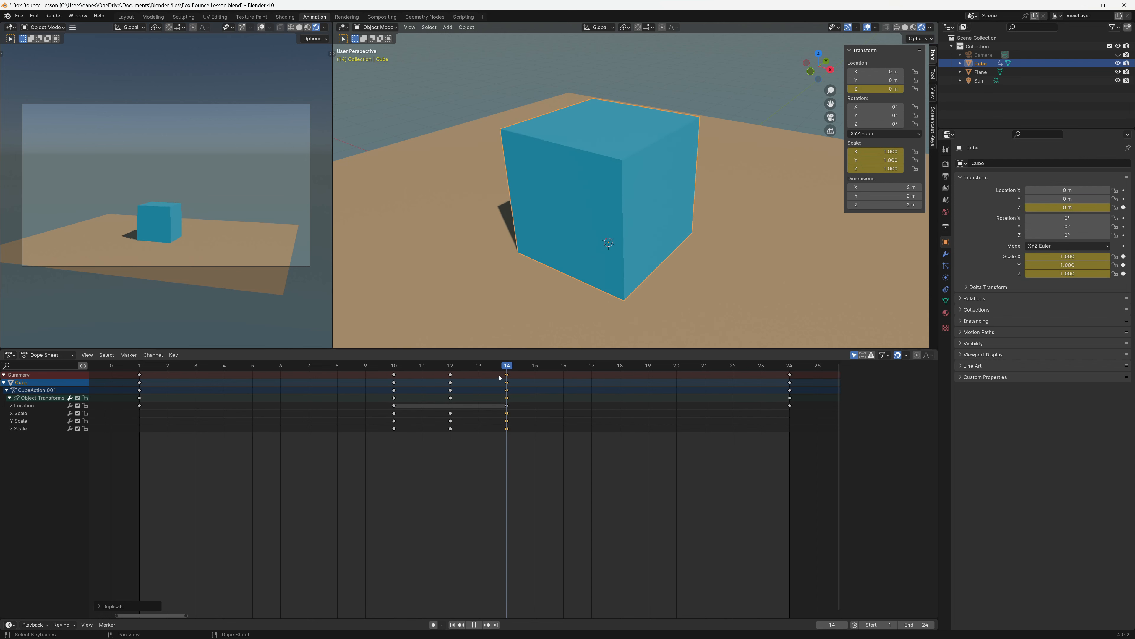
pyautogui.press('space')
pyautogui.press('space')
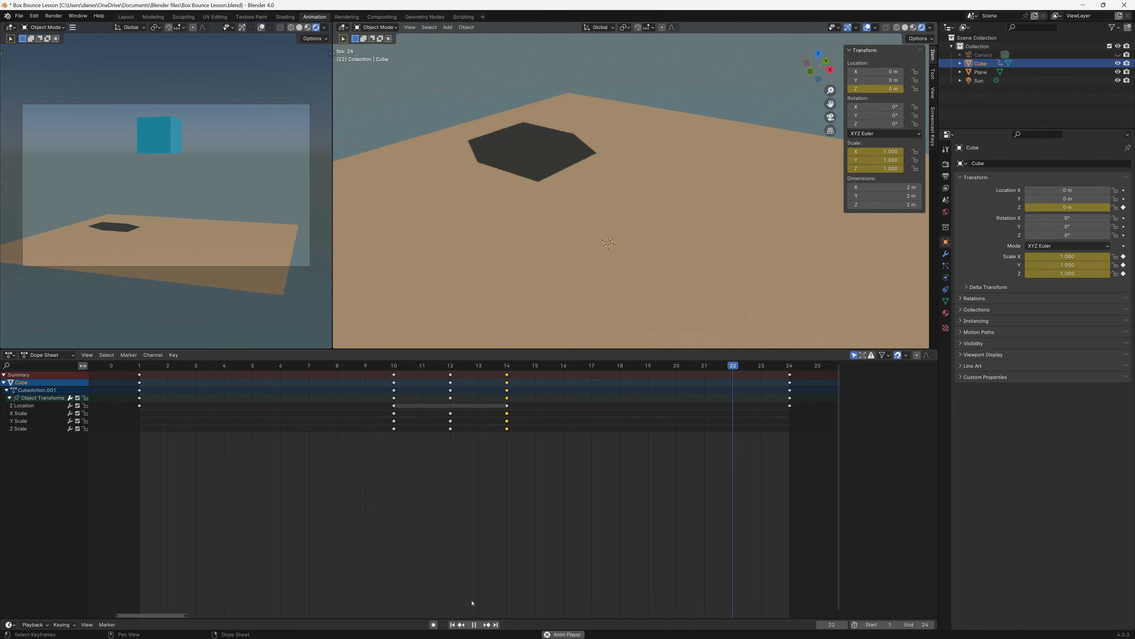
pyautogui.press('space')
pyautogui.press('space')
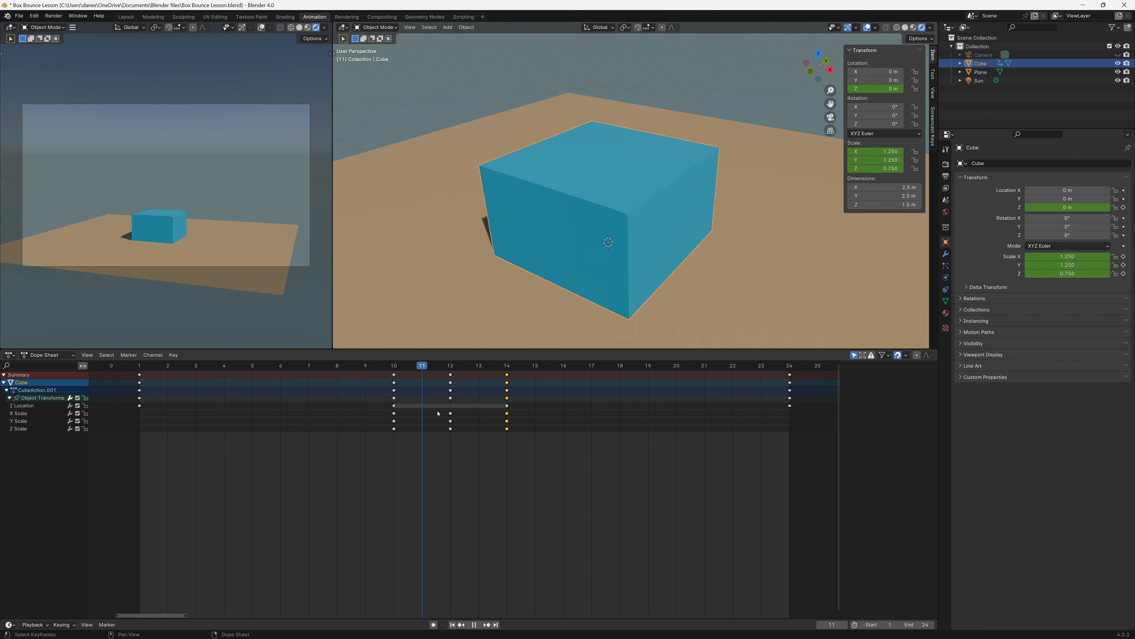
pyautogui.press('space')
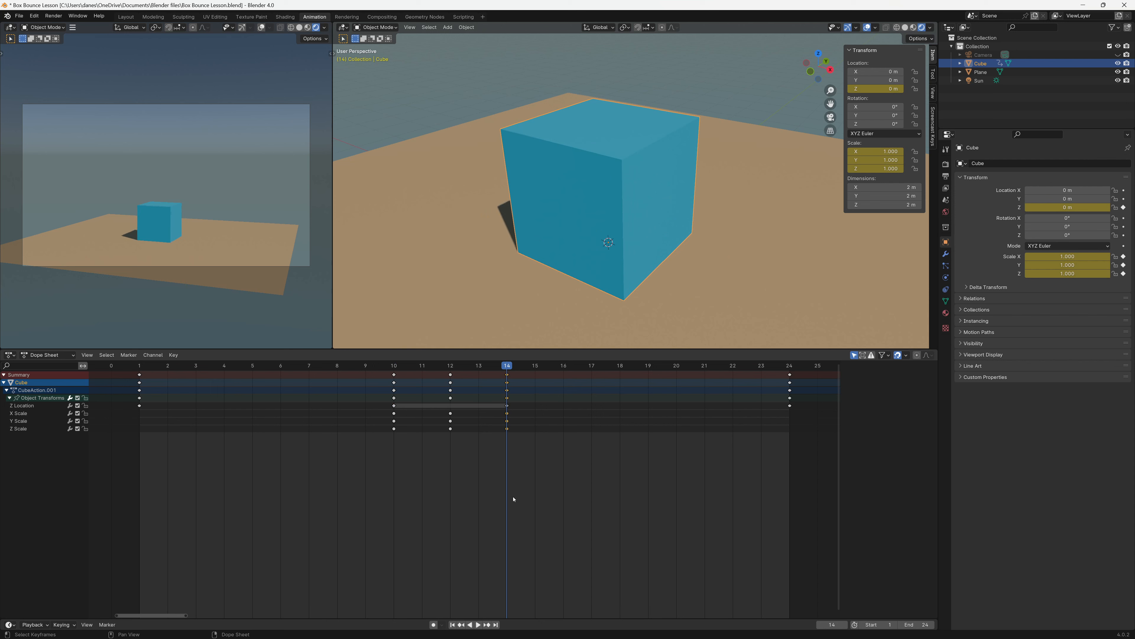
# Save the current state of the box bounce project file.
pyautogui.click(19, 16)
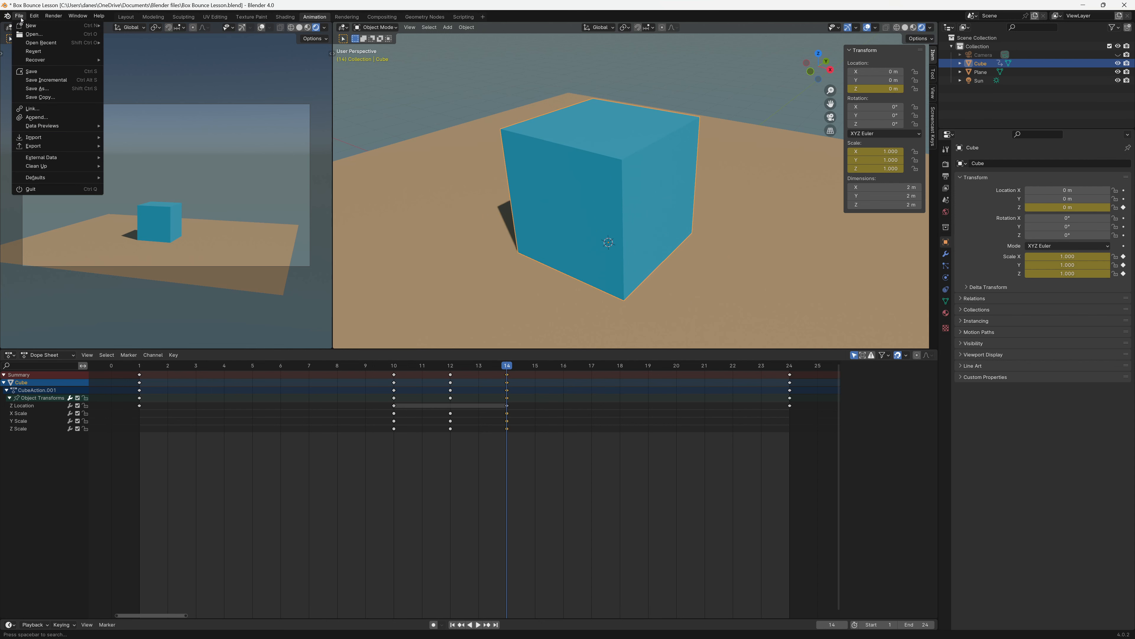
pyautogui.click(49, 71)
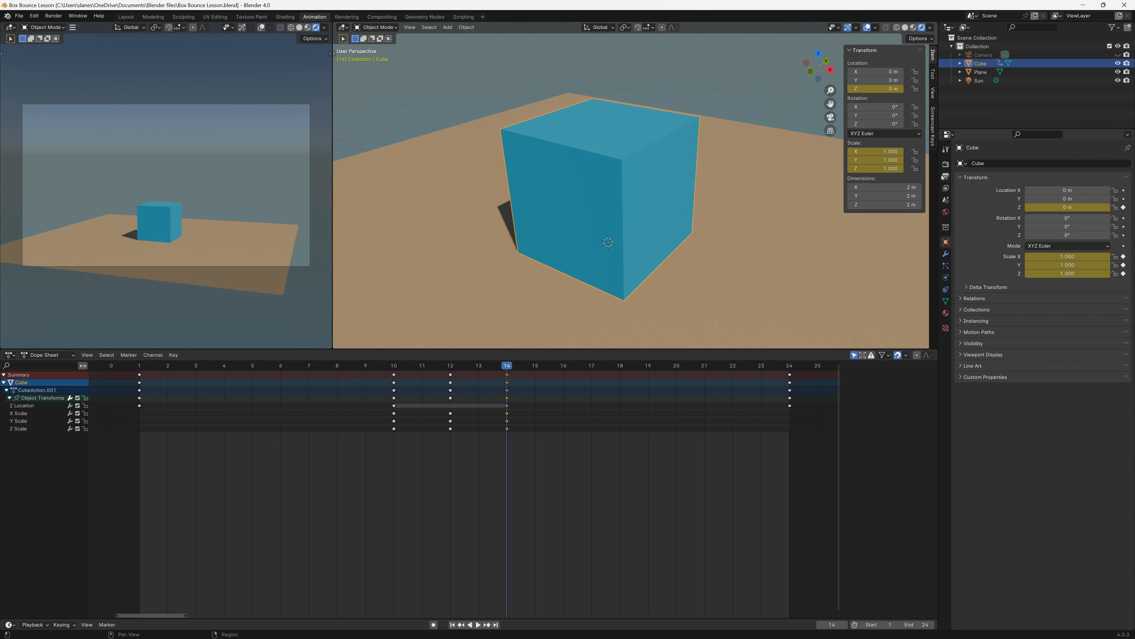
# Enable Ambient Occlusion in the EEVEE render settings and play back the bounce to check the shading.
pyautogui.click(946, 164)
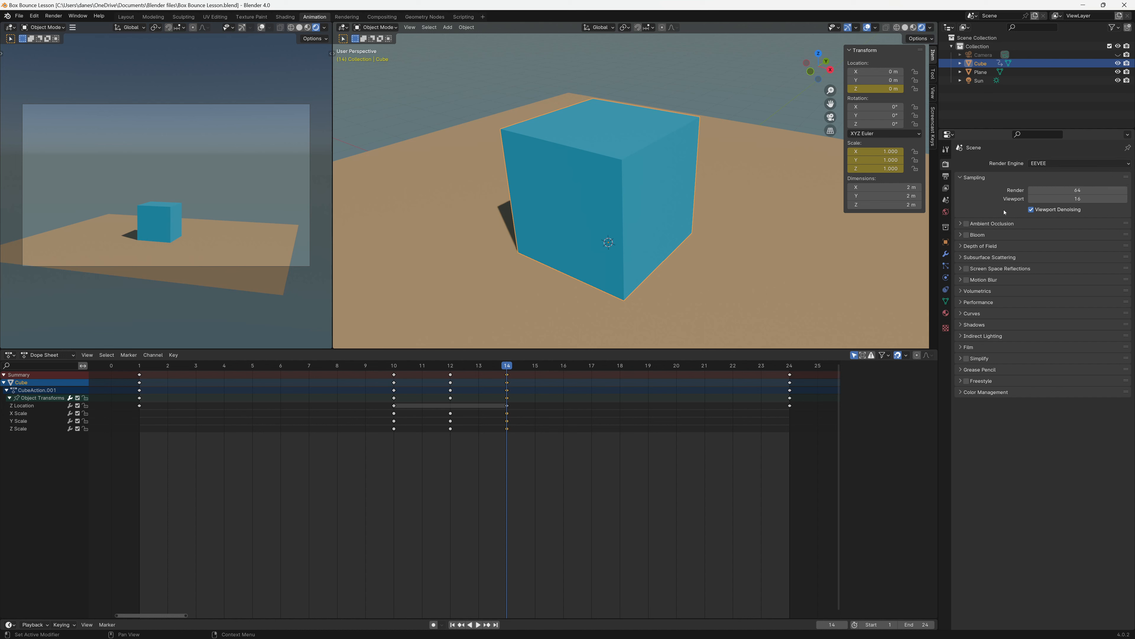
pyautogui.click(966, 223)
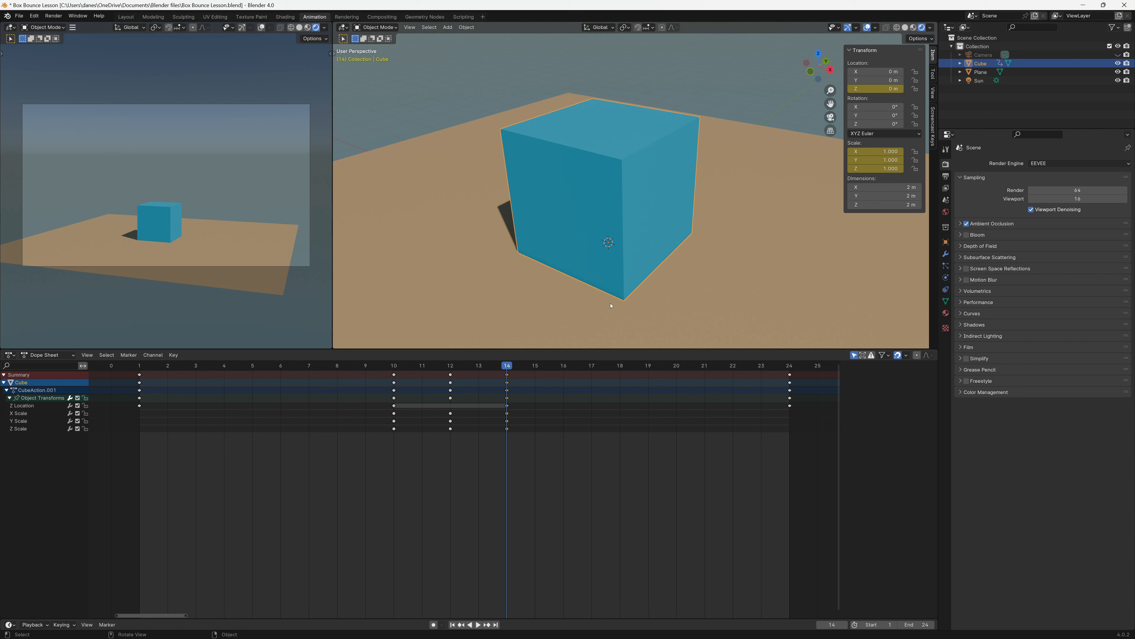
pyautogui.press('space')
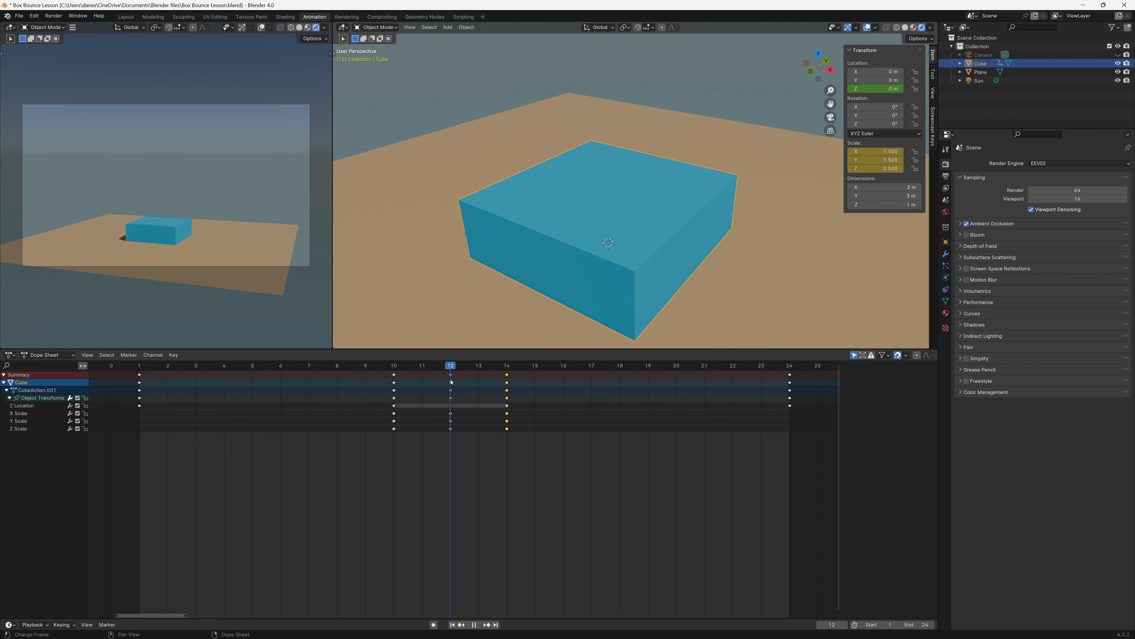
pyautogui.press('space')
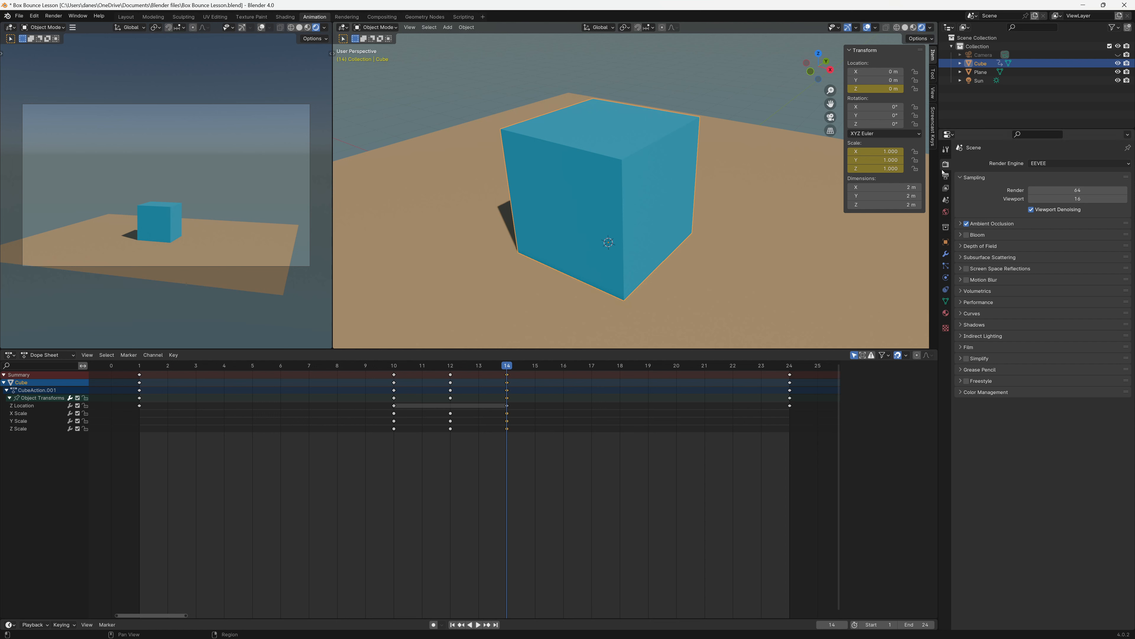
# Set the render output path to the Desktop folder with the file name First_Lastname_Transform_Animation.
pyautogui.click(946, 179)
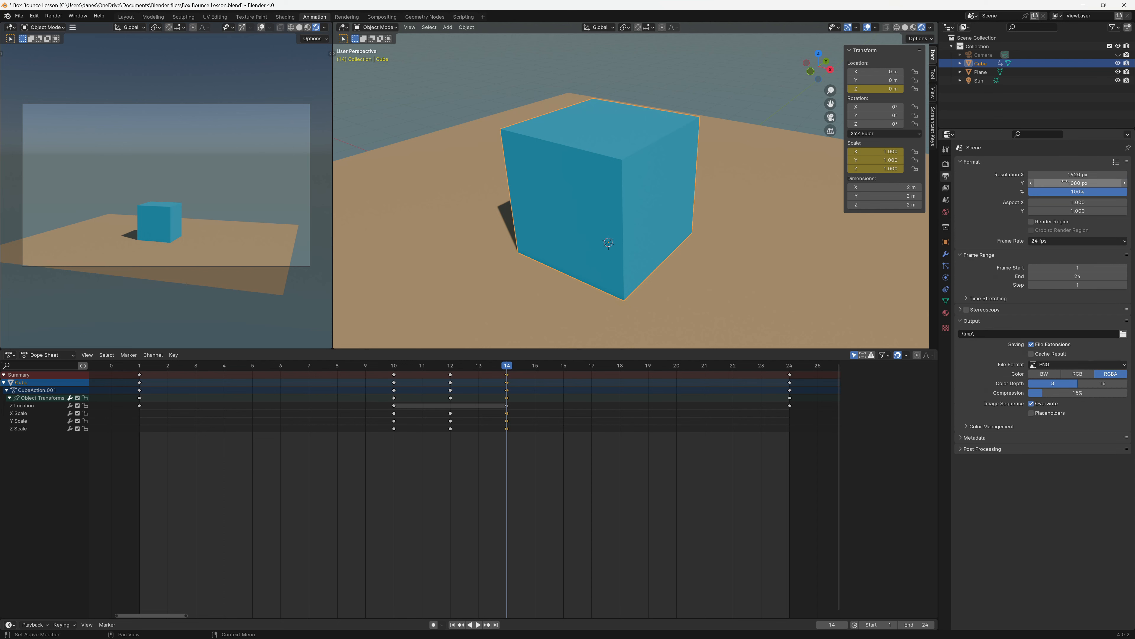
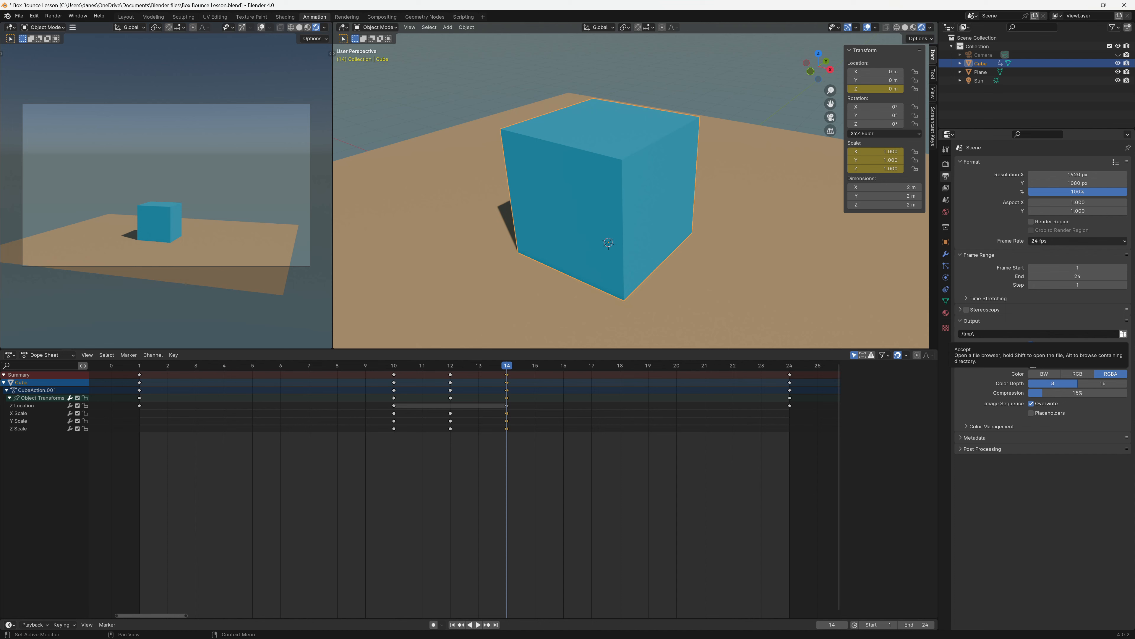
pyautogui.click(1122, 334)
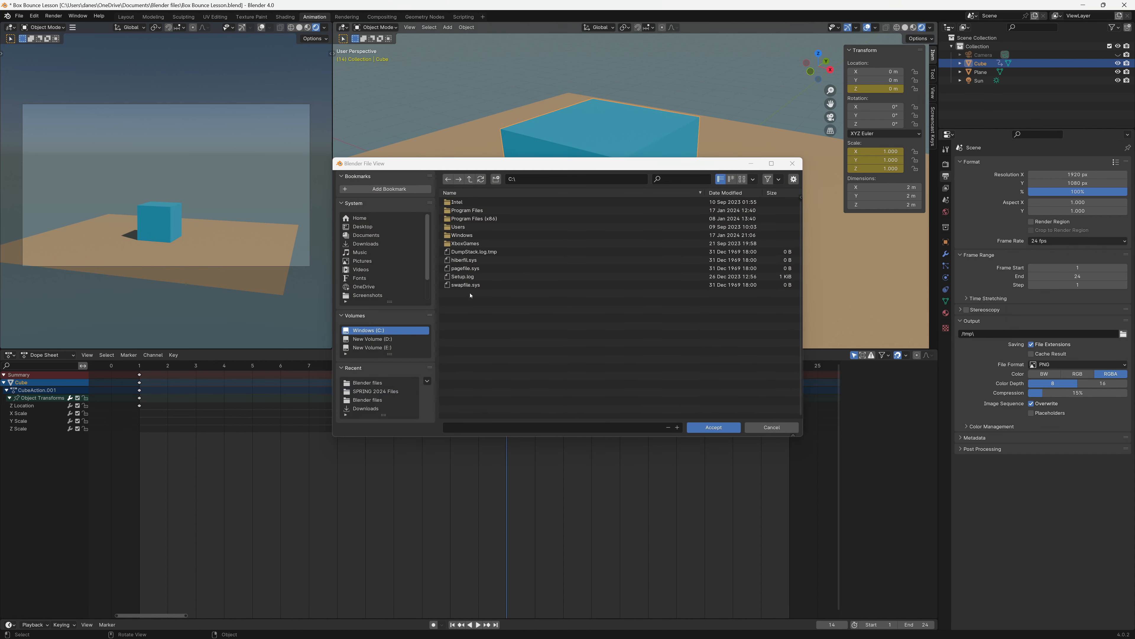
pyautogui.click(379, 227)
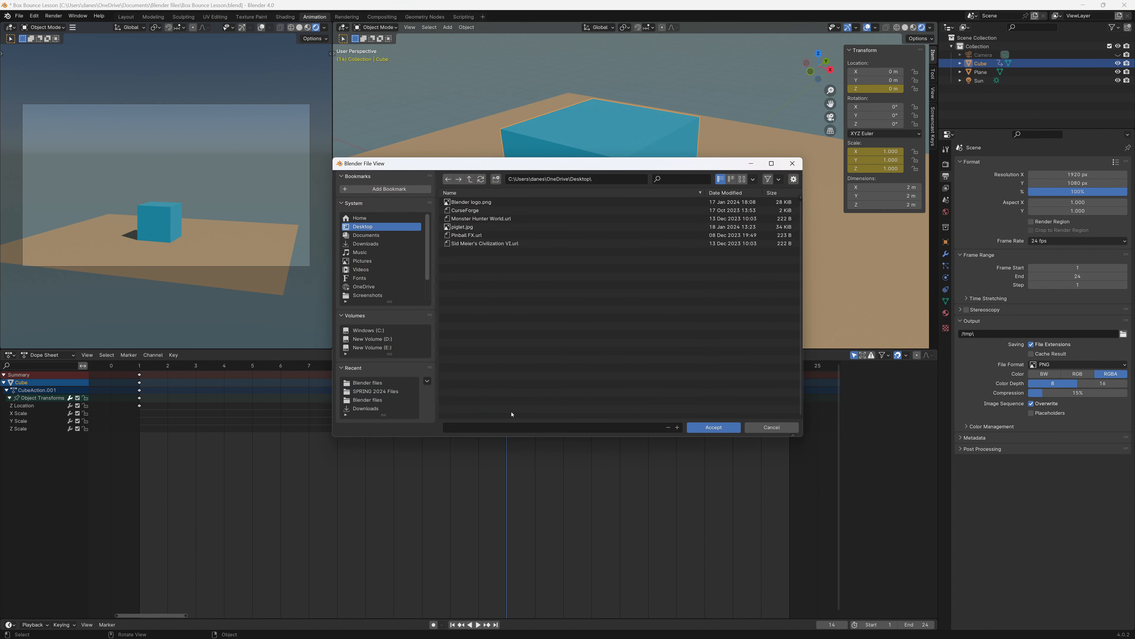
pyautogui.click(516, 428)
pyautogui.write('First_Lastname_Transform_Animation')
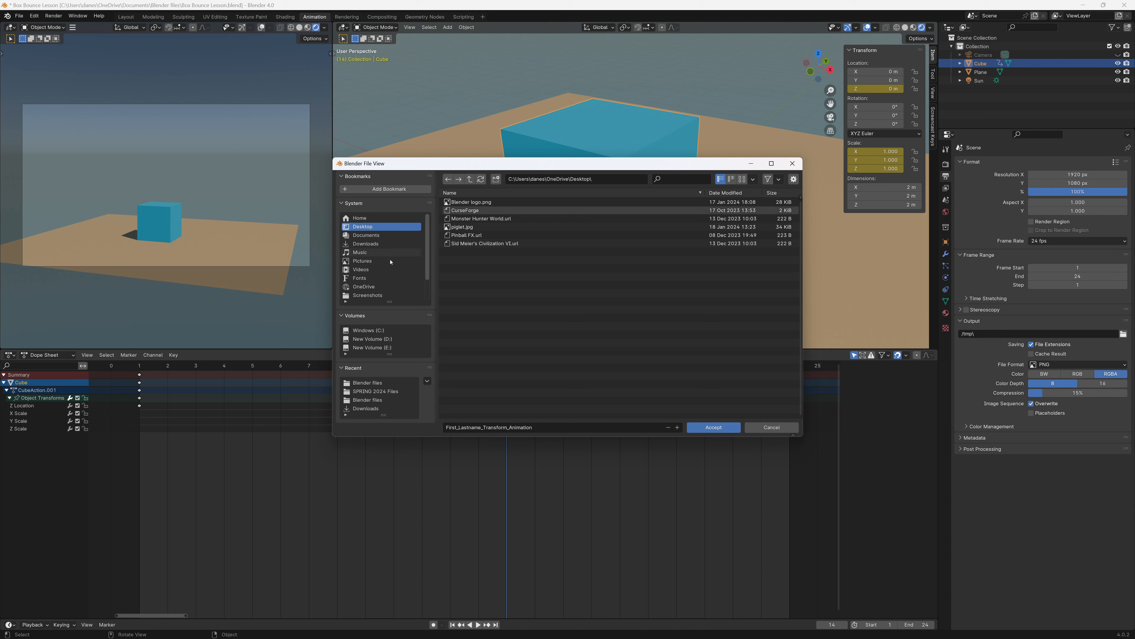
pyautogui.scroll(-2, 421, 283)
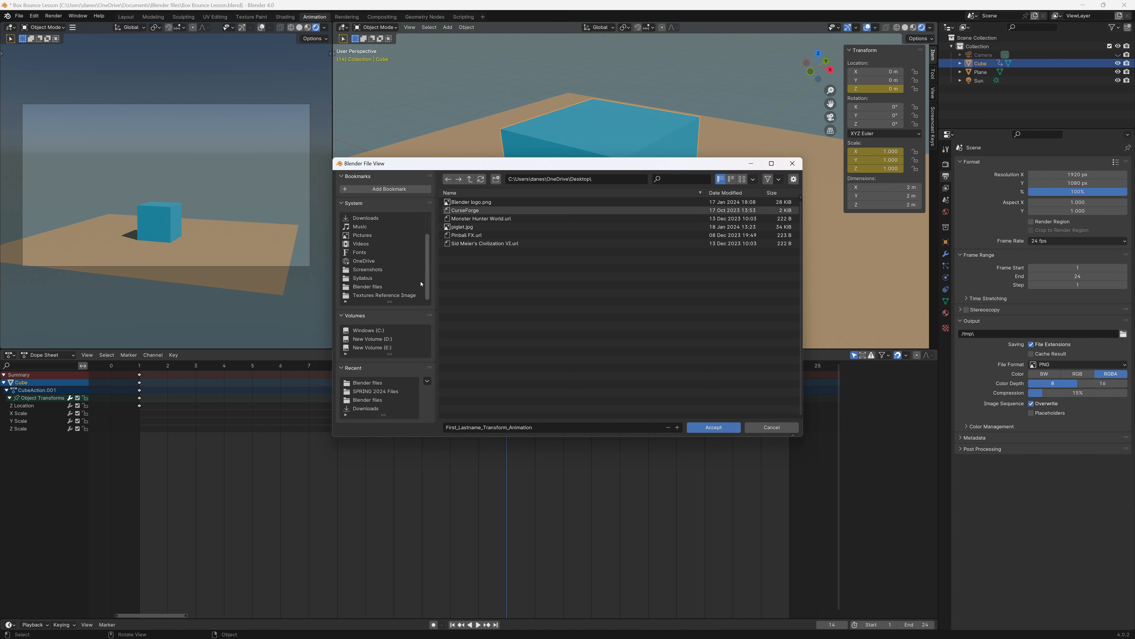
pyautogui.scroll(2, 426, 262)
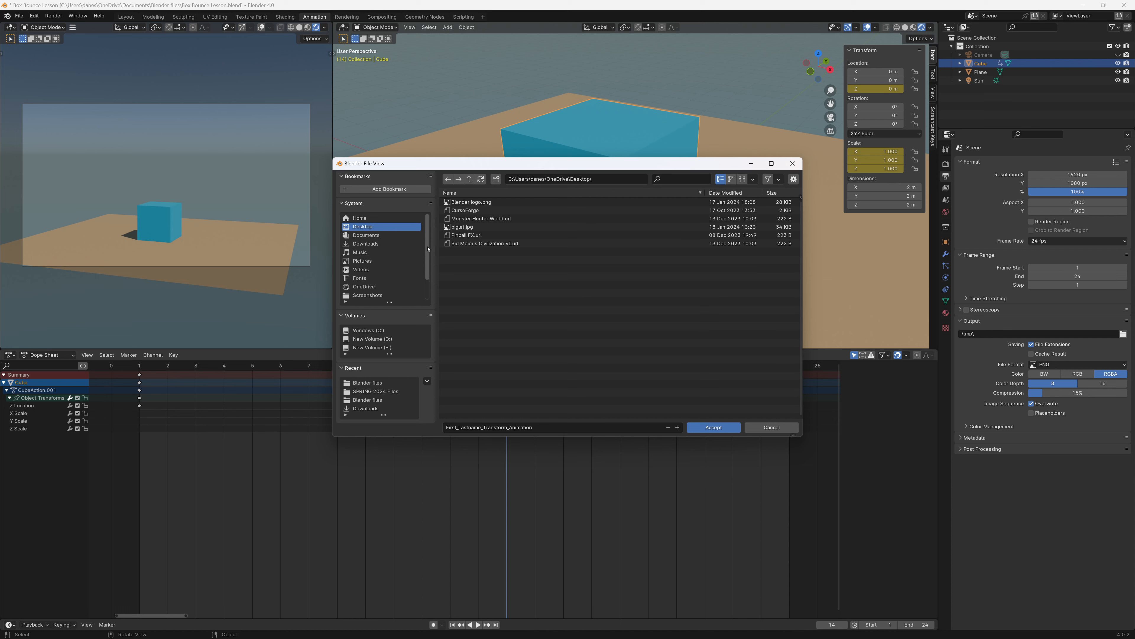
pyautogui.moveTo(428, 249); pyautogui.dragTo(429, 256)
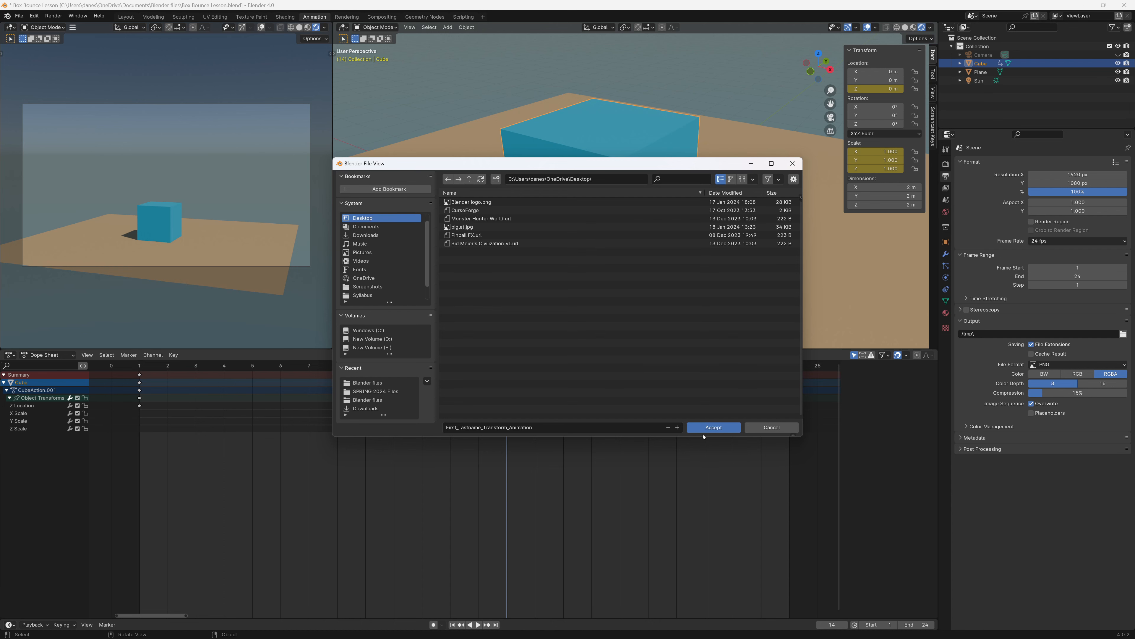
pyautogui.click(711, 428)
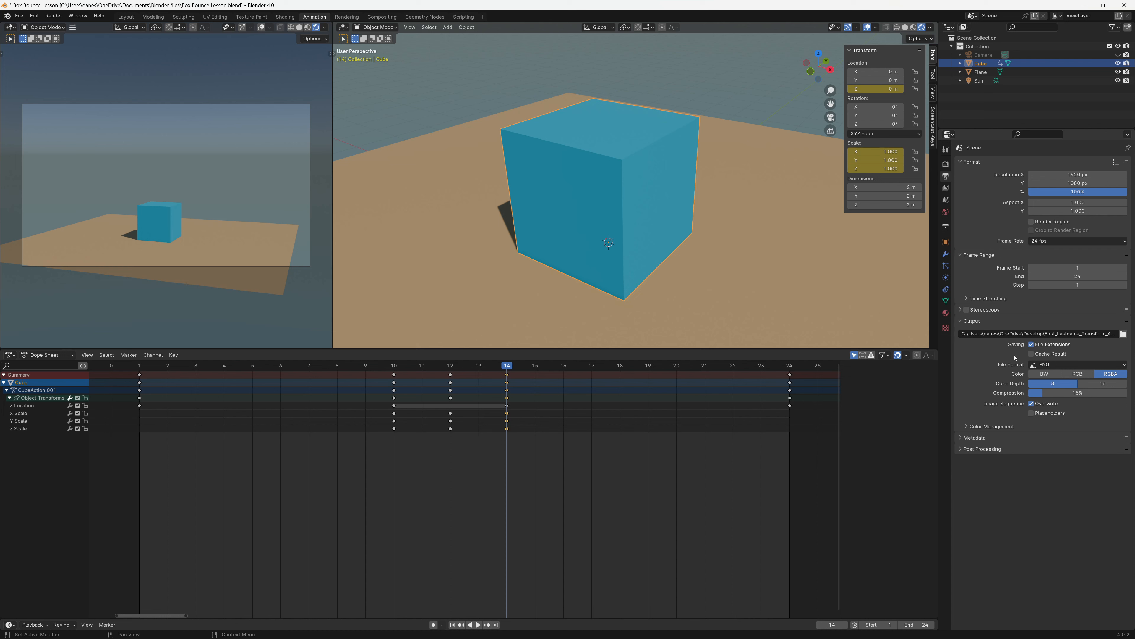
# Set the output file format to FFmpeg Video with a QuickTime container and the H.264 video codec.
pyautogui.click(1051, 366)
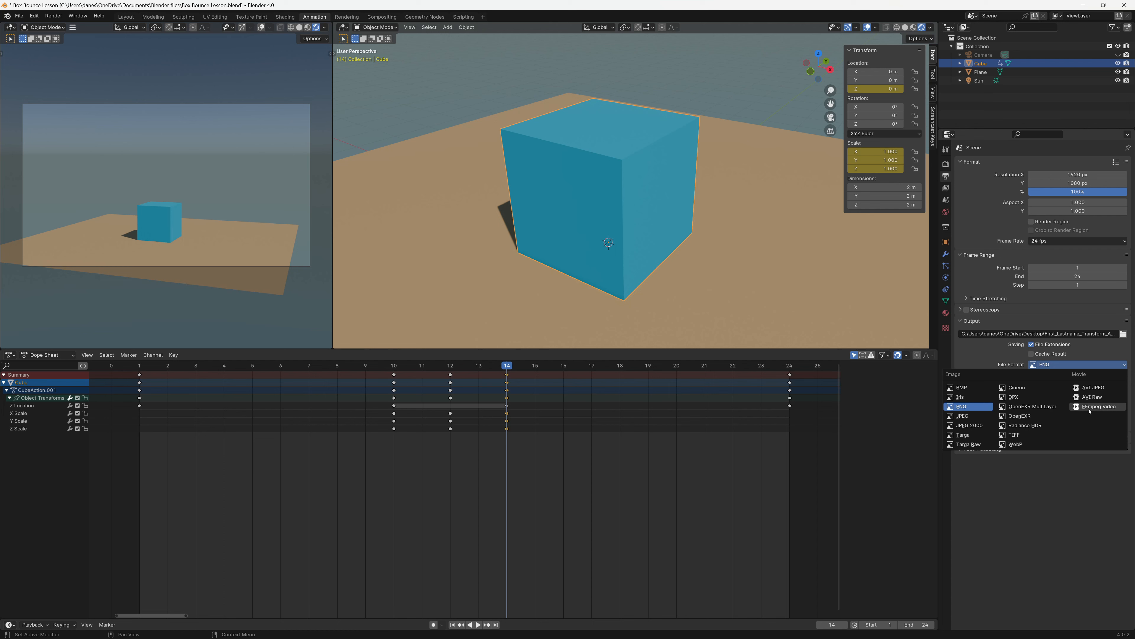
pyautogui.click(1109, 407)
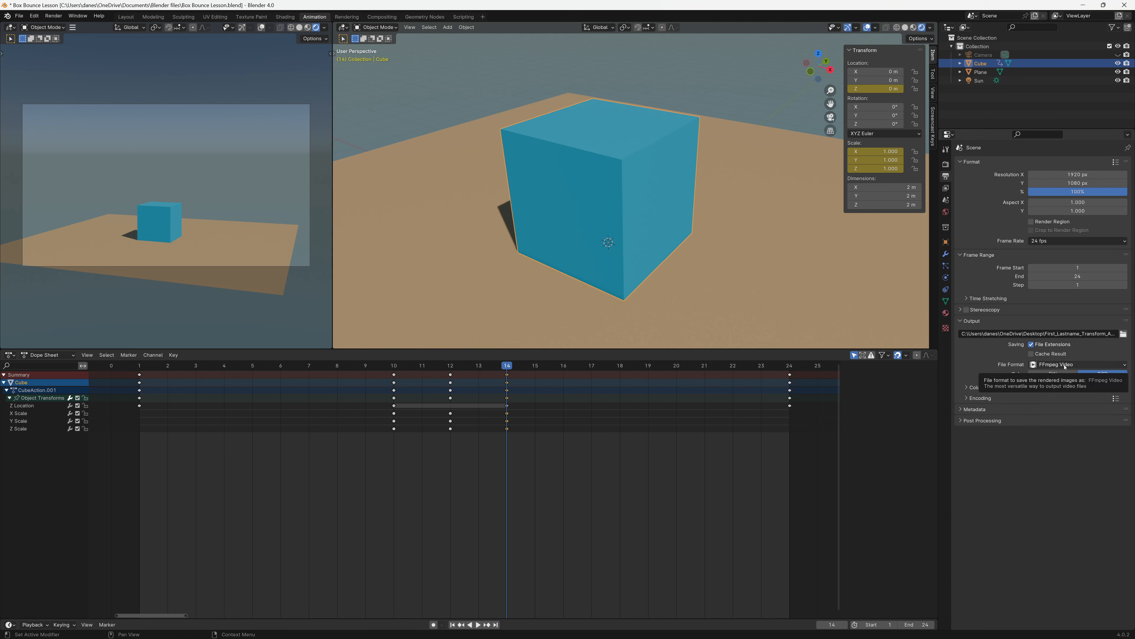
pyautogui.click(978, 398)
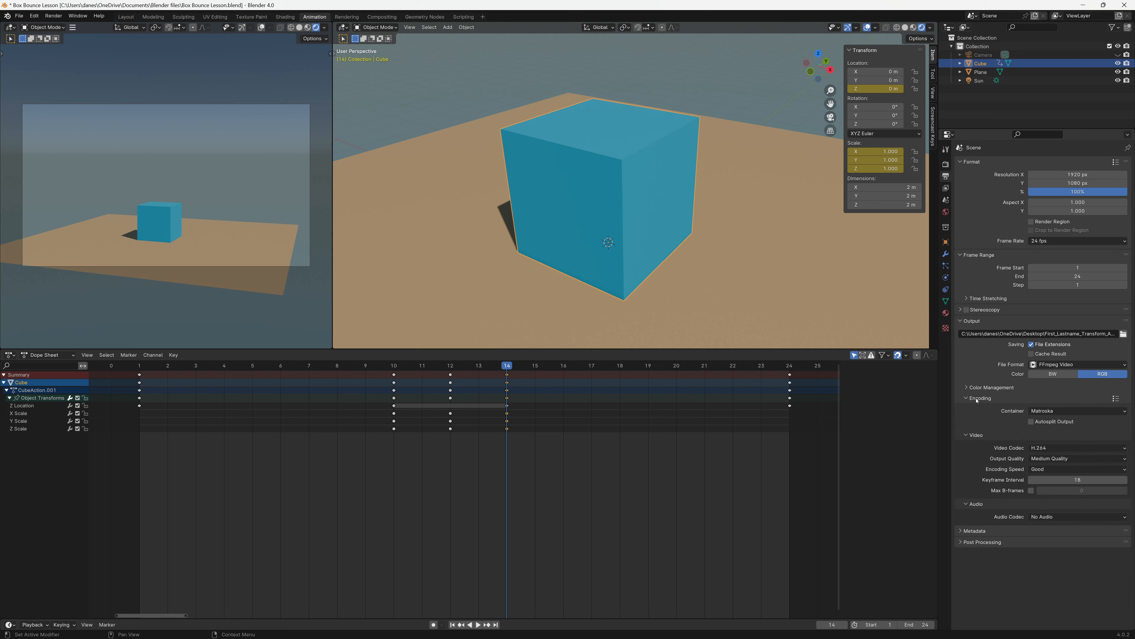
pyautogui.click(1059, 411)
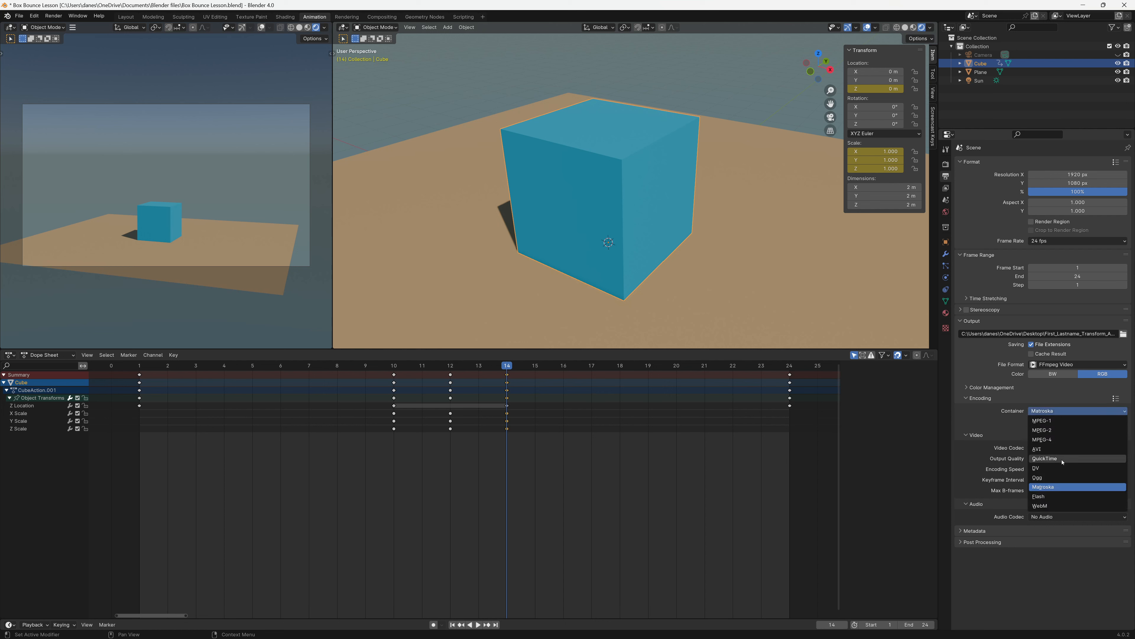
pyautogui.click(1046, 458)
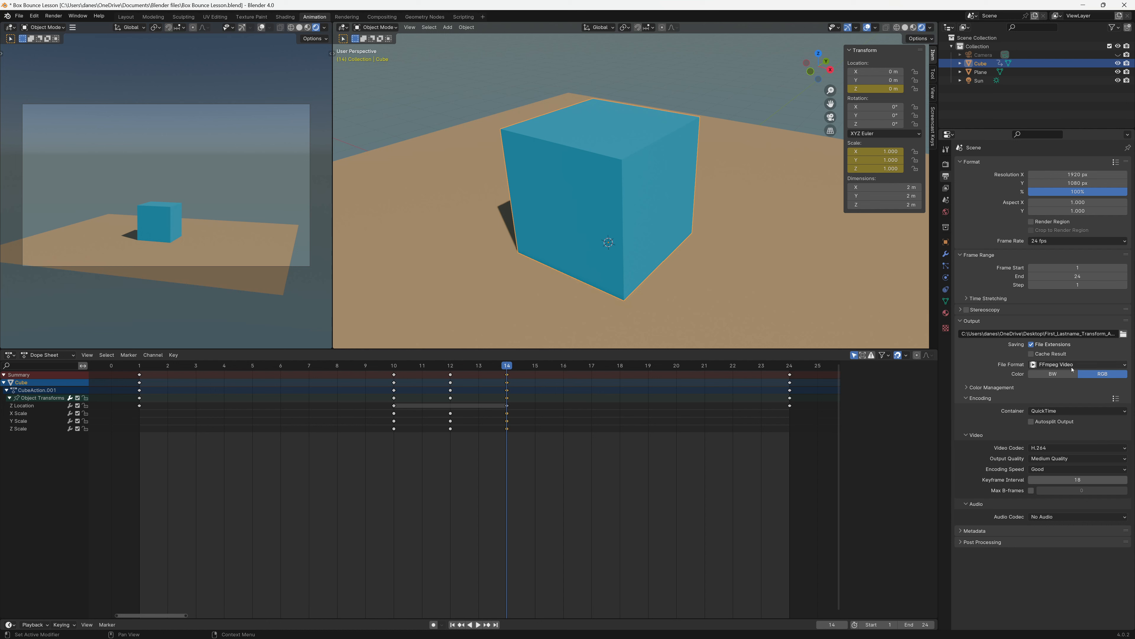
pyautogui.click(1083, 447)
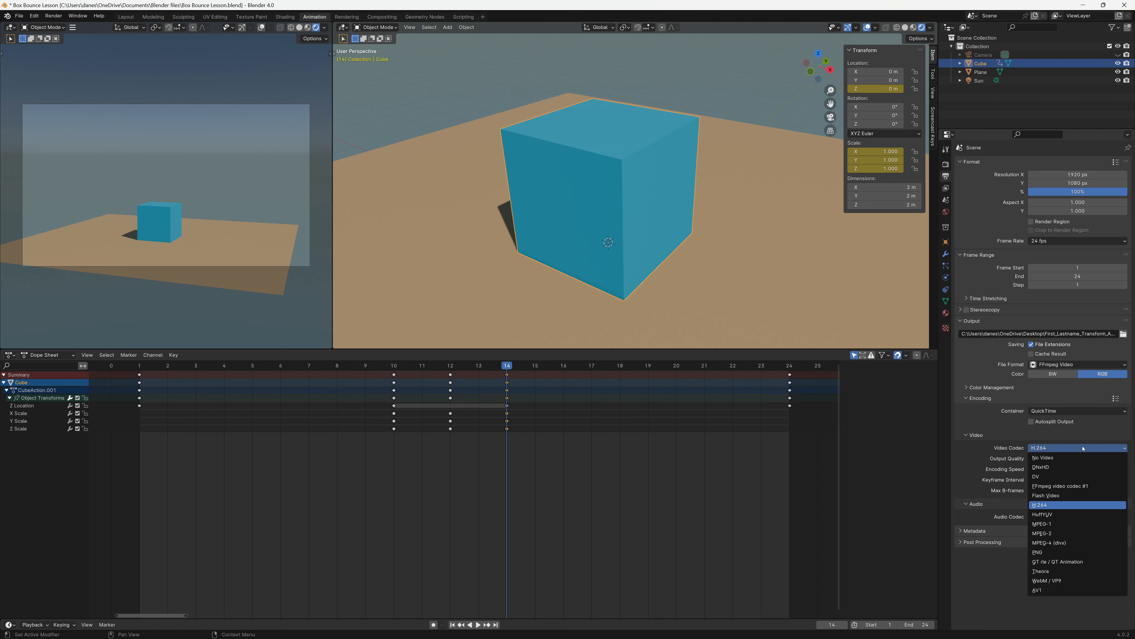
pyautogui.click(1083, 444)
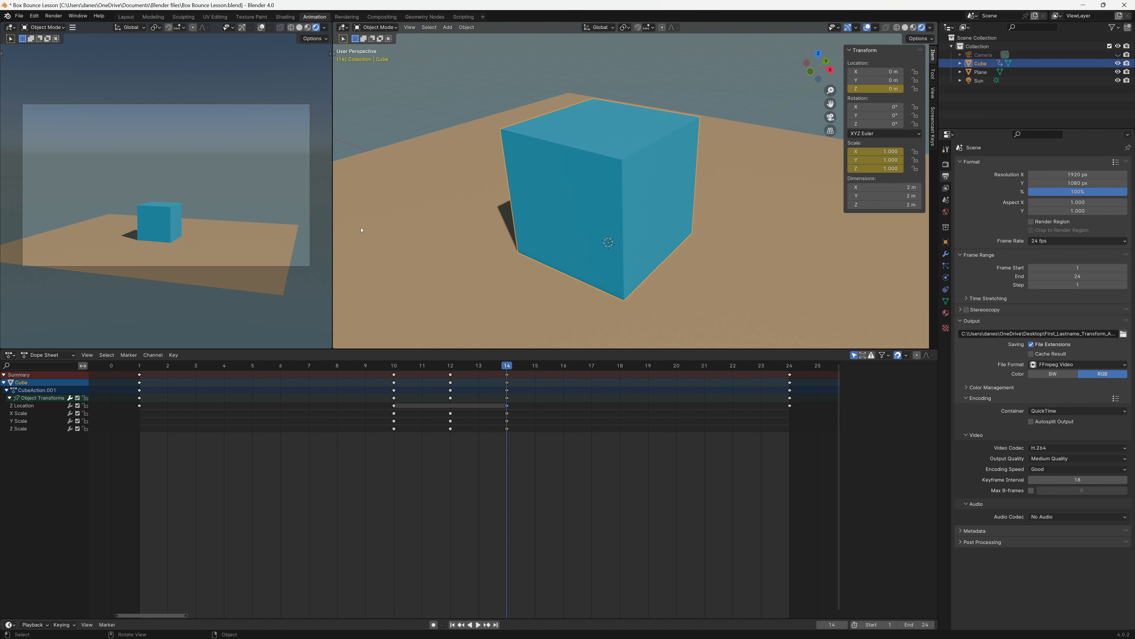
# Render the full bounce animation to the video file.
pyautogui.click(55, 20)
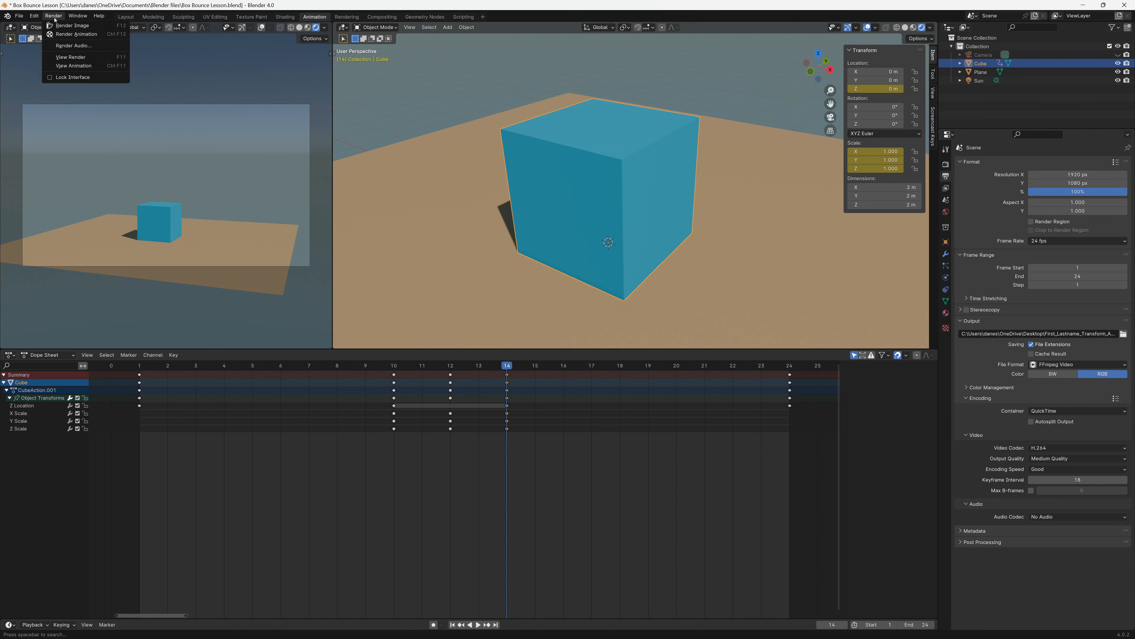
pyautogui.click(70, 34)
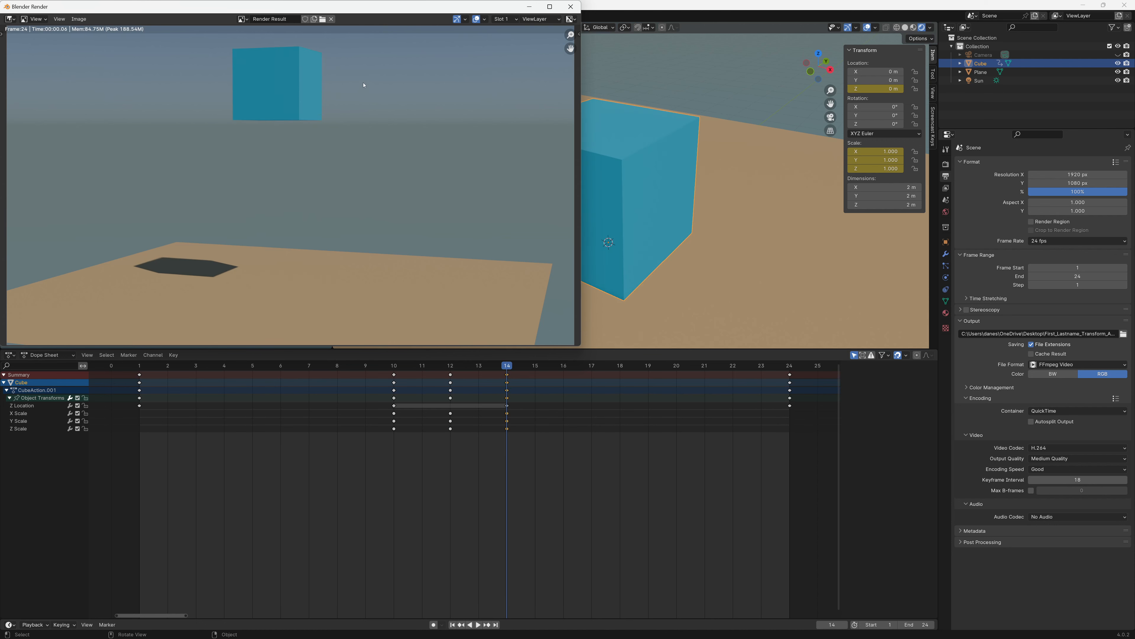
# Switch to Media Player and review the rendered bounce video, turning on repeat so it plays in a loop.
pyautogui.moveTo(458, 628)
pyautogui.moveTo(465, 0); pyautogui.dragTo(525, 126)
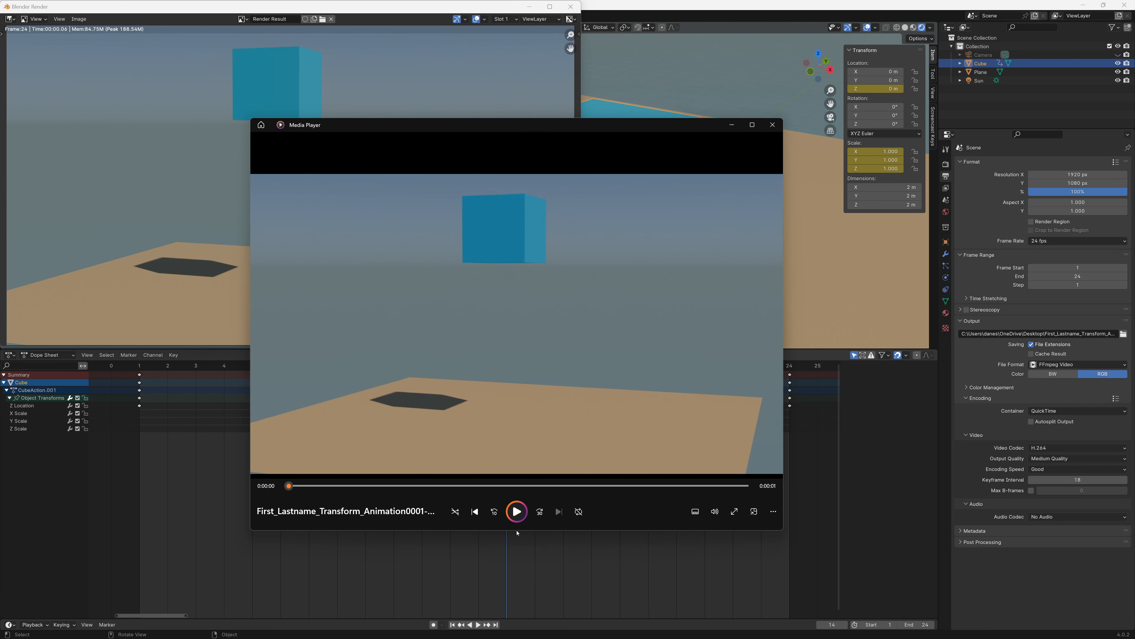
pyautogui.click(519, 516)
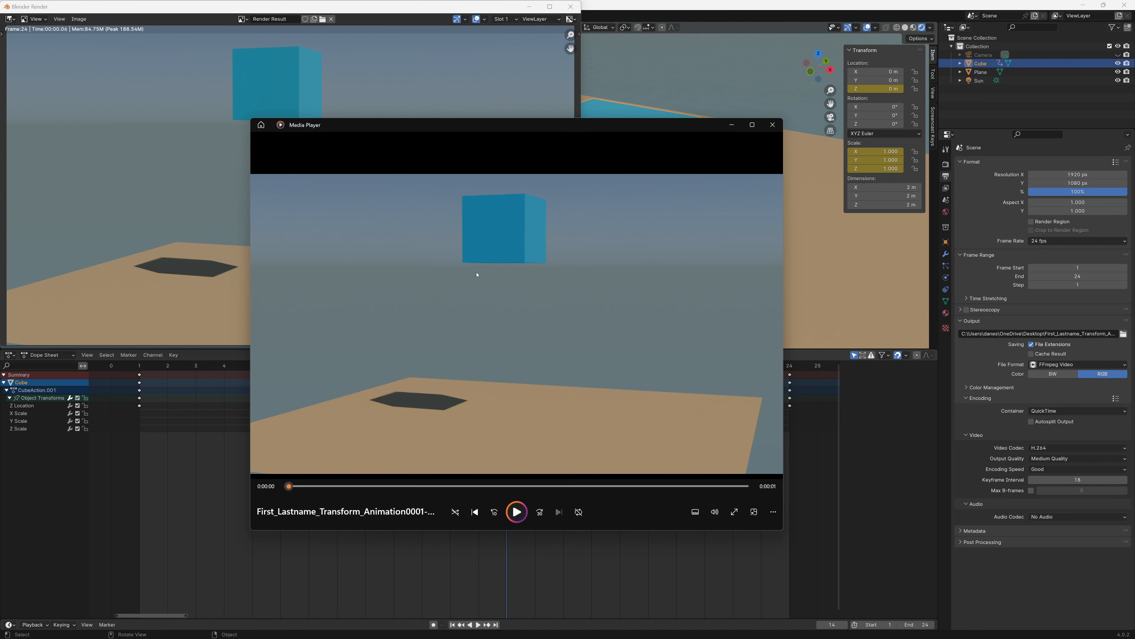
pyautogui.click(517, 511)
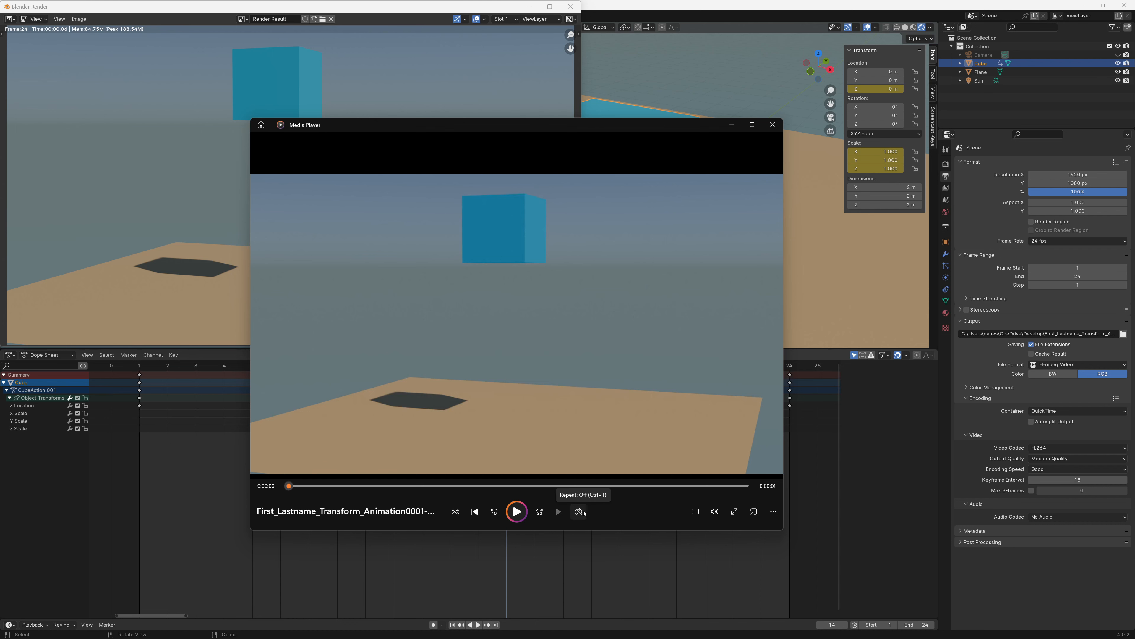
pyautogui.click(579, 511)
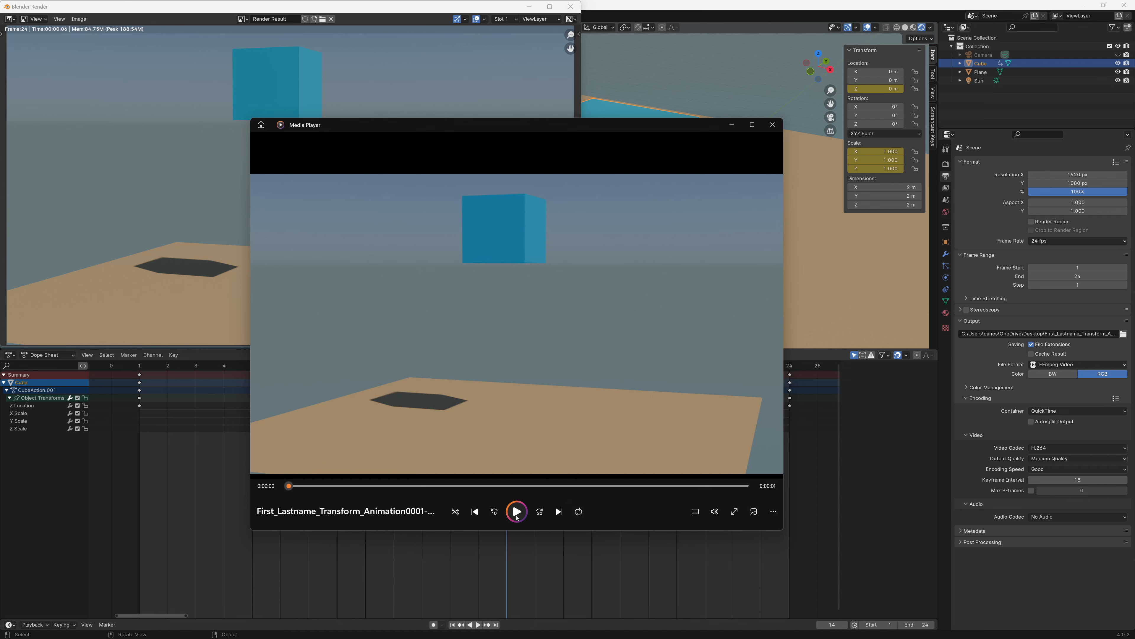
pyautogui.click(516, 512)
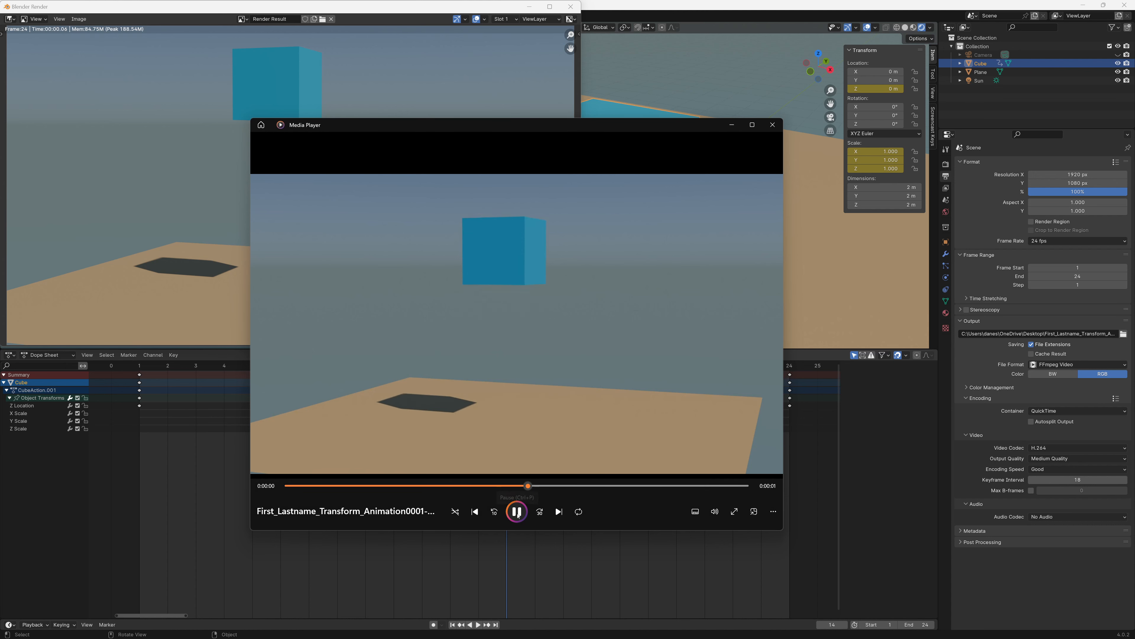